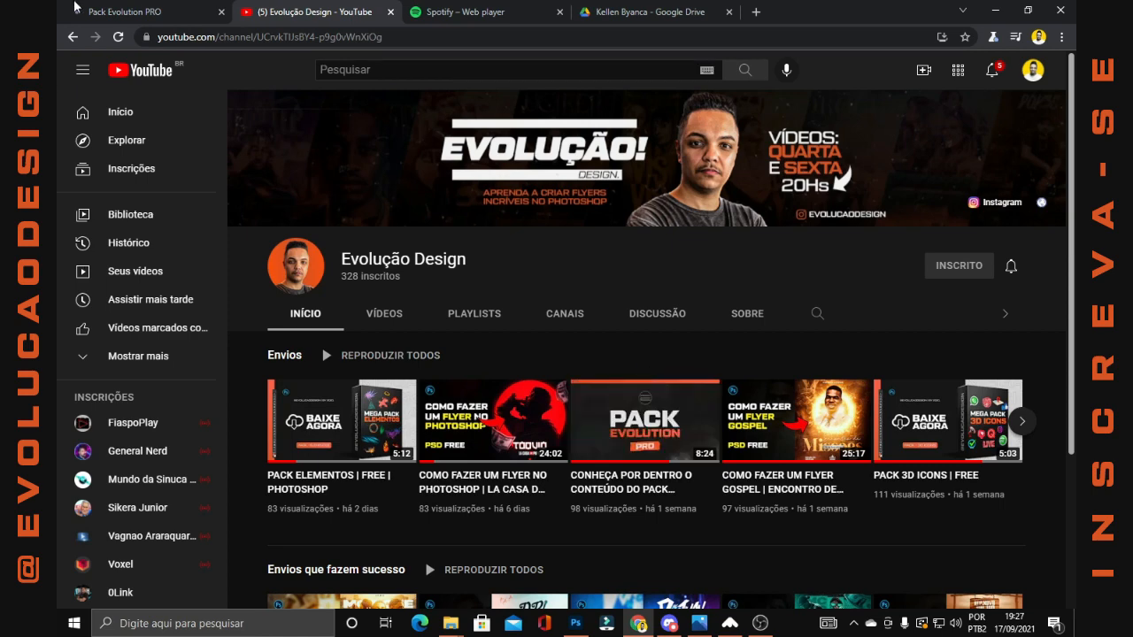
Look through the sample flyers on the Pack Evolution PRO site down to the gospel PSD section
click(77, 7)
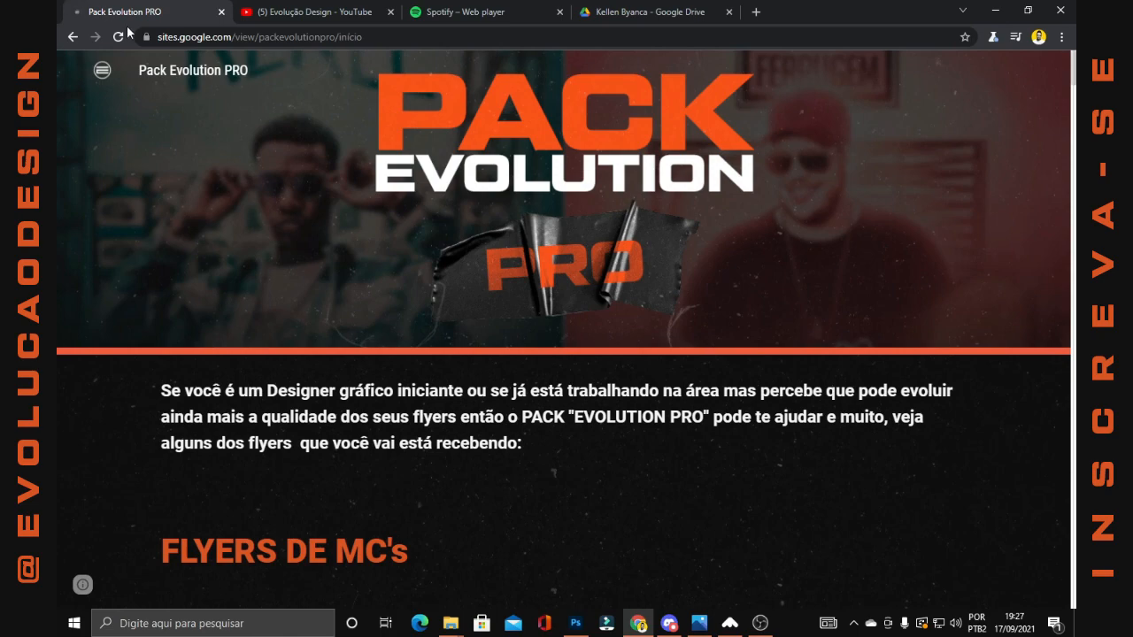
scroll(252, 251, down, 6)
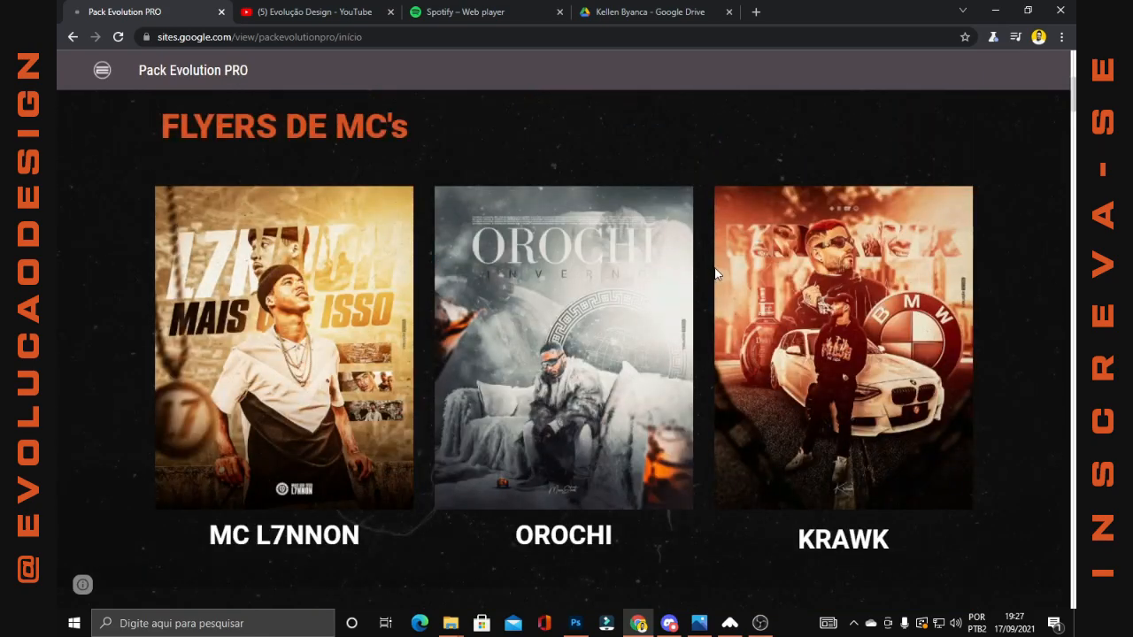
scroll(662, 271, down, 5)
scroll(660, 264, down, 10)
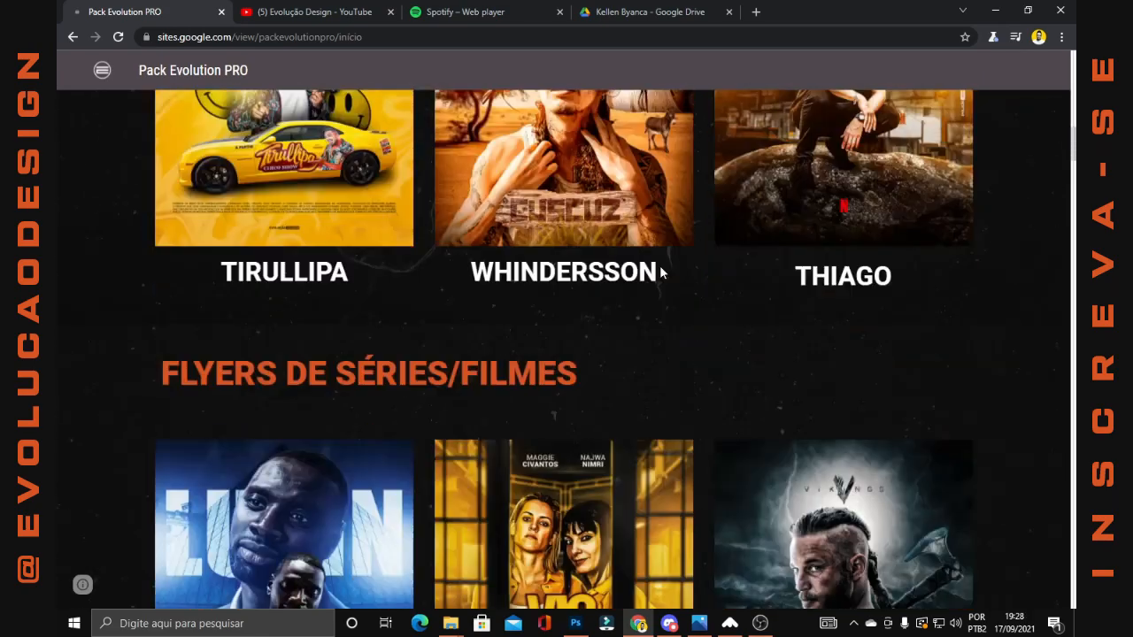
scroll(660, 267, down, 15)
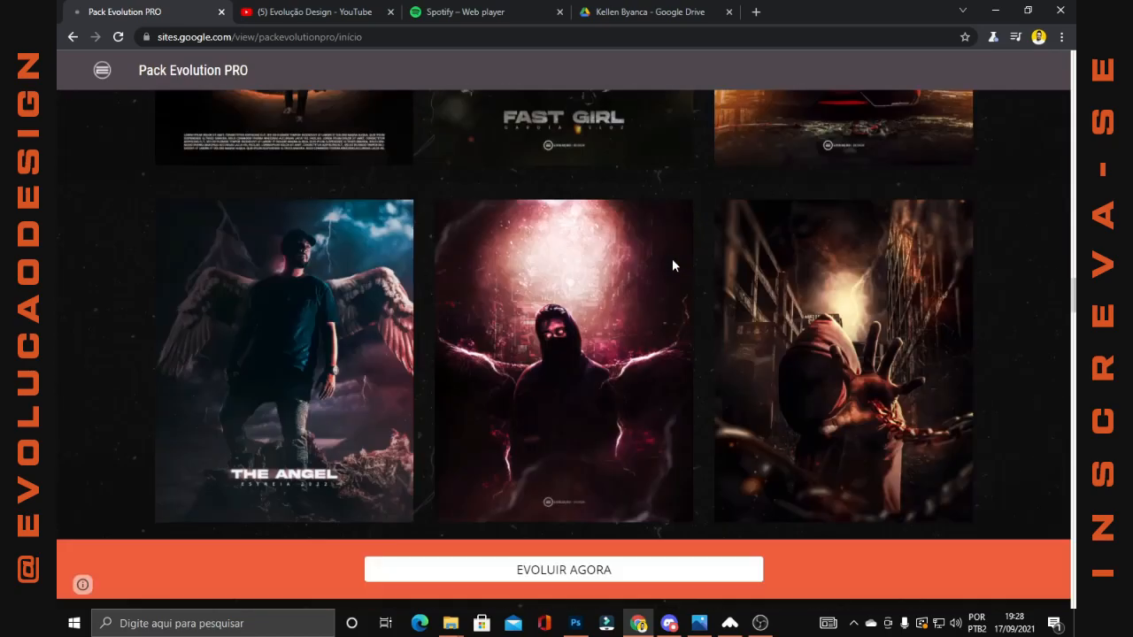
scroll(599, 266, up, 3)
scroll(775, 263, down, 12)
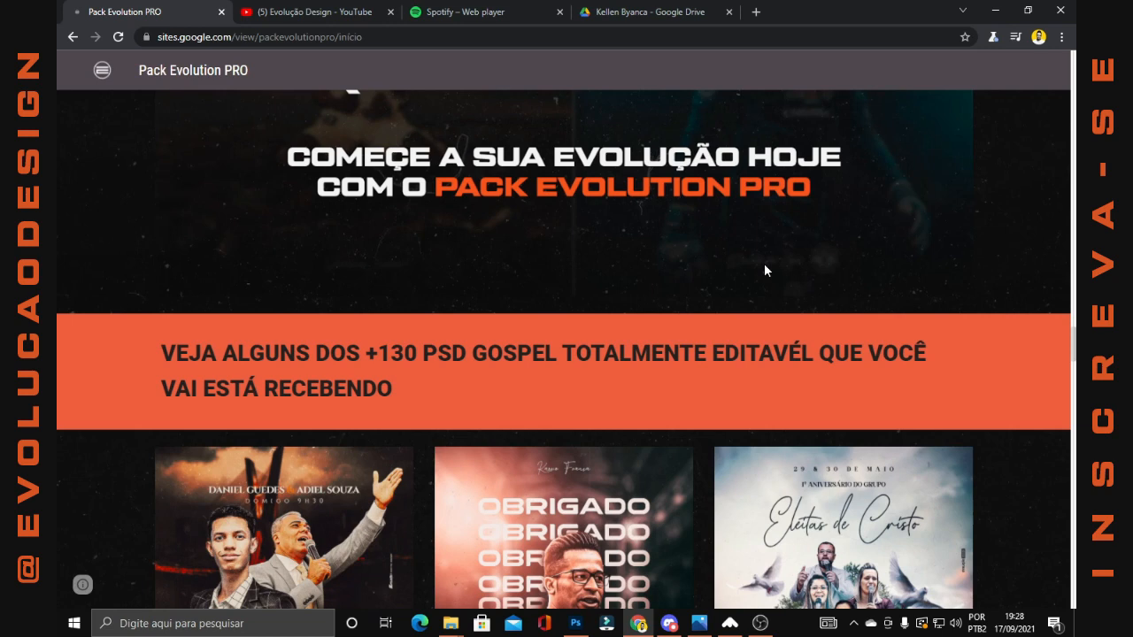
scroll(764, 264, down, 3)
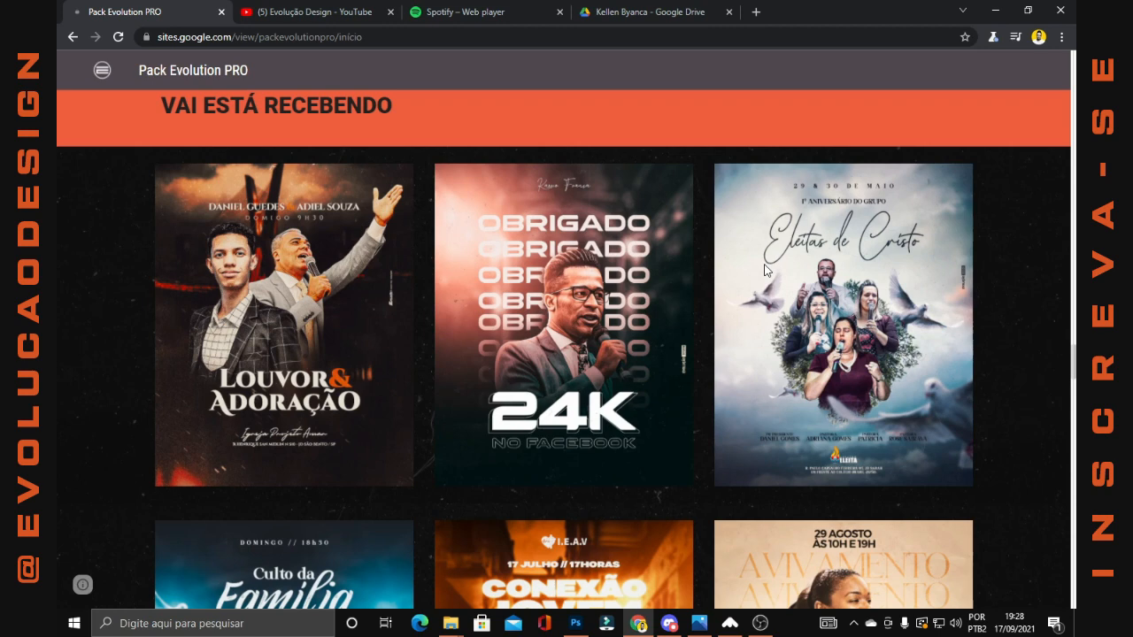
Switch to Photoshop and check the pixel dimensions and resolution of 01.psd without changing them
key(alt+Tab)
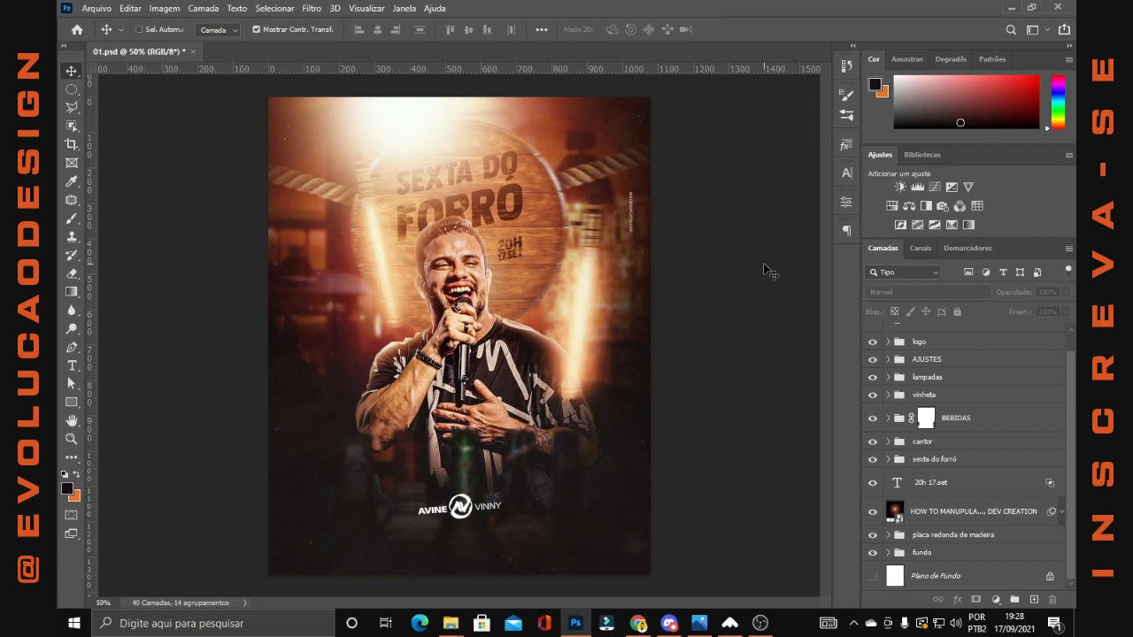
key(ctrl+n)
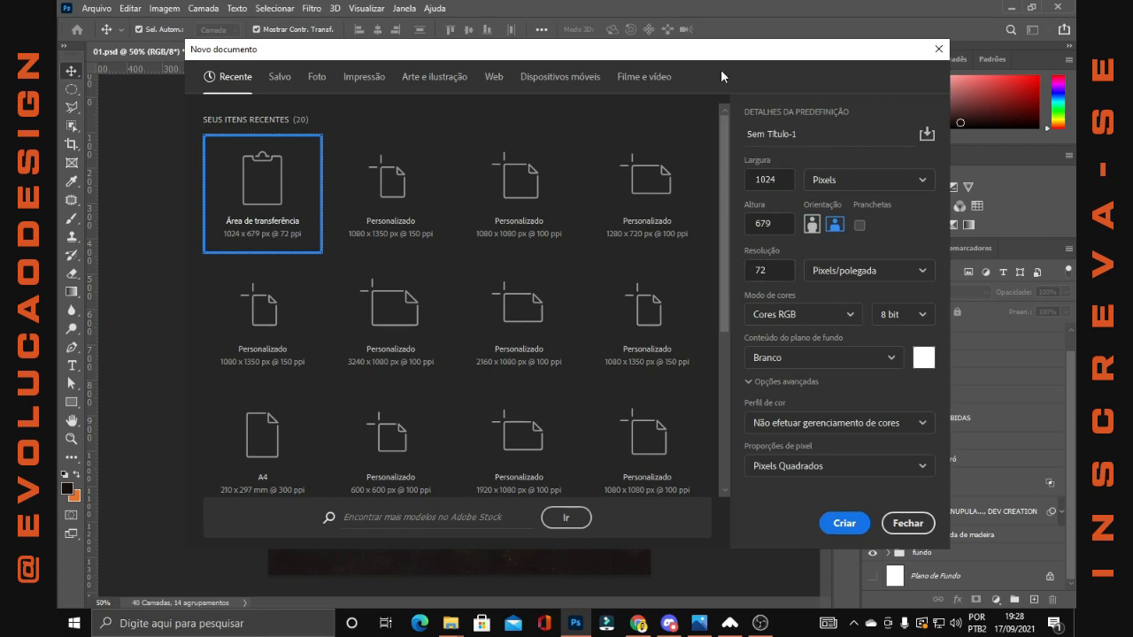
click(920, 524)
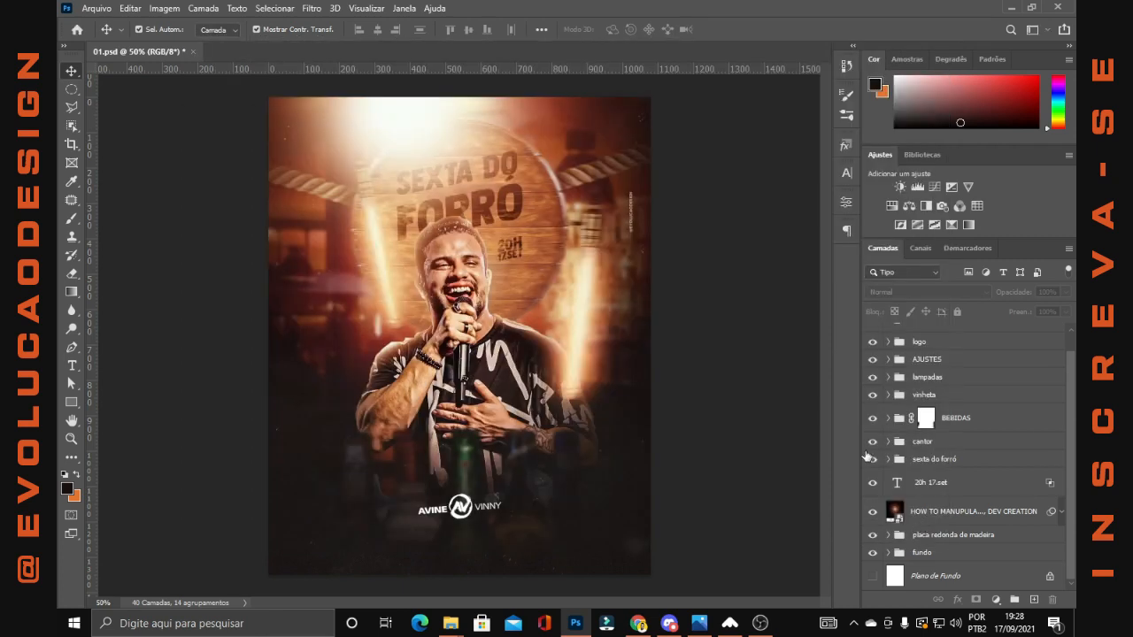
click(137, 11)
mouse_move(161, 10)
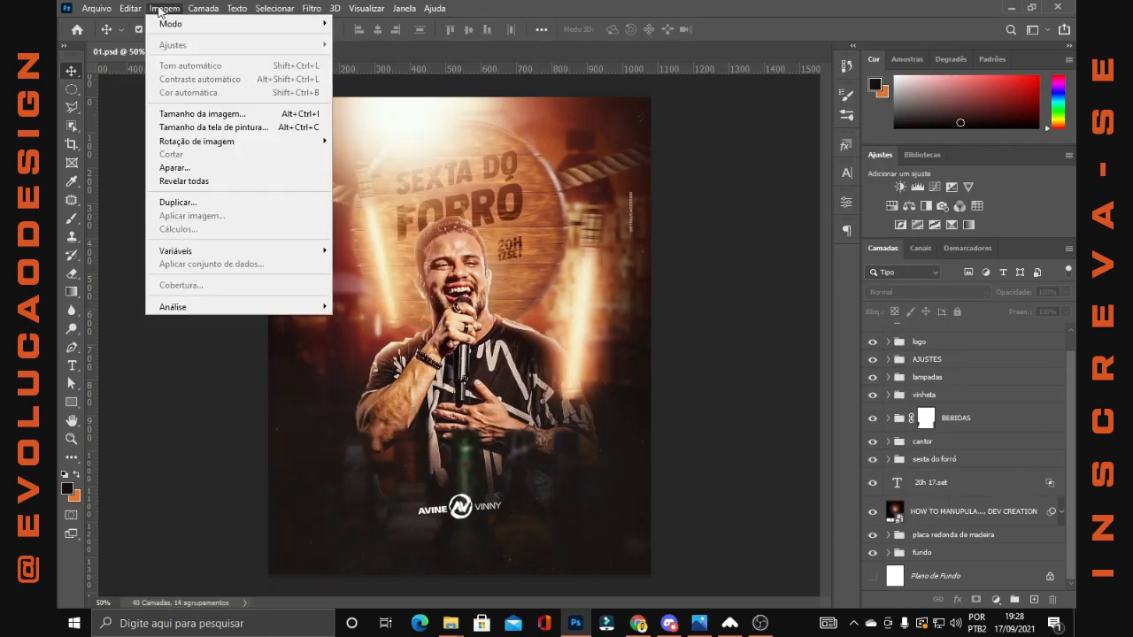
click(197, 114)
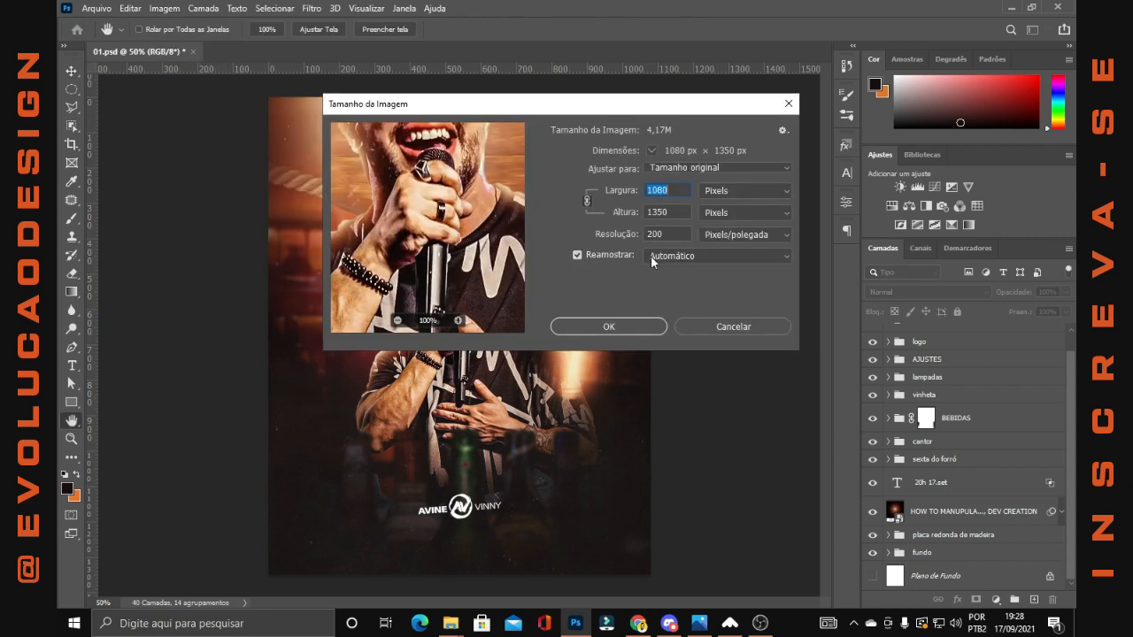
click(727, 322)
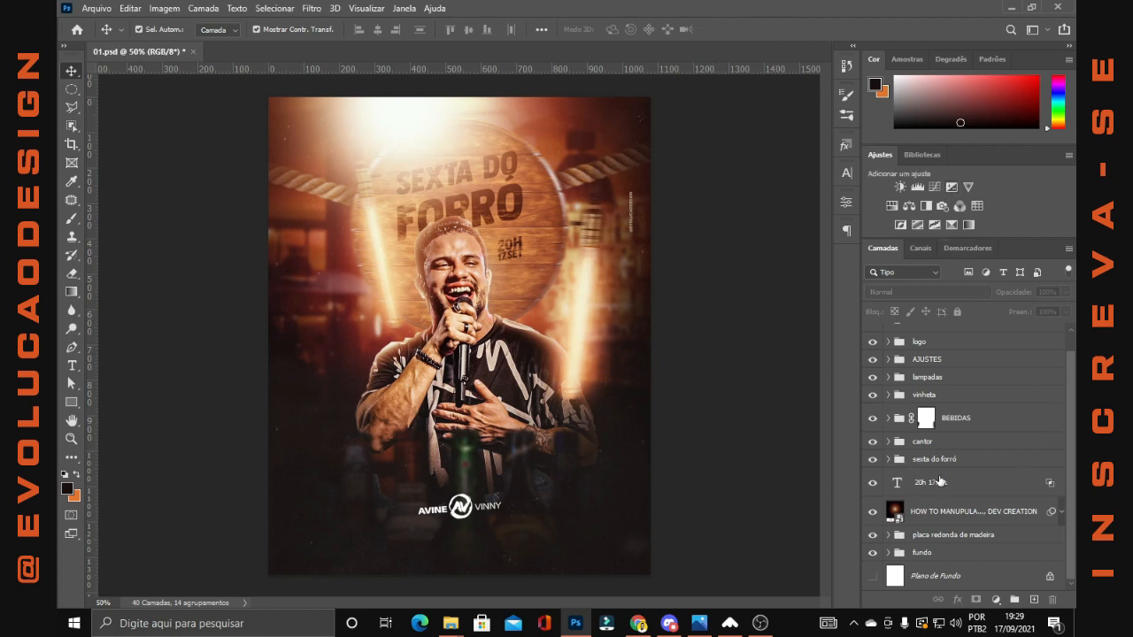
scroll(899, 410, up, 1)
click(873, 338)
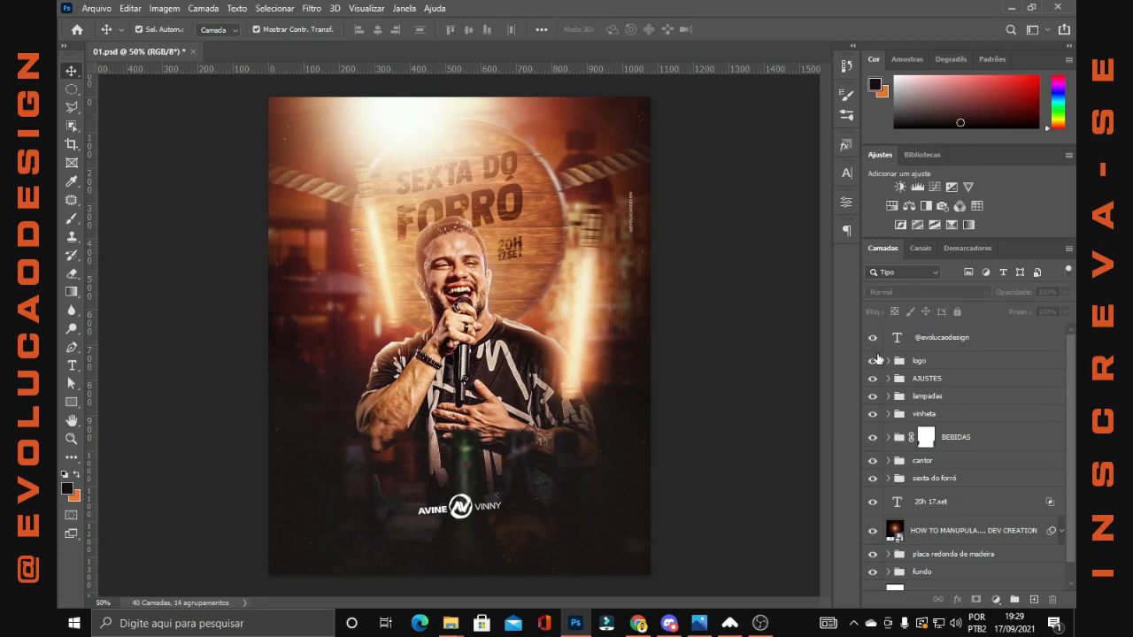
drag(872, 361, 874, 575)
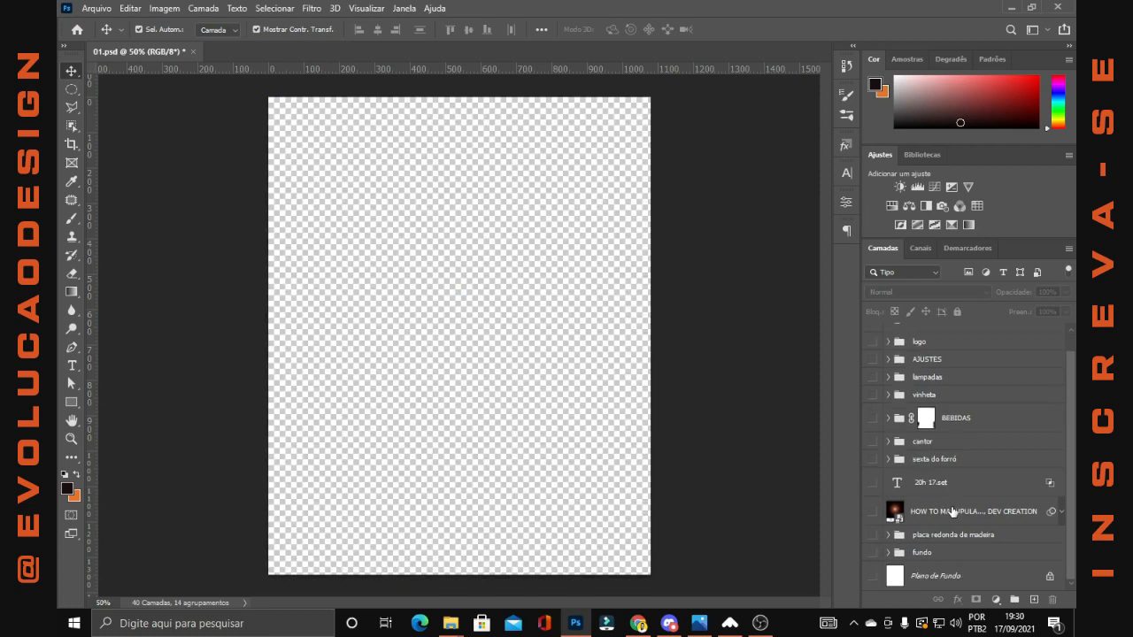
Expand the fundo group, make it visible and select its Camada 1 background photo
key(ctrl+0)
key(ctrl+plus)
click(888, 552)
scroll(888, 556, down, 1)
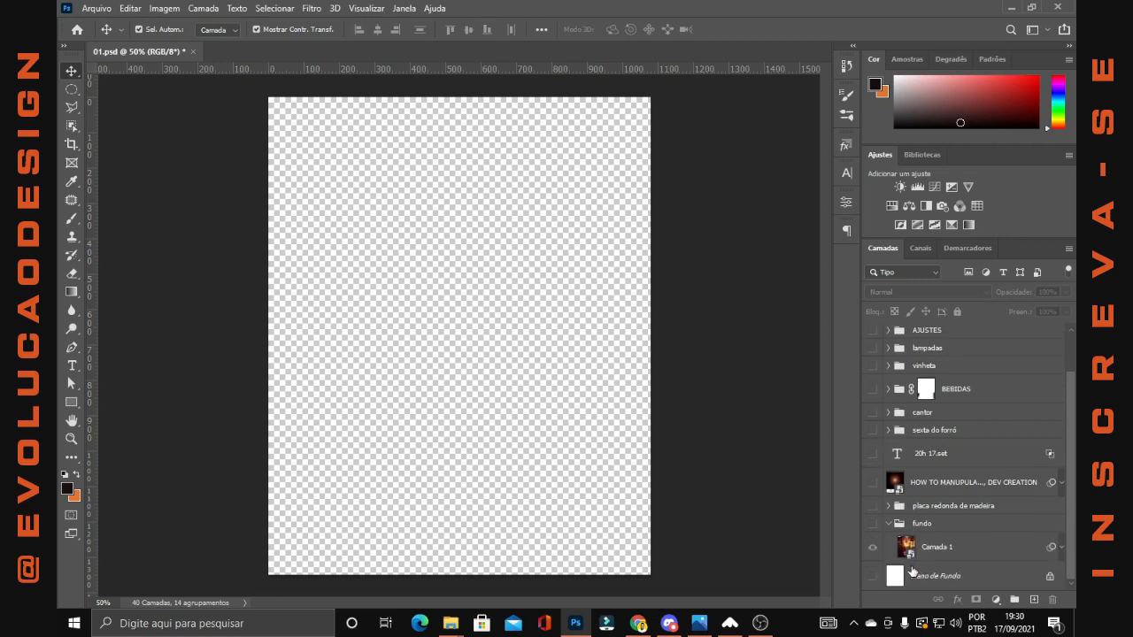
click(873, 524)
click(937, 547)
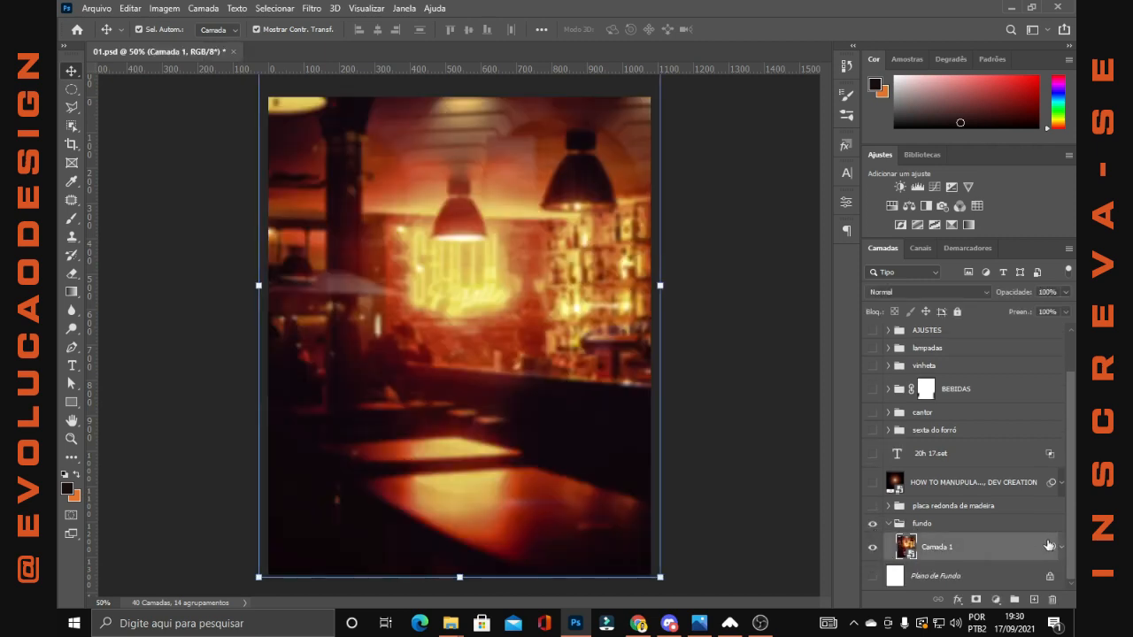
Switch off the smart filters on Camada 1 and check the unfiltered bar photo's placement with Free Transform
click(1062, 546)
click(912, 520)
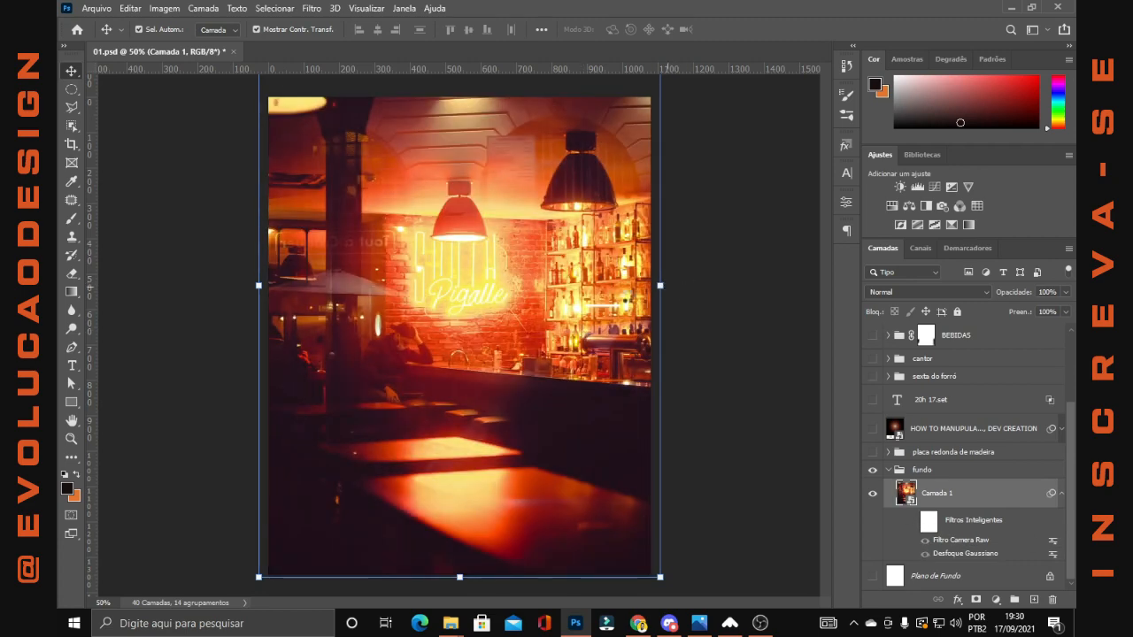
drag(611, 281, 580, 256)
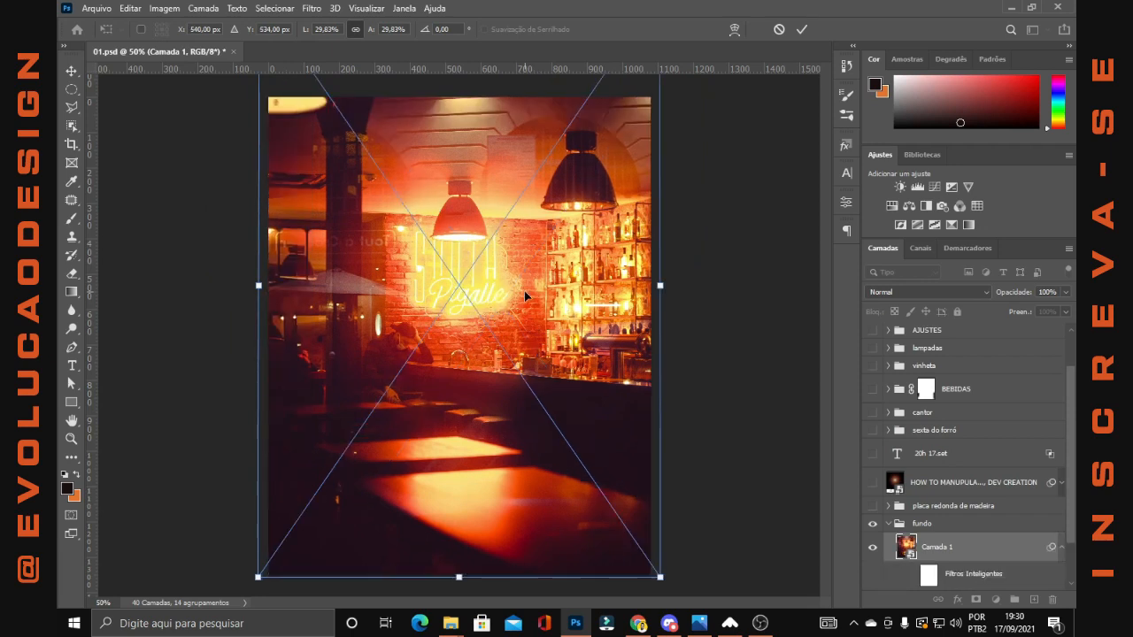
click(801, 29)
scroll(947, 538, down, 2)
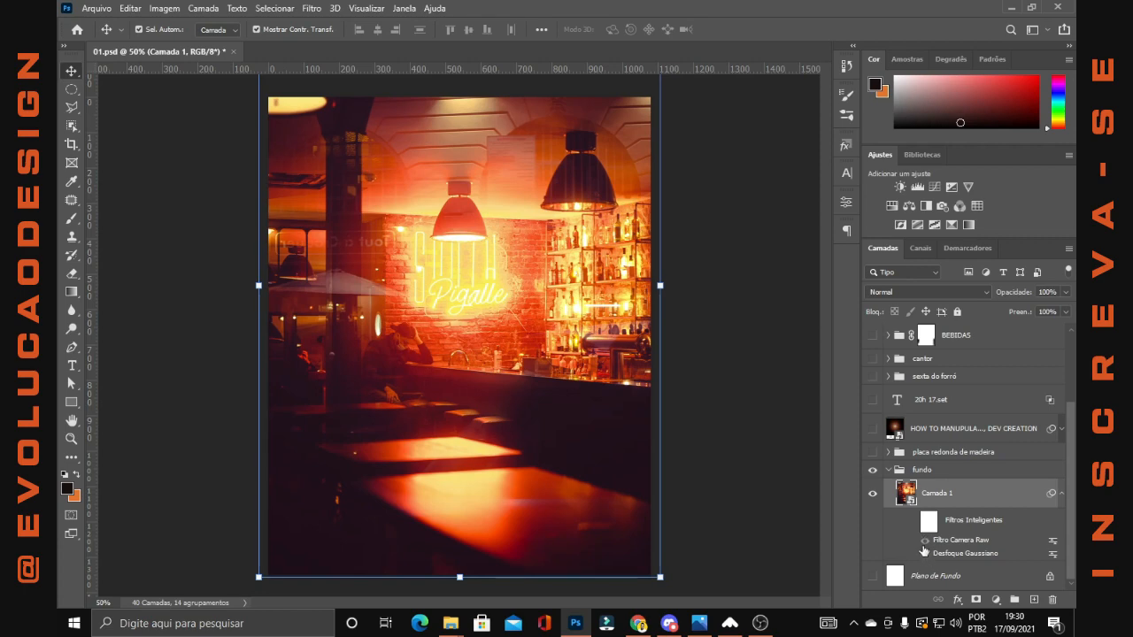
Compare Camada 1 with its Camera Raw and Gaussian Blur filters on and off, and check the blur radius
click(912, 521)
click(925, 552)
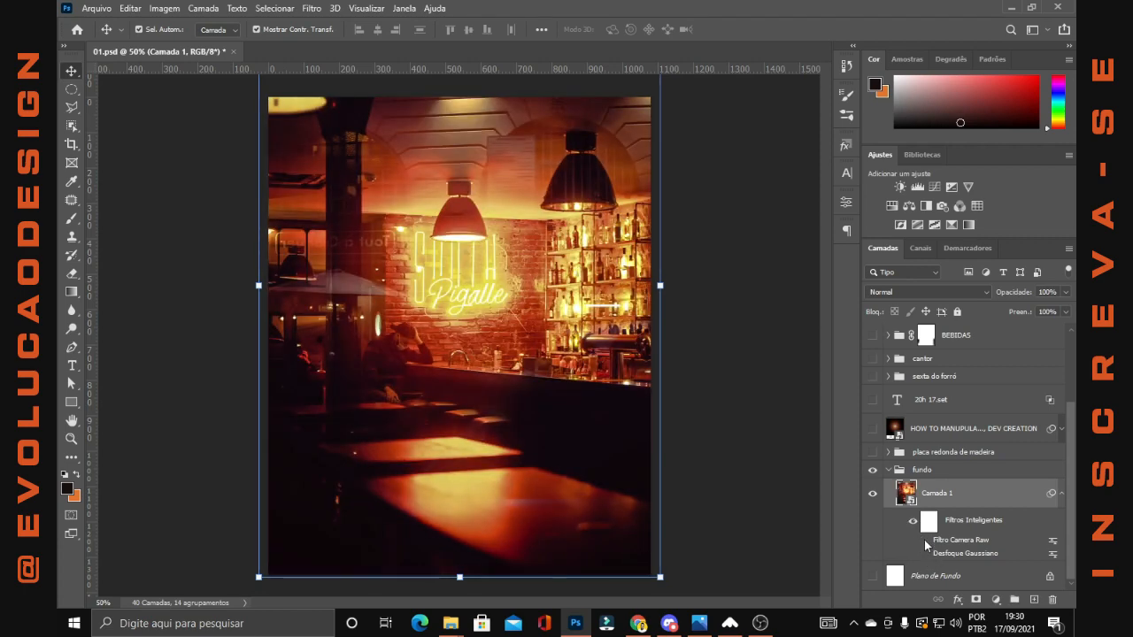
click(925, 542)
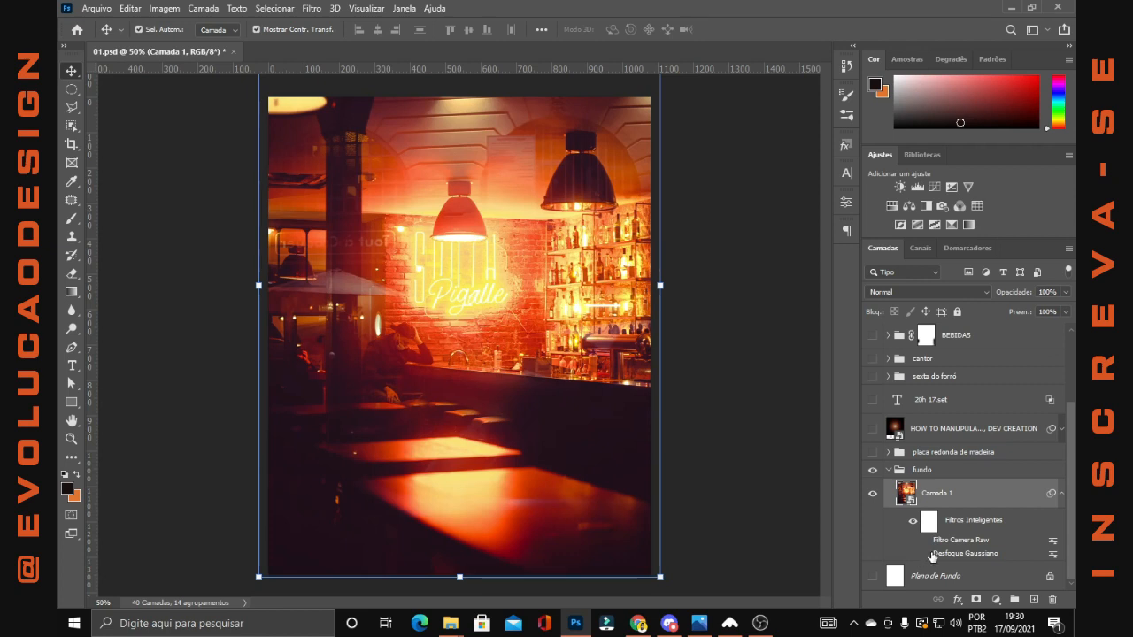
click(925, 553)
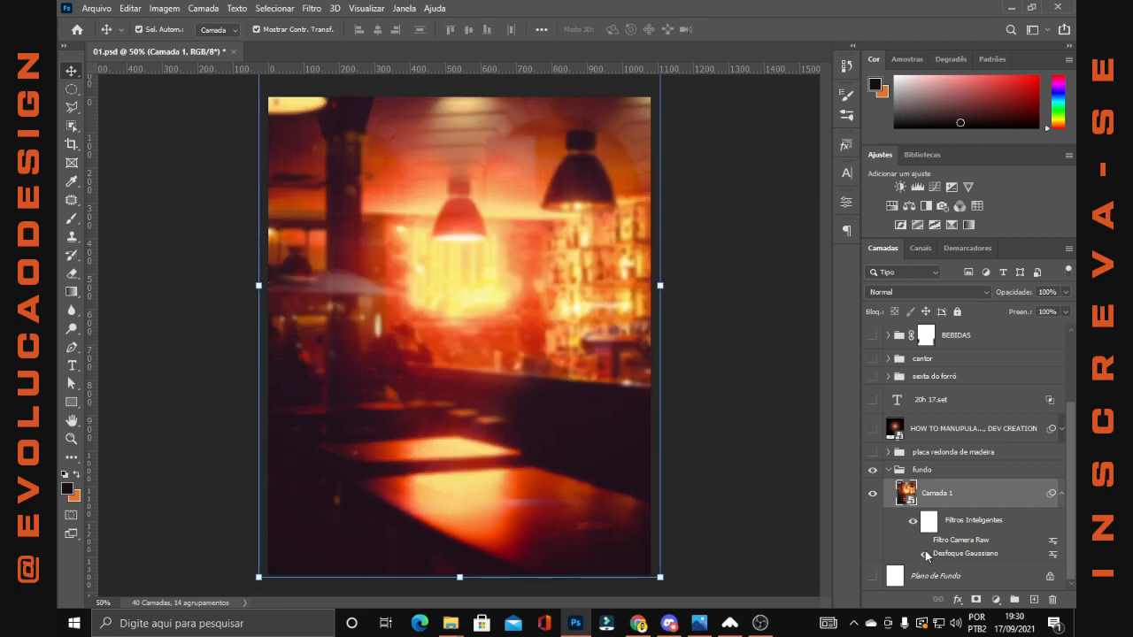
double_click(952, 554)
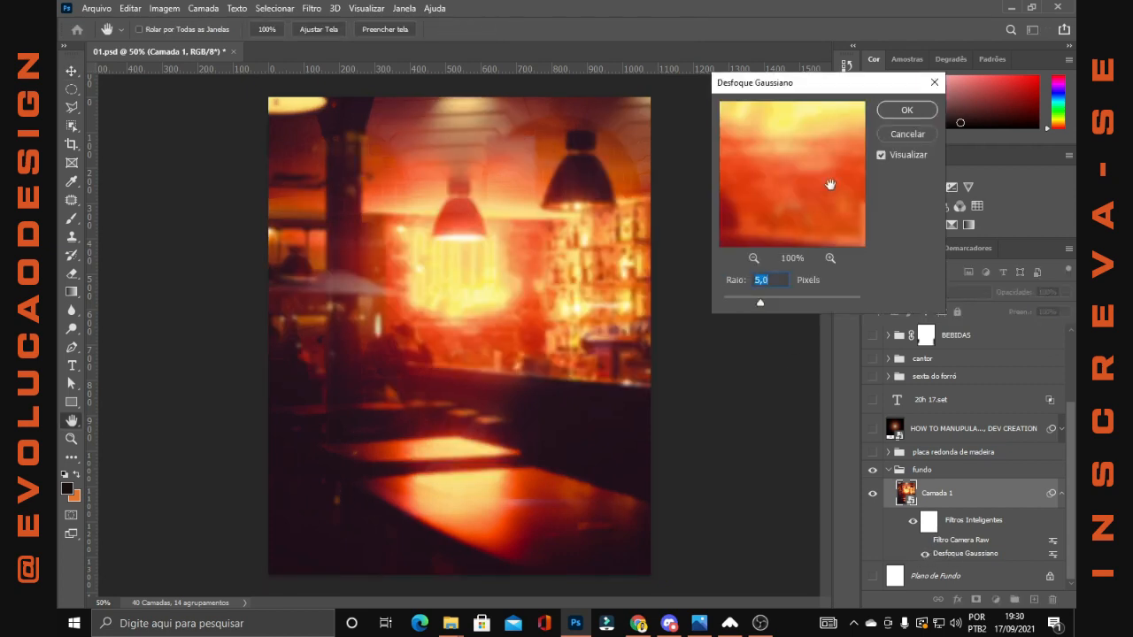
click(898, 140)
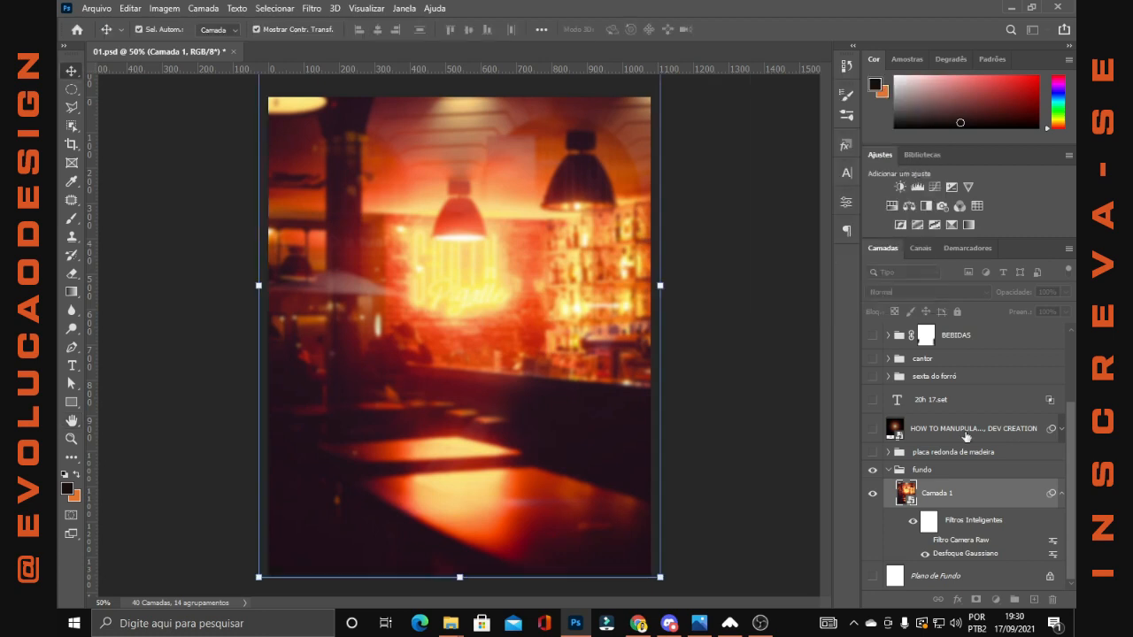
click(926, 541)
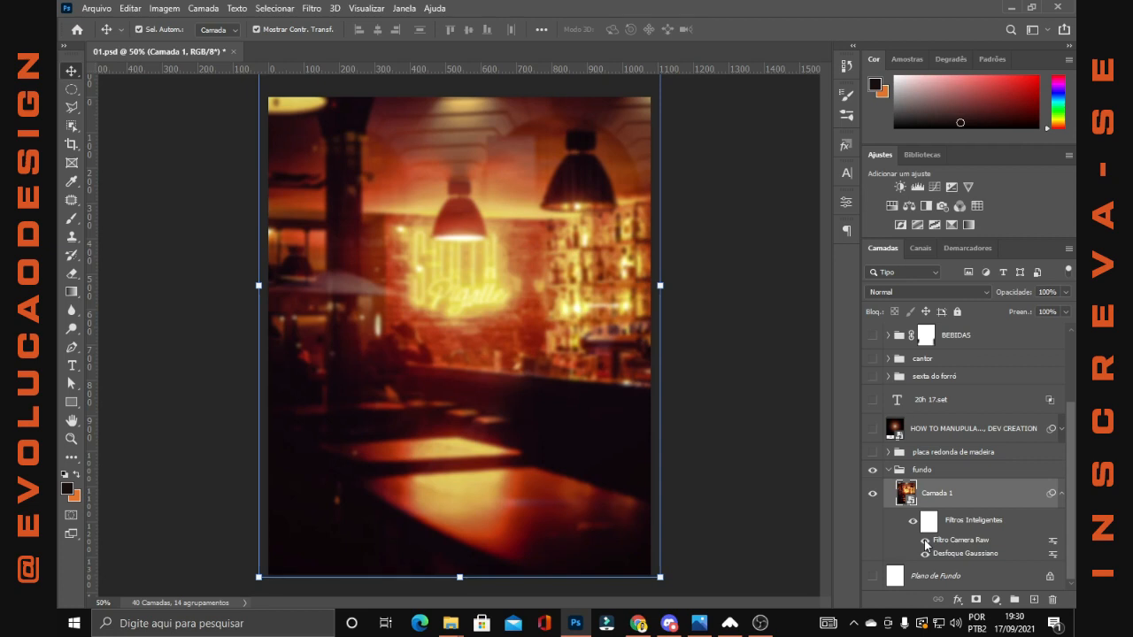
Collapse the fundo group, then show and expand the placa redonda de madeira group
click(888, 470)
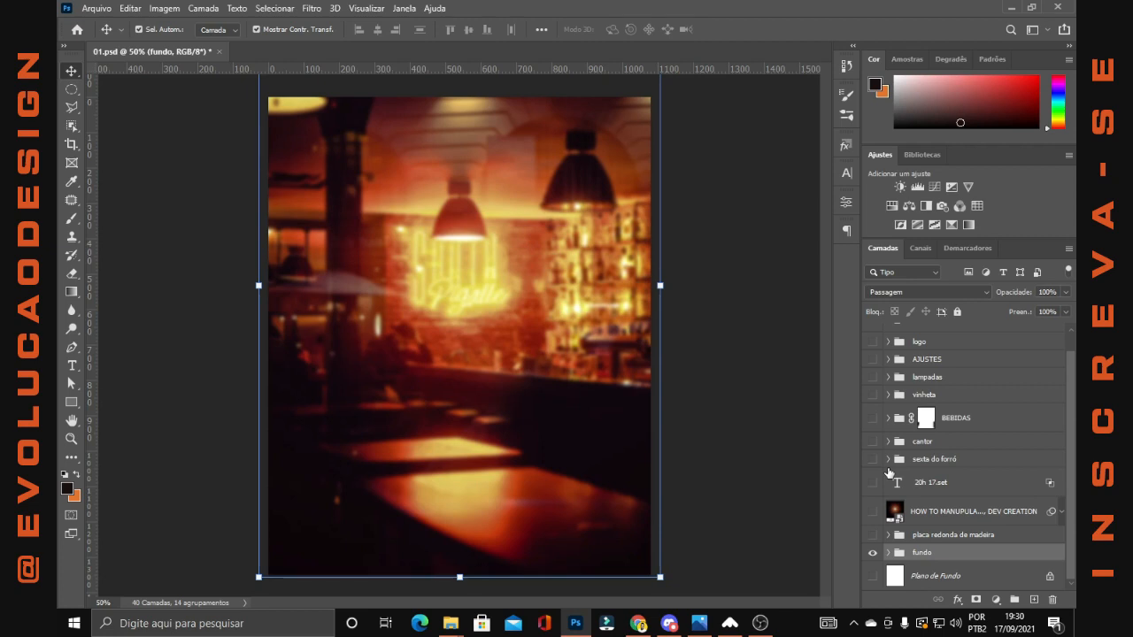
click(873, 535)
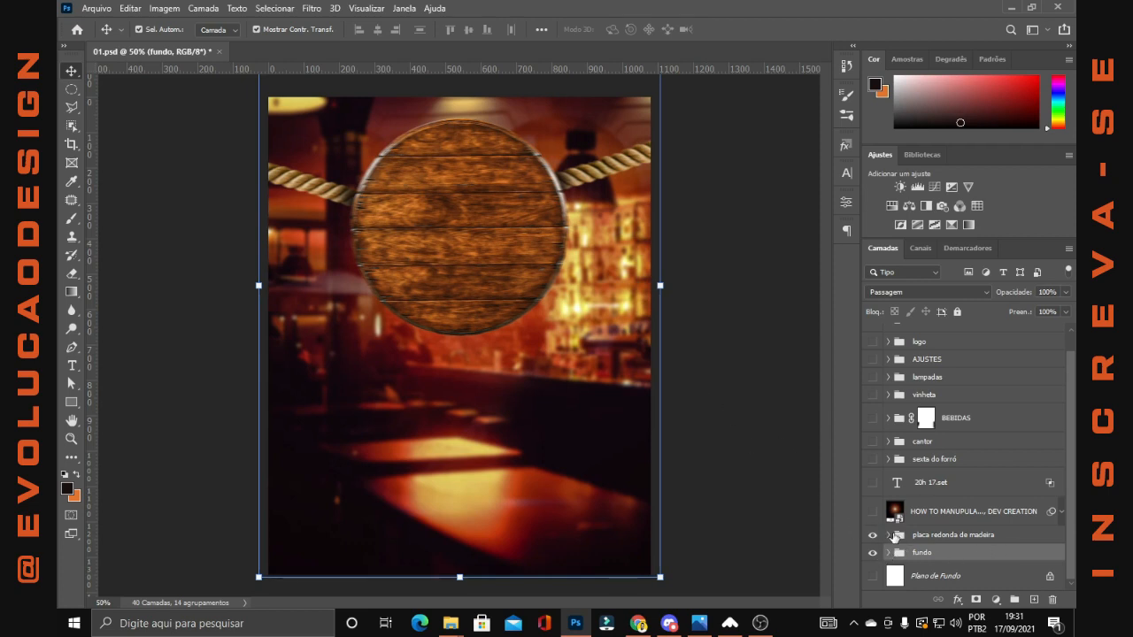
click(888, 536)
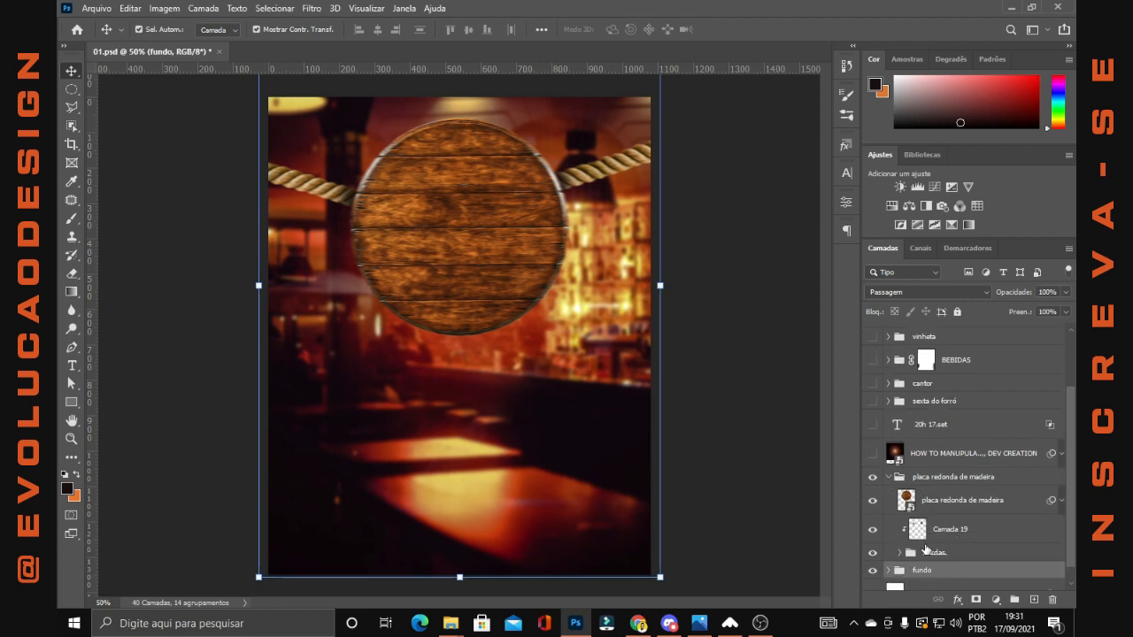
Hide the wooden plaque, Camada 19 and both rope layers inside the placa redonda de madeira group
drag(873, 501, 873, 531)
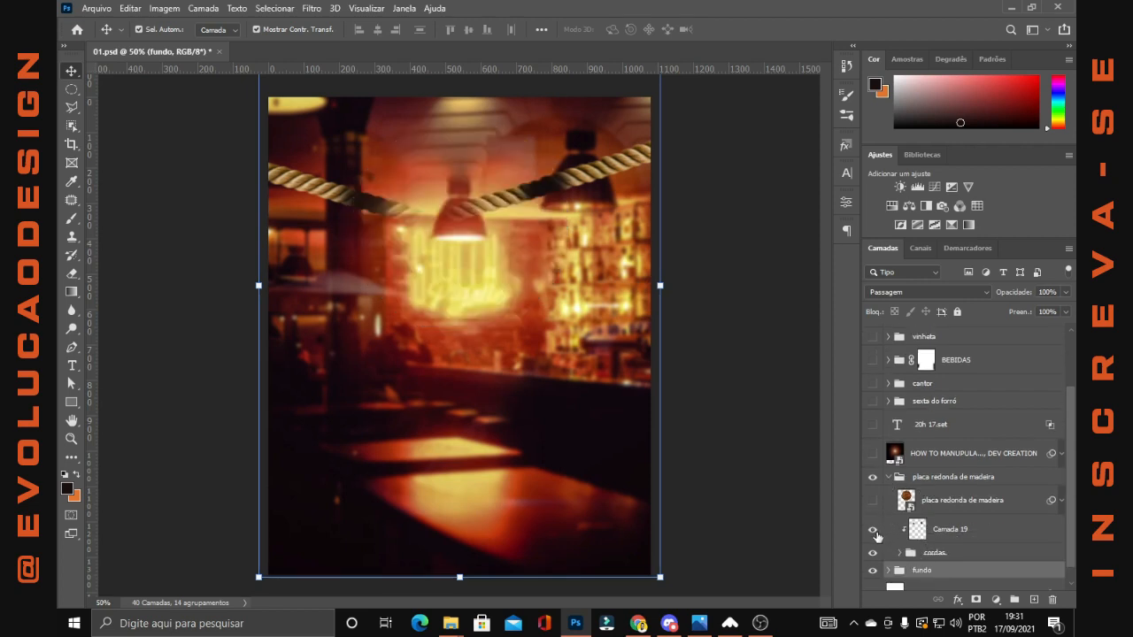
click(900, 556)
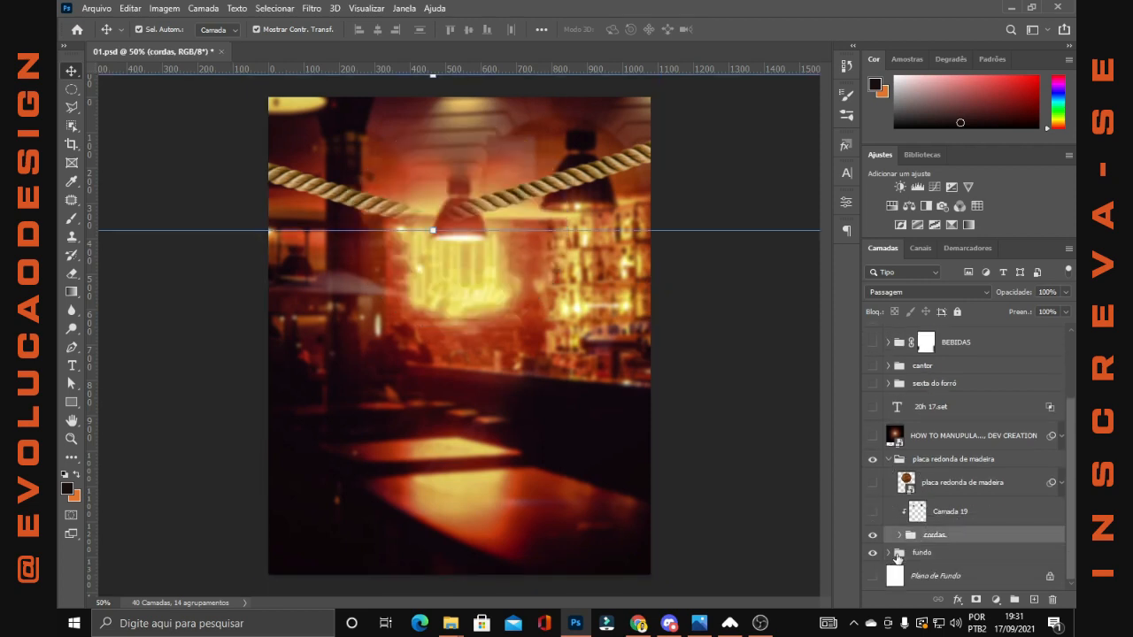
click(899, 535)
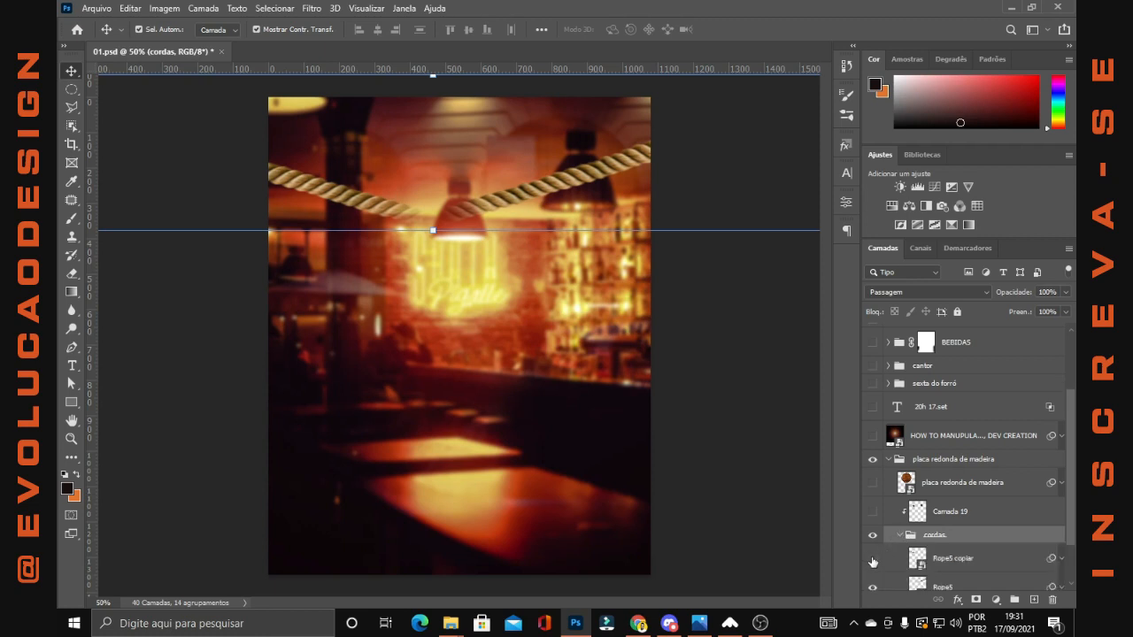
click(872, 559)
click(873, 530)
Show the round wooden plaque layer and turn off its Motion Blur and Camera Raw smart filters
click(873, 424)
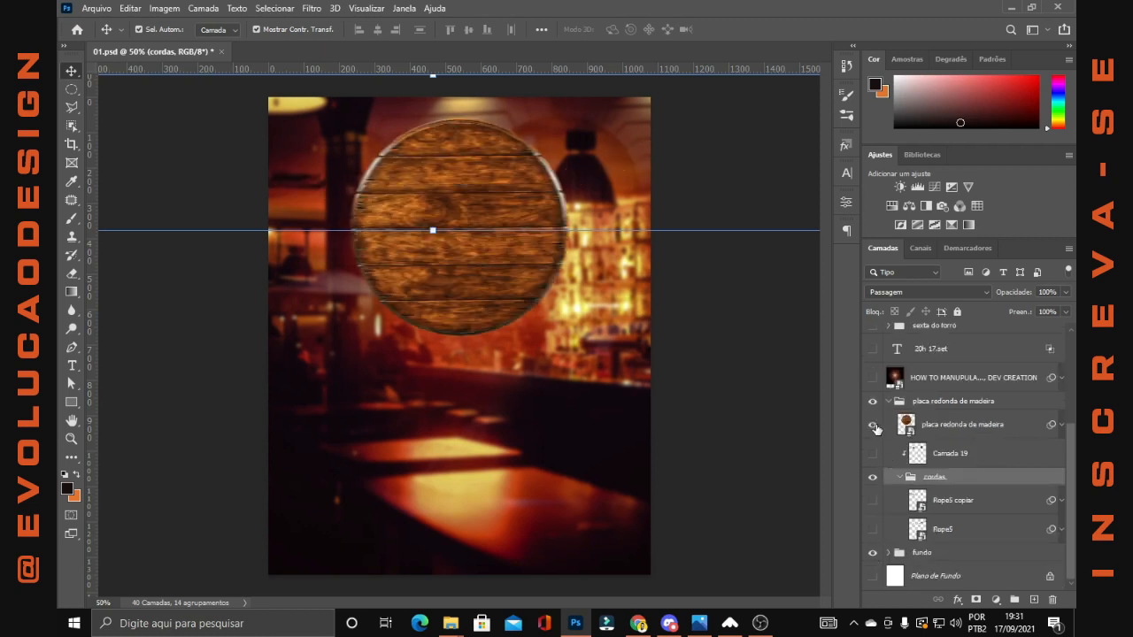
click(953, 431)
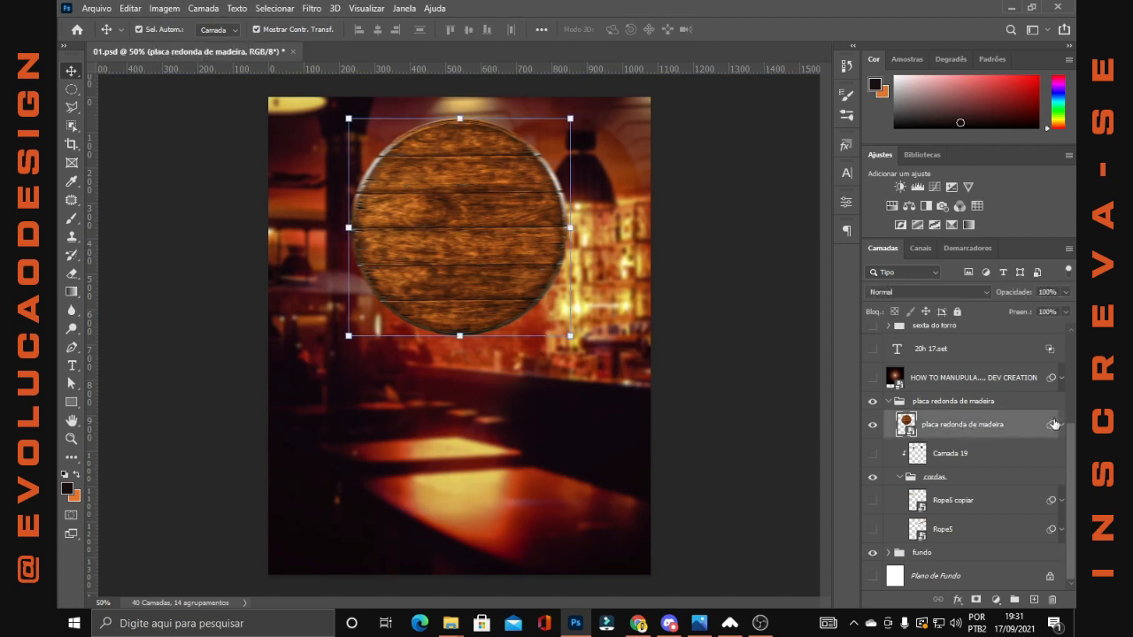
click(1061, 425)
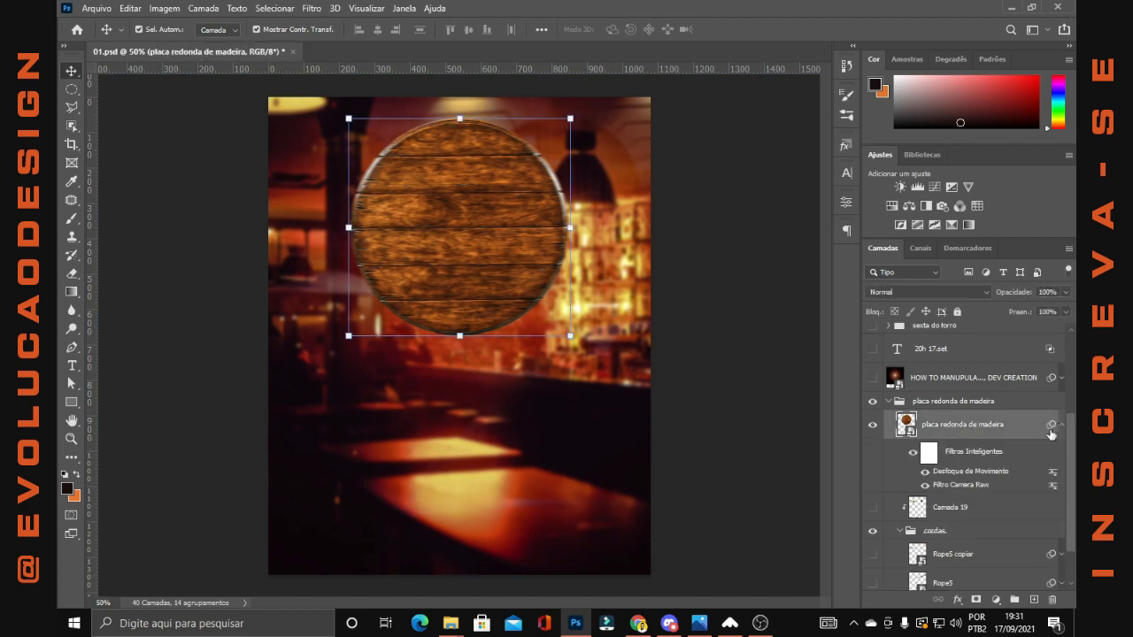
click(925, 472)
click(926, 485)
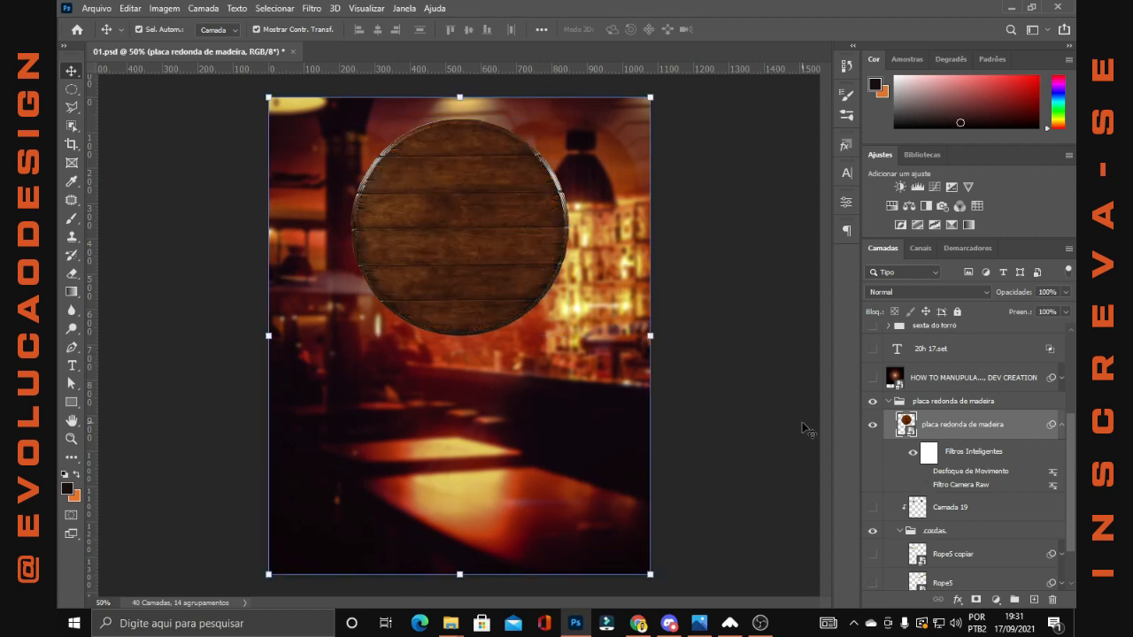
Turn the round wooden plaque's Camera Raw and Motion Blur smart filters back on
scroll(467, 178, up, 1)
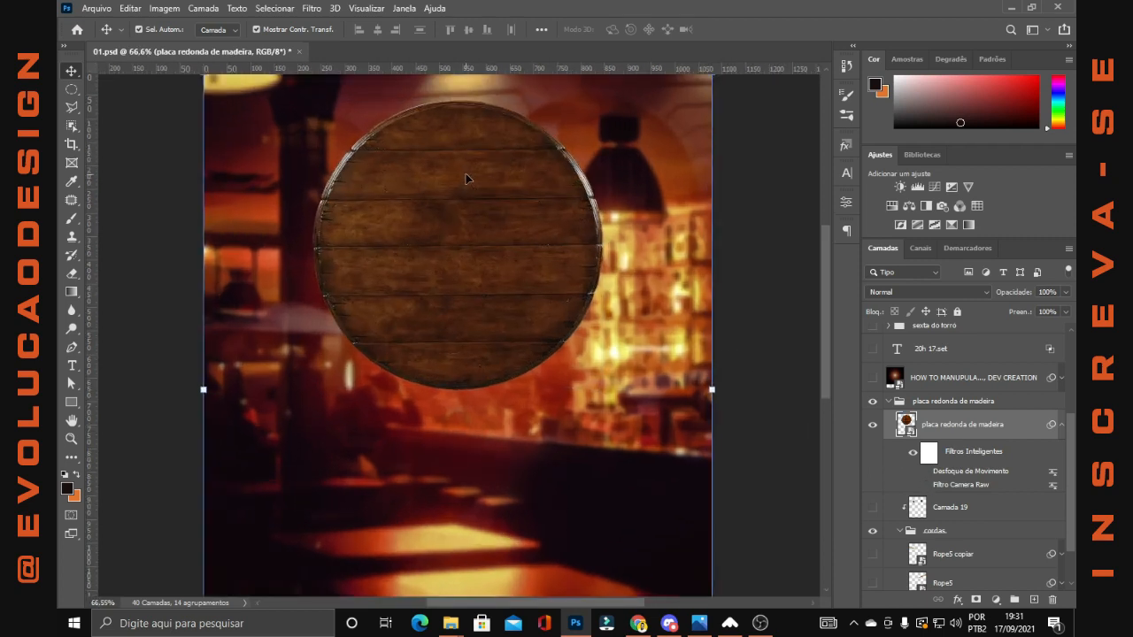
click(925, 485)
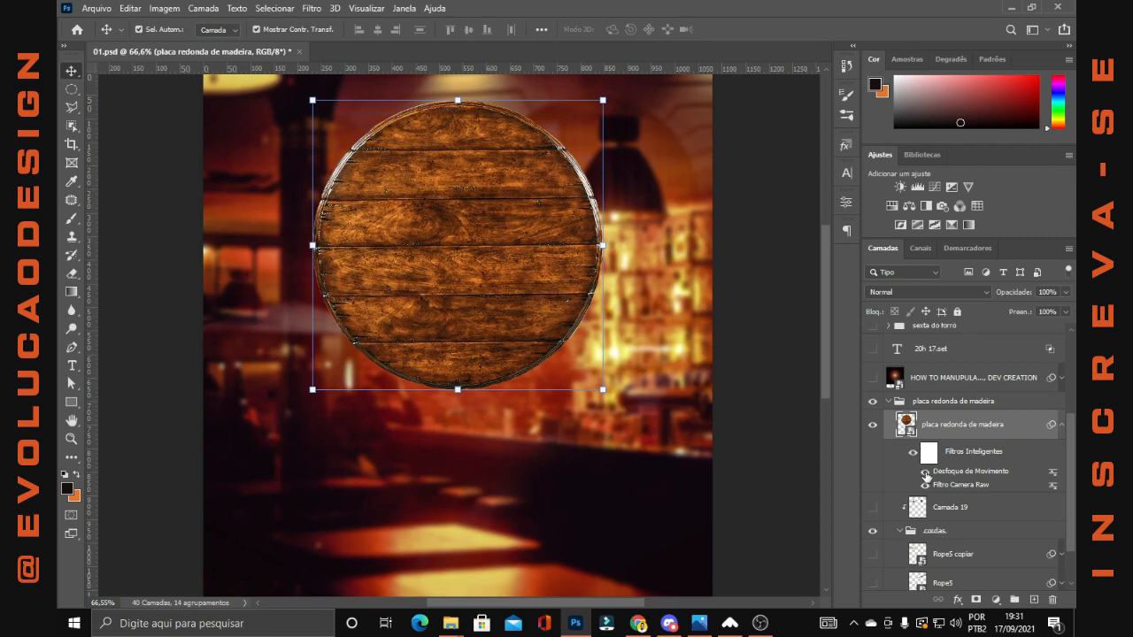
click(925, 472)
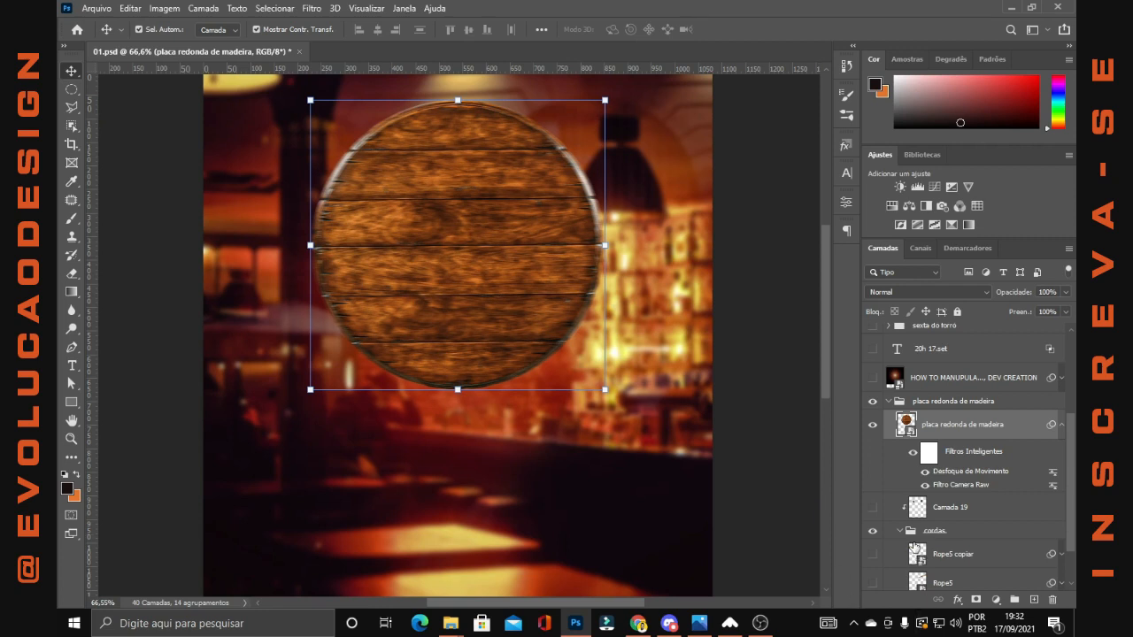
Show the Rope5, Rope5 copiar and Camada 19 layers inside the placa redonda de madeira group
scroll(912, 547, down, 2)
click(873, 530)
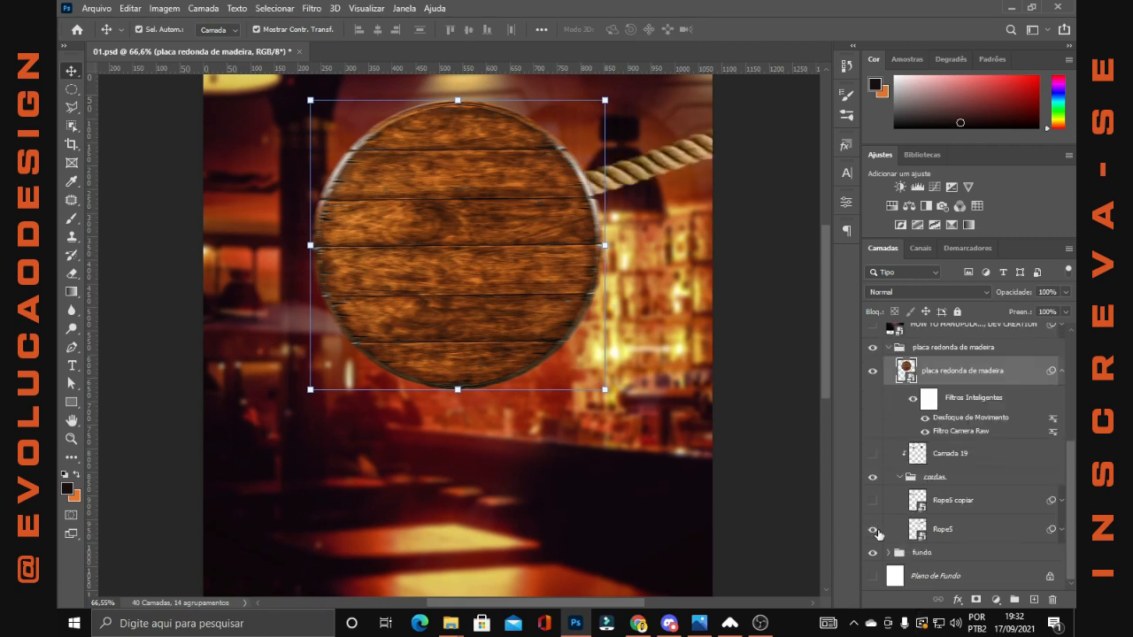
click(872, 501)
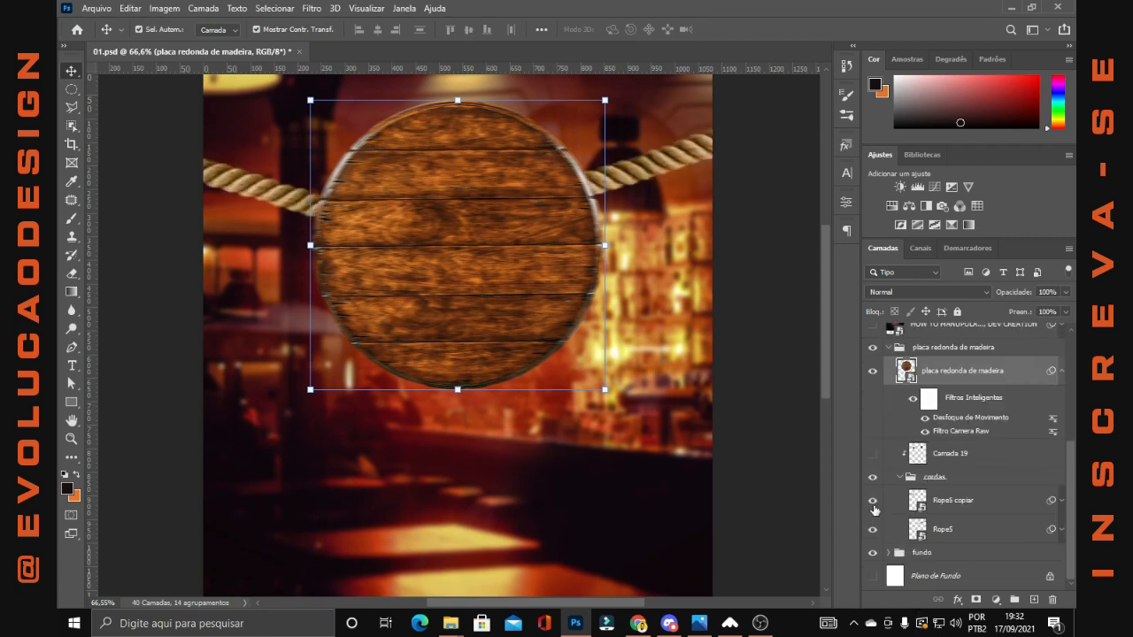
click(874, 455)
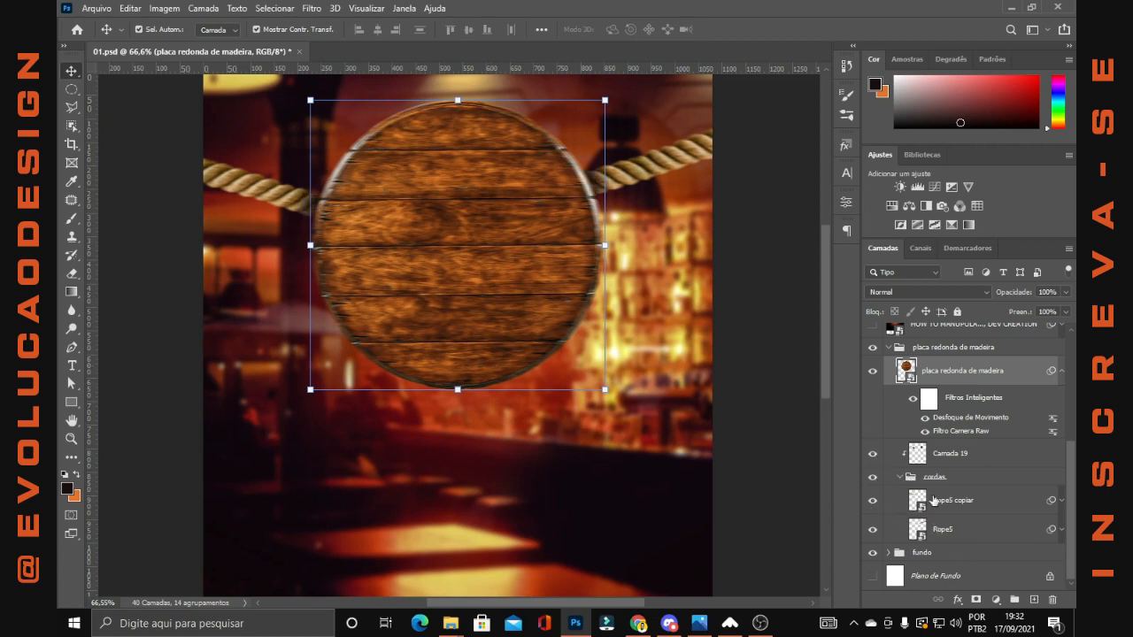
Expand the Rope5 layer's smart filters inside the cordas group to examine which filters it uses
click(954, 538)
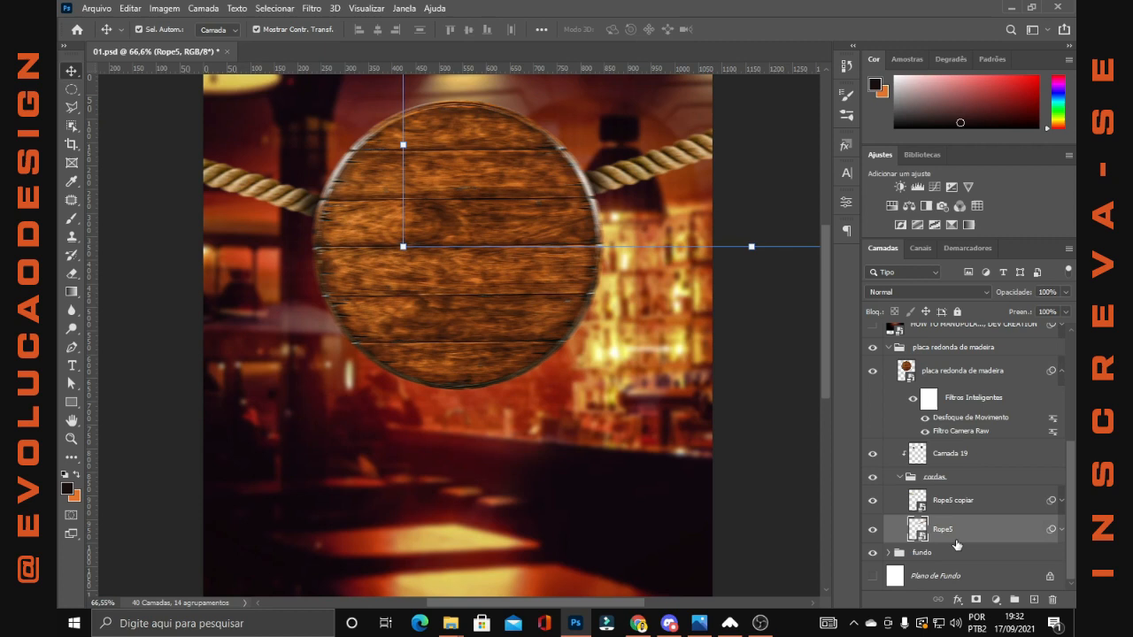
click(900, 477)
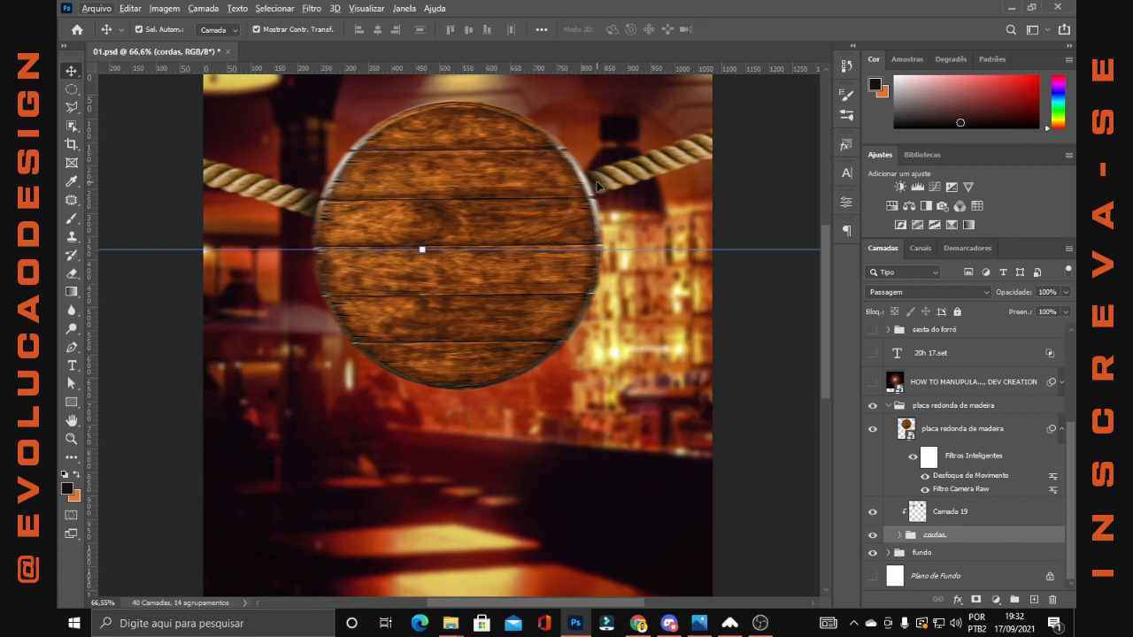
click(900, 535)
scroll(974, 540, down, 2)
click(1063, 530)
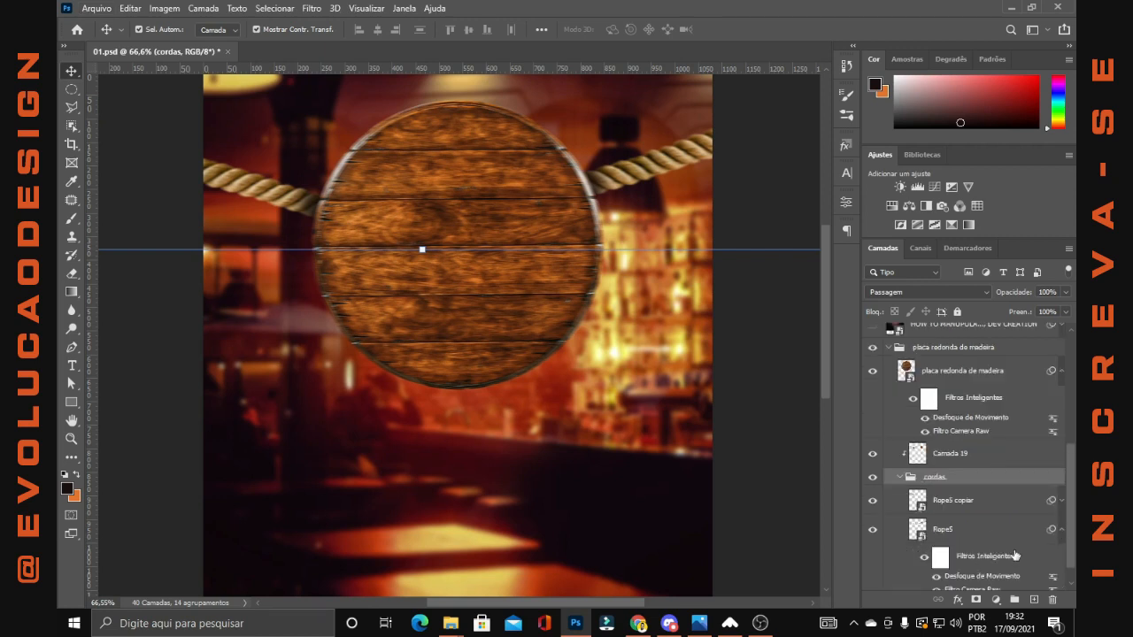
scroll(1044, 522, down, 2)
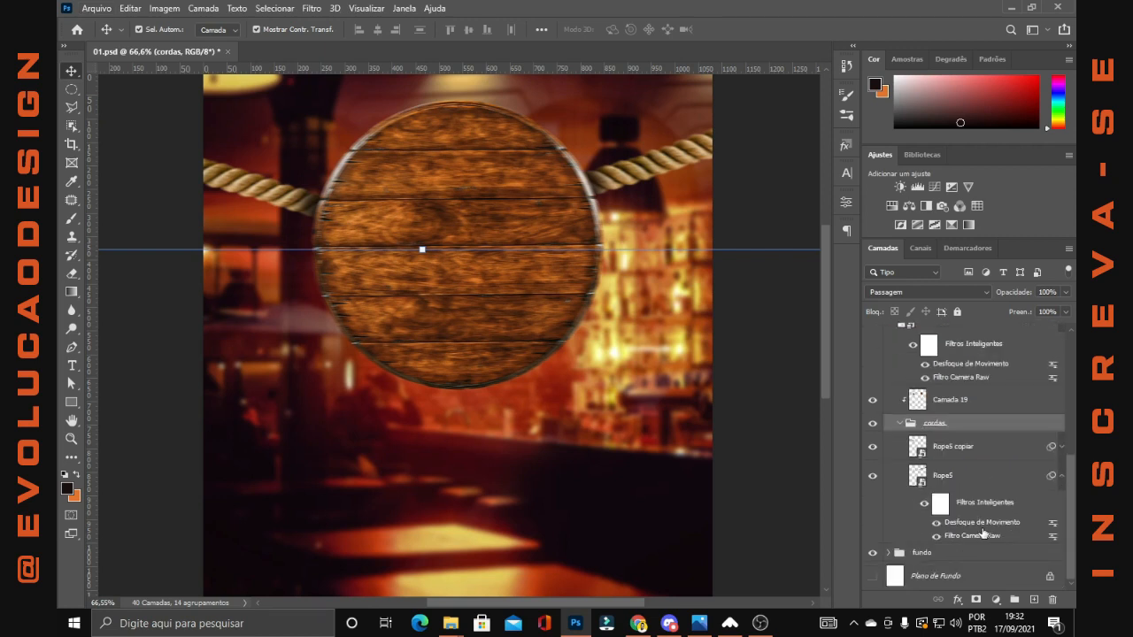
Collapse the cordas and placa redonda de madeira groups, then show and select the glow image layer above them
click(903, 423)
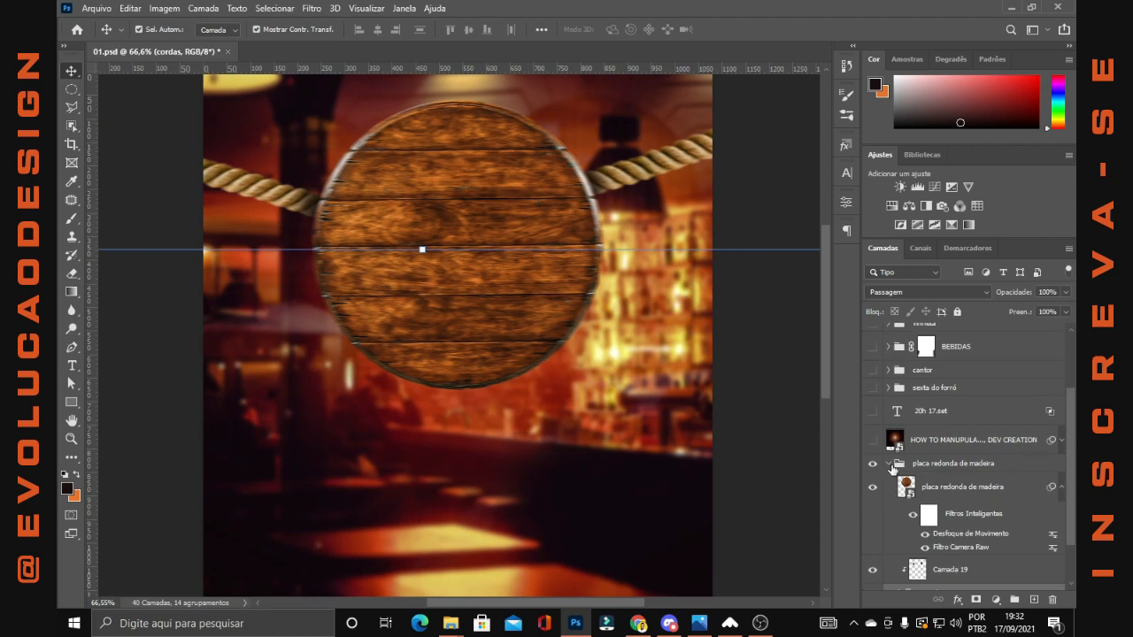
click(890, 465)
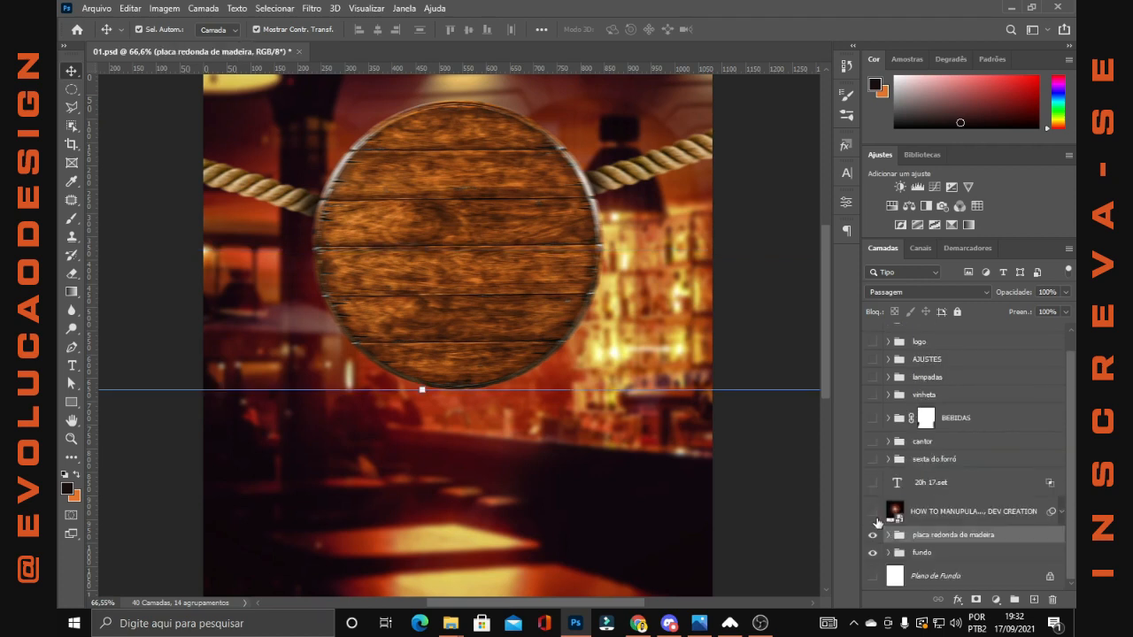
click(873, 511)
click(927, 513)
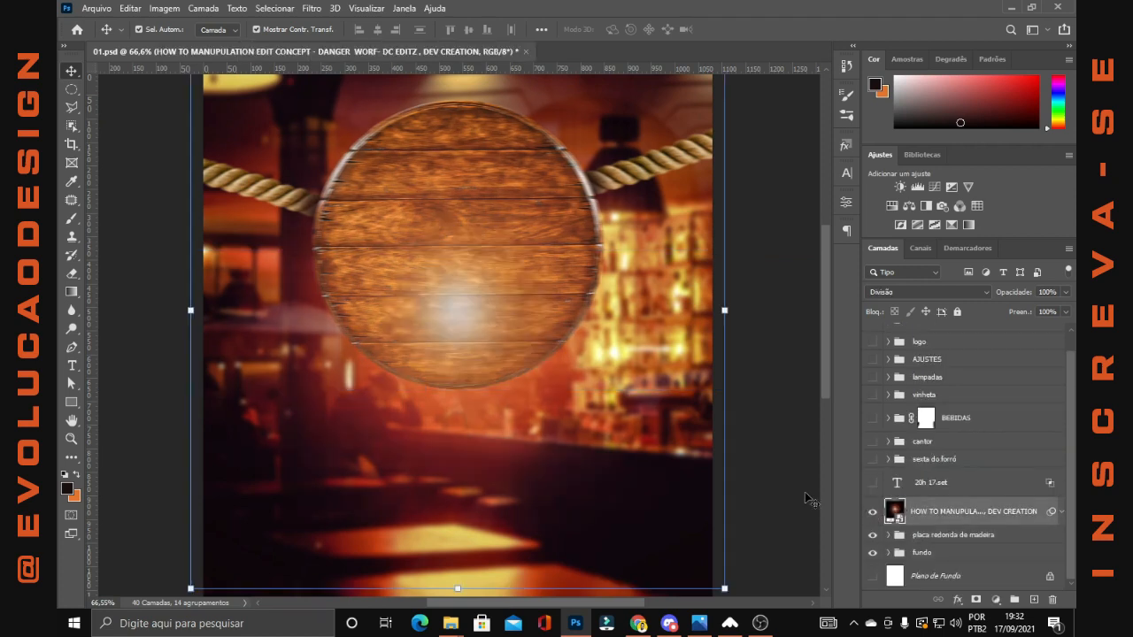
Try the Normal blend mode on the glow image layer, then undo the change
click(883, 293)
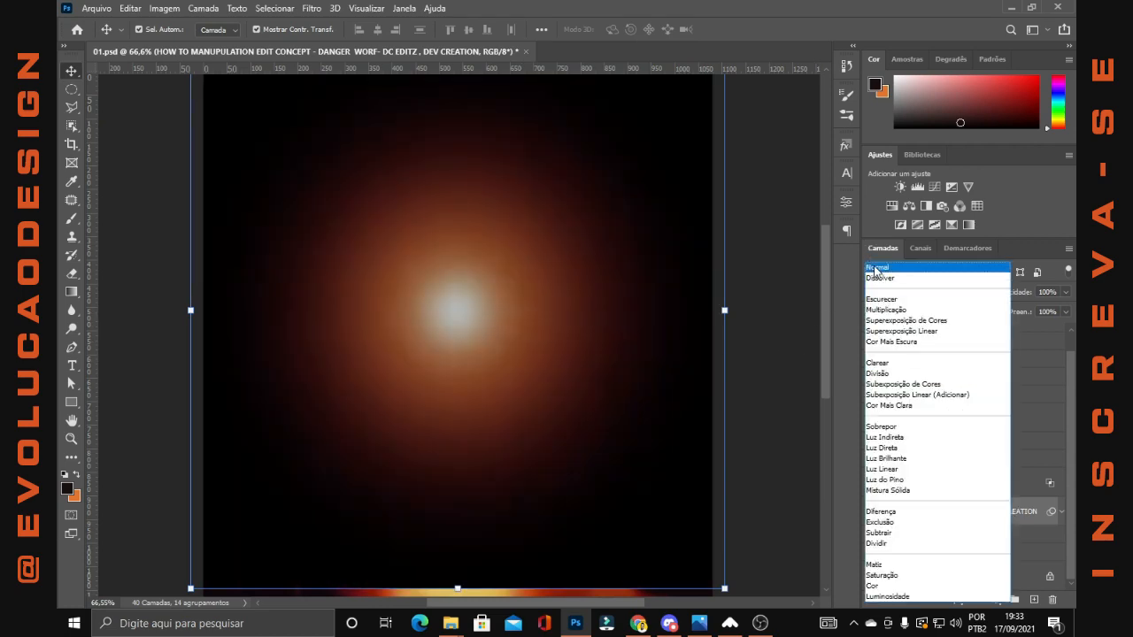
click(875, 268)
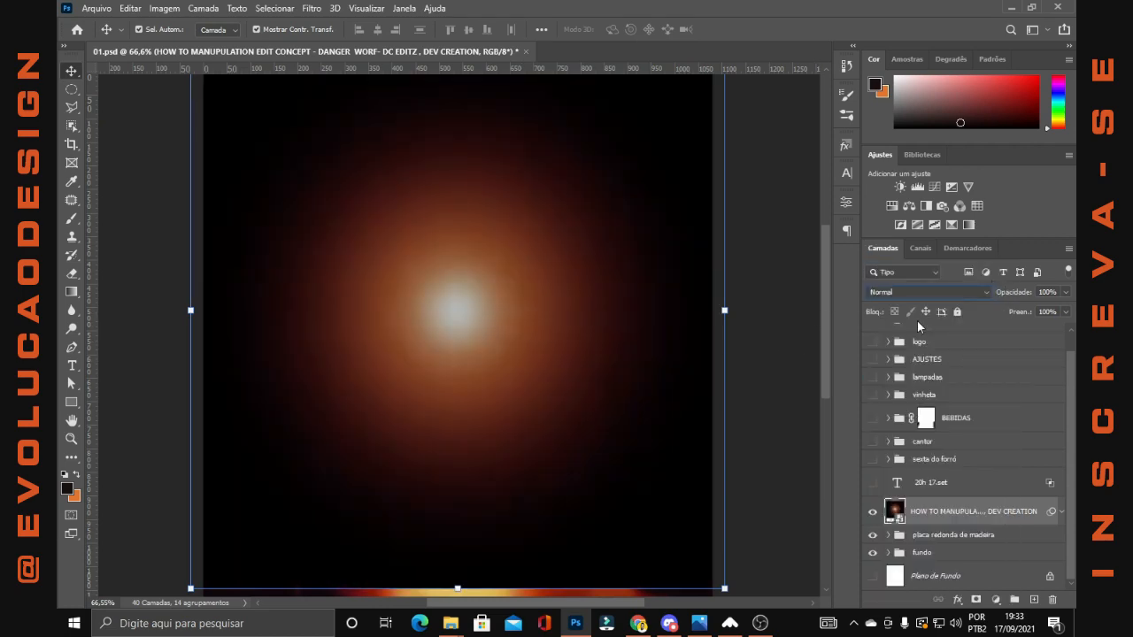
key(ctrl+z)
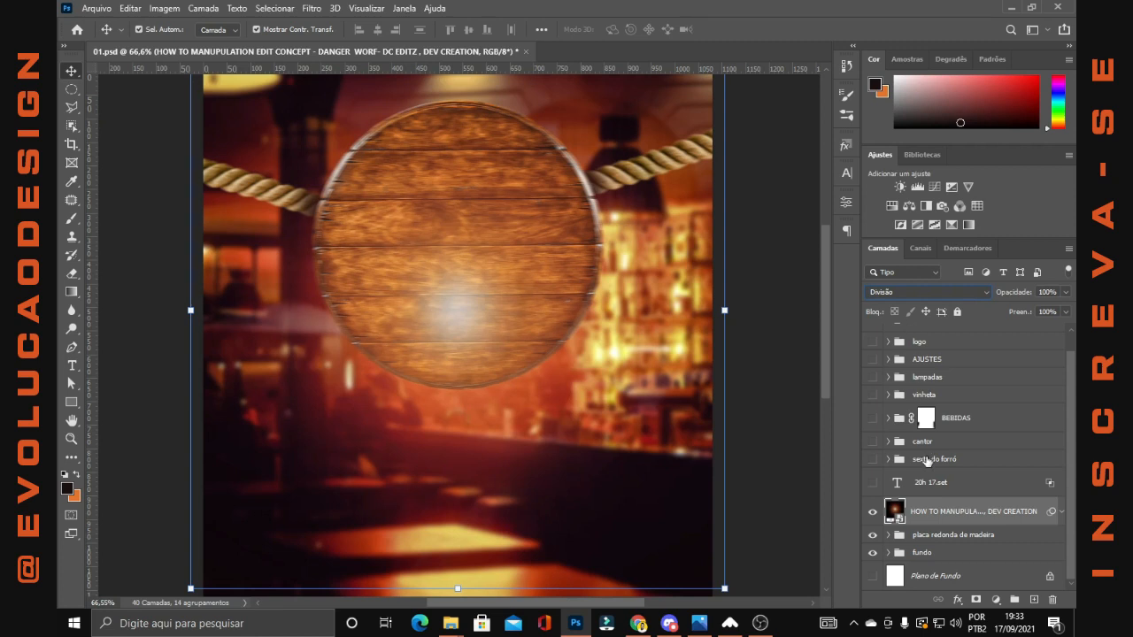
Show the 20h 17.set text and the sexta do forró group, then expand the group and select its text layer
click(874, 483)
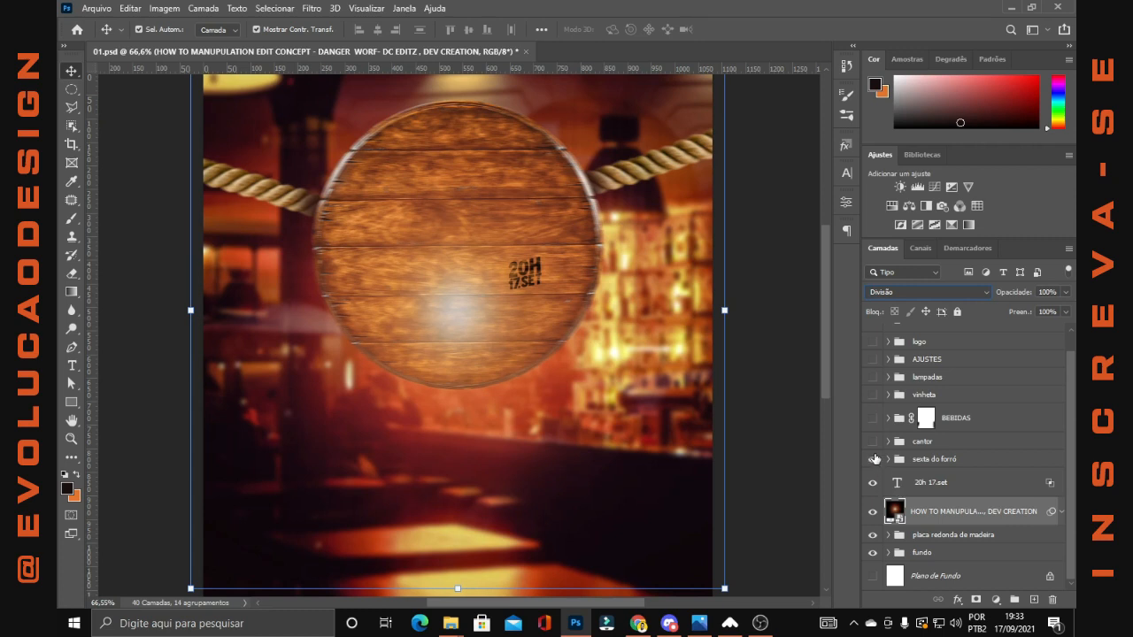
click(874, 459)
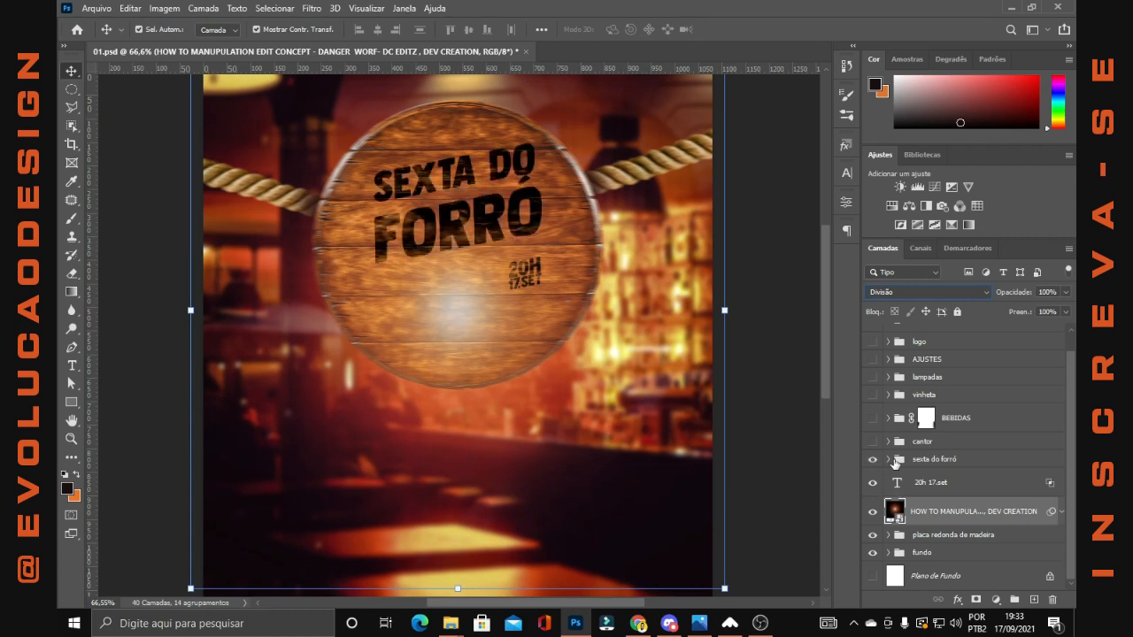
click(890, 462)
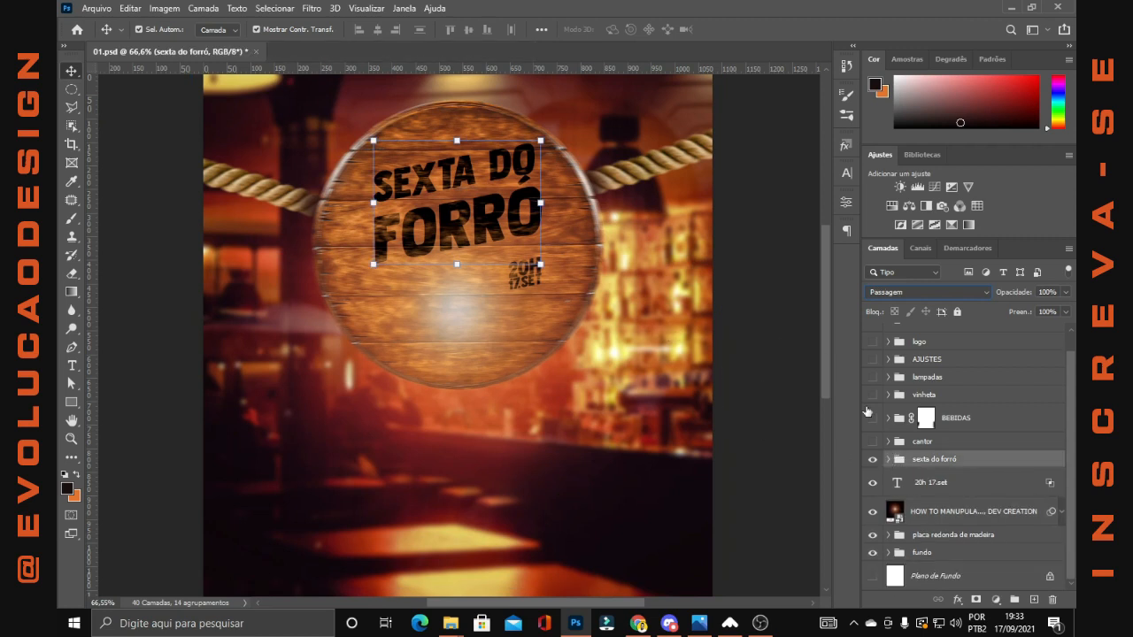
click(889, 460)
click(985, 493)
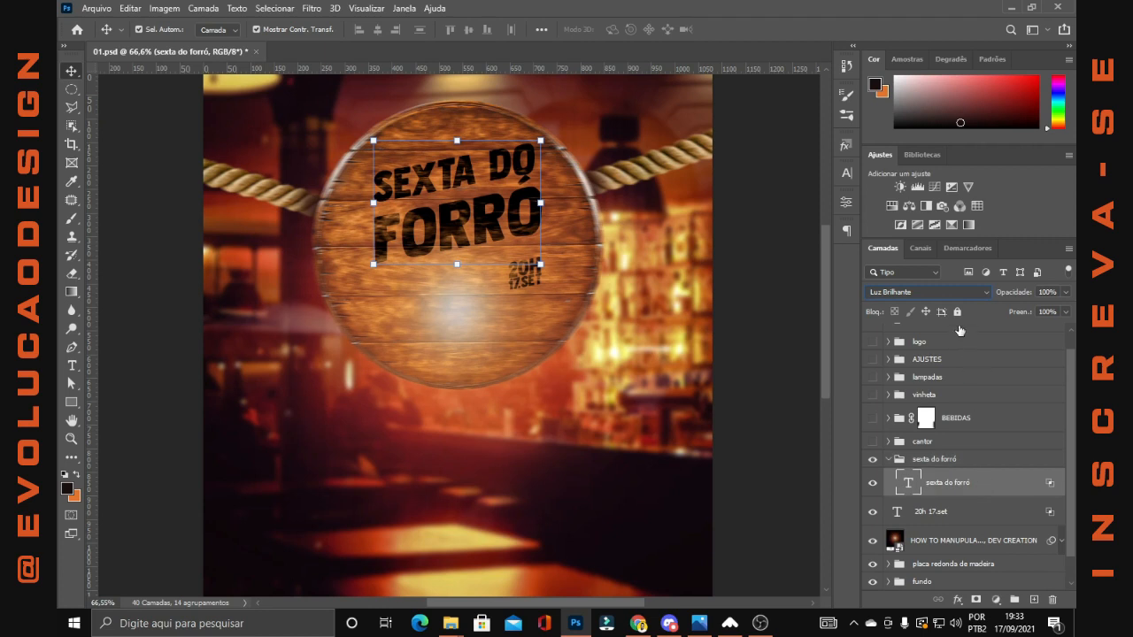
Try splitting and moving the underlying layer's highlight slider in the sexta do forró text's blending options, then cancel
double_click(1014, 479)
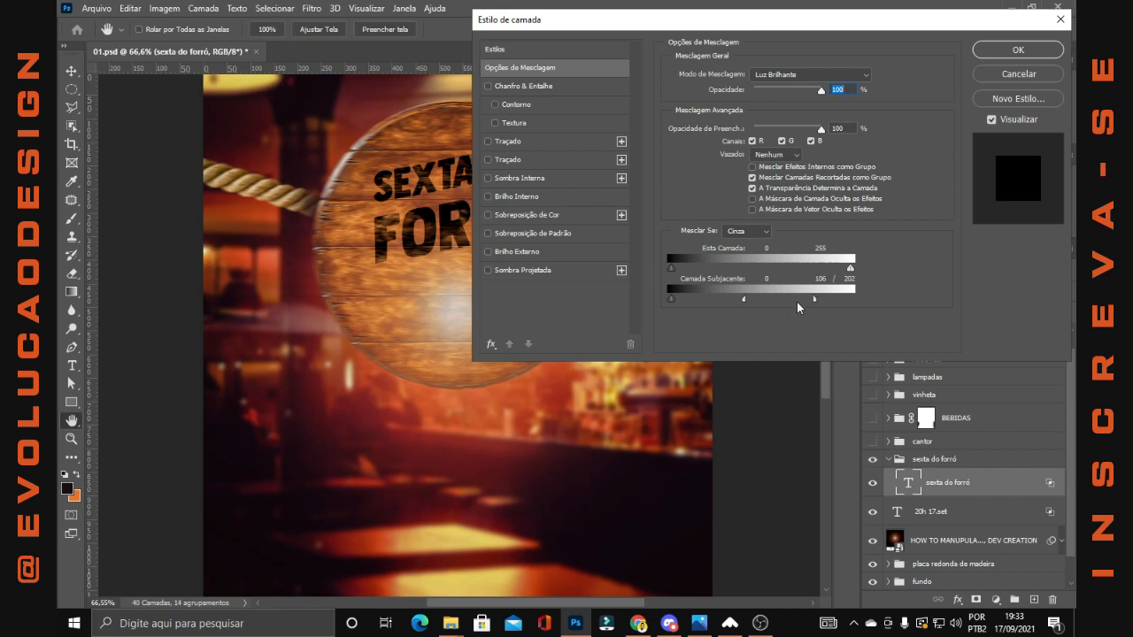
key(alt)
drag(815, 299, 744, 300)
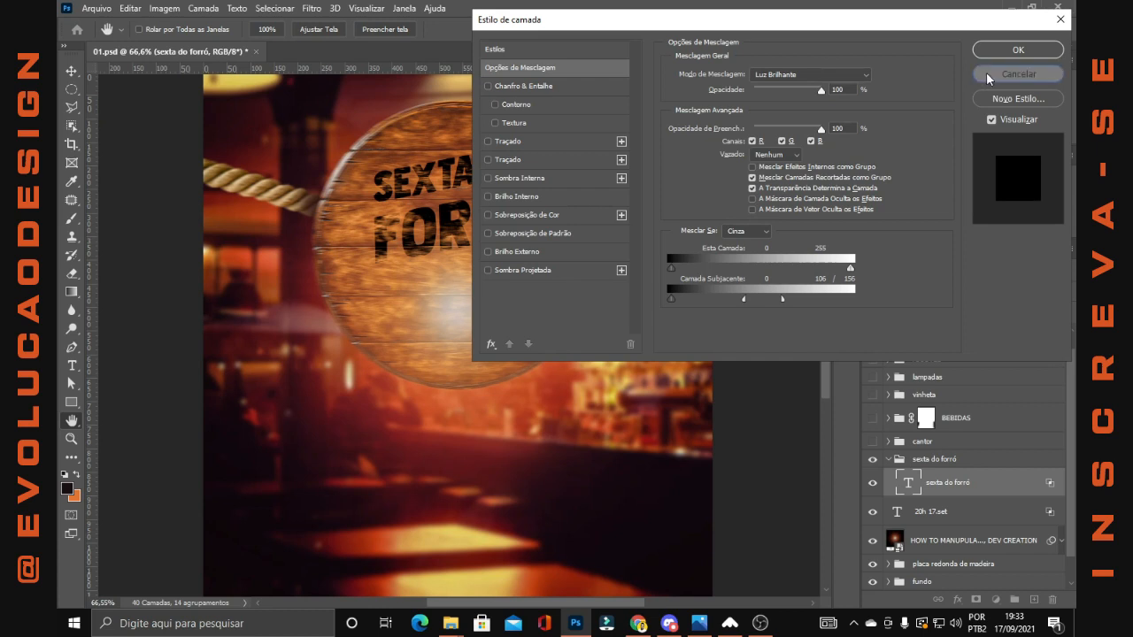
click(984, 75)
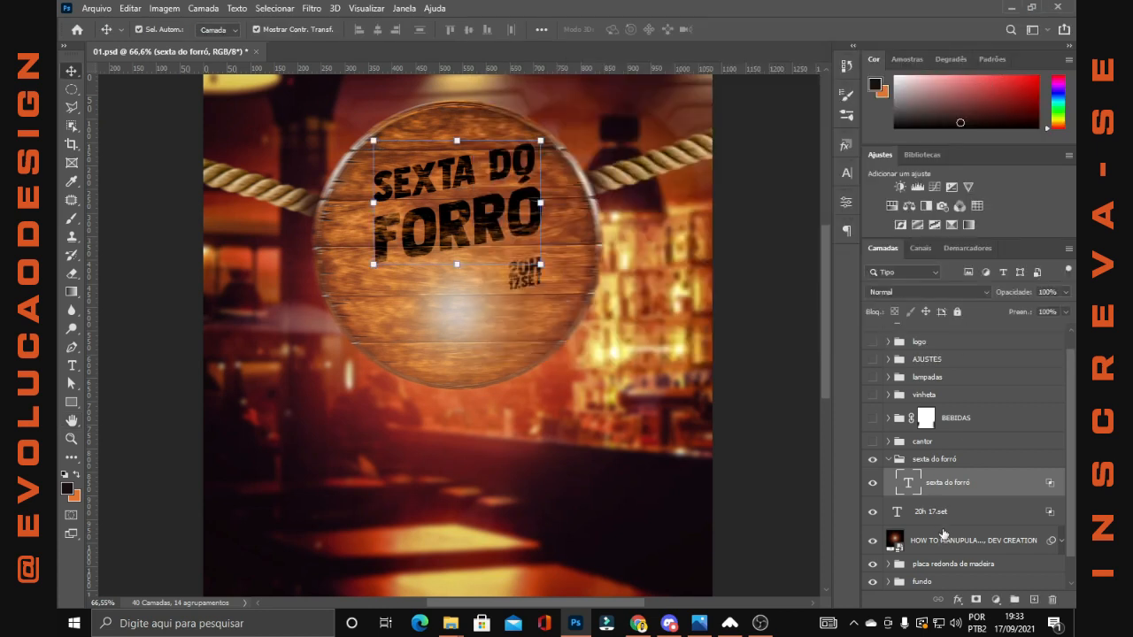
Collapse the sexta do forró group, then show and expand the cantor group
click(944, 515)
click(889, 460)
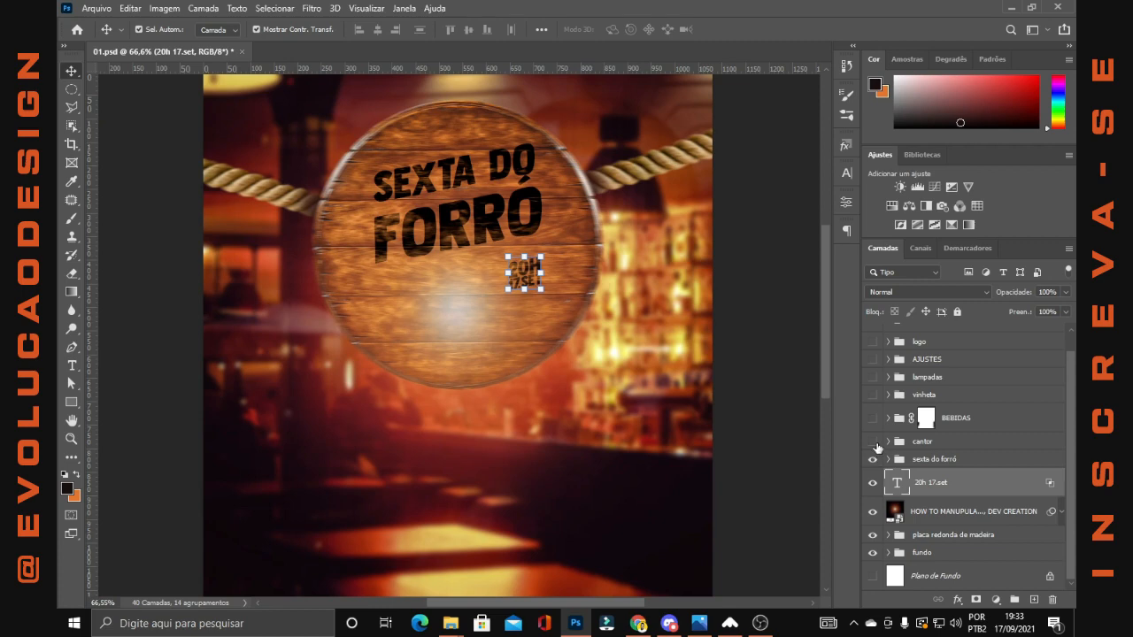
click(874, 442)
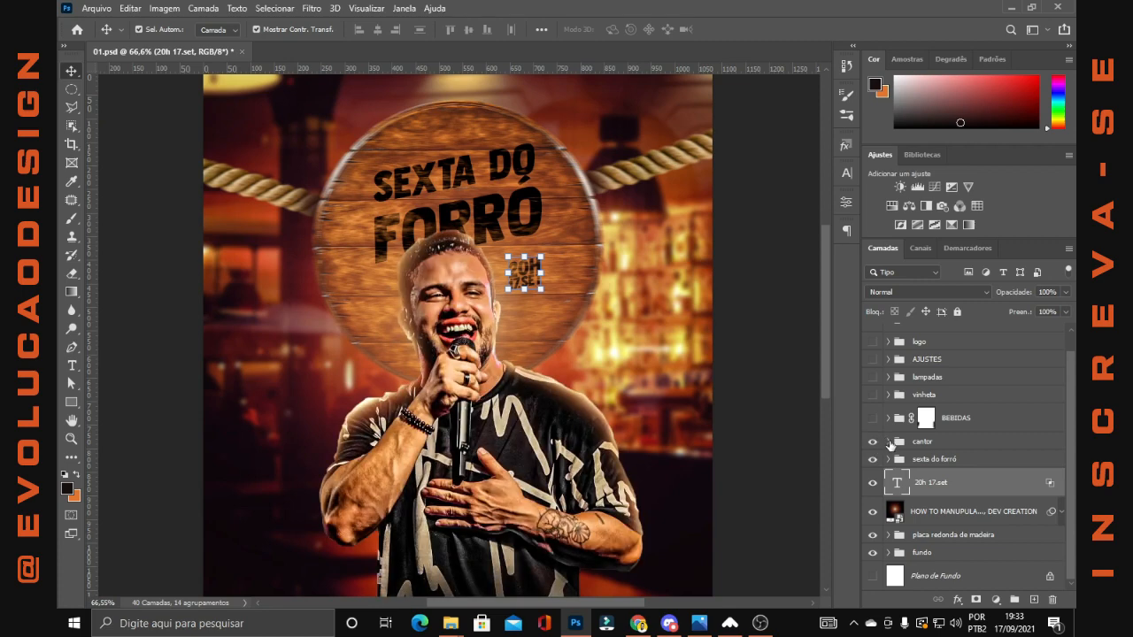
click(889, 442)
Select Camada 4 in the cantor group and expand its smart filters to examine how the singer was treated
scroll(777, 384, down, 4)
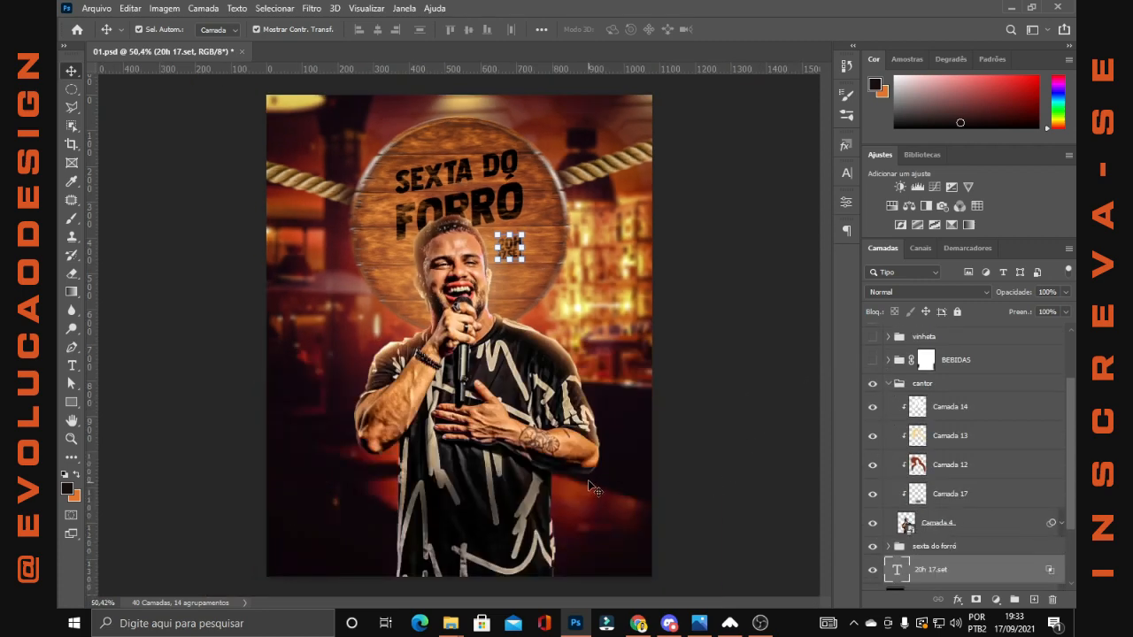
scroll(565, 444, up, 4)
scroll(901, 548, down, 1)
scroll(907, 513, up, 2)
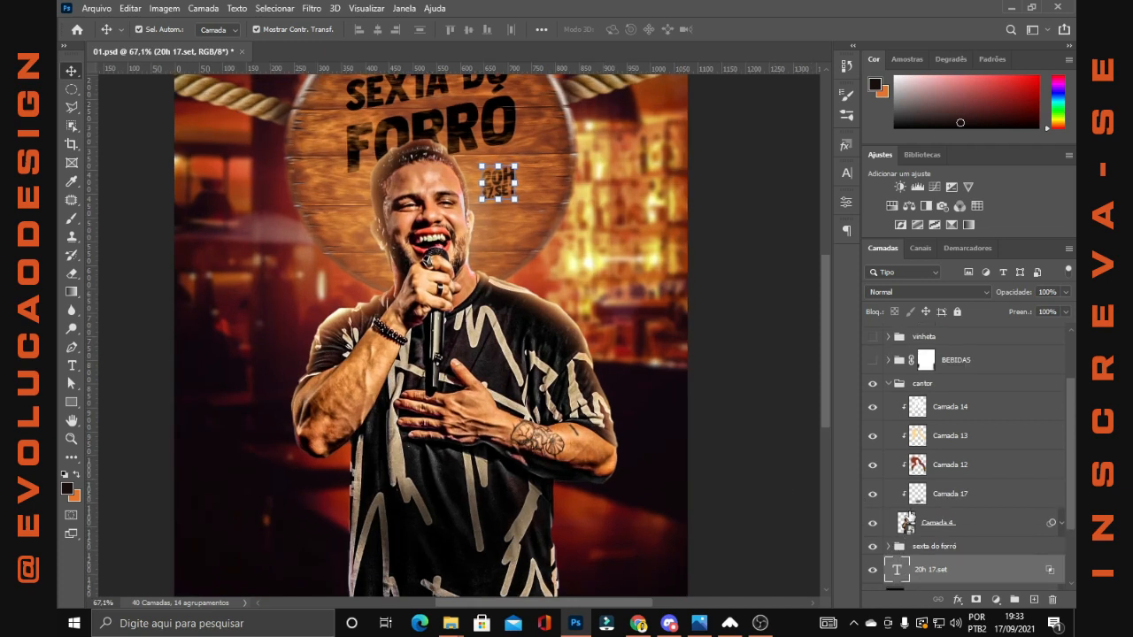
scroll(902, 534, down, 1)
click(943, 524)
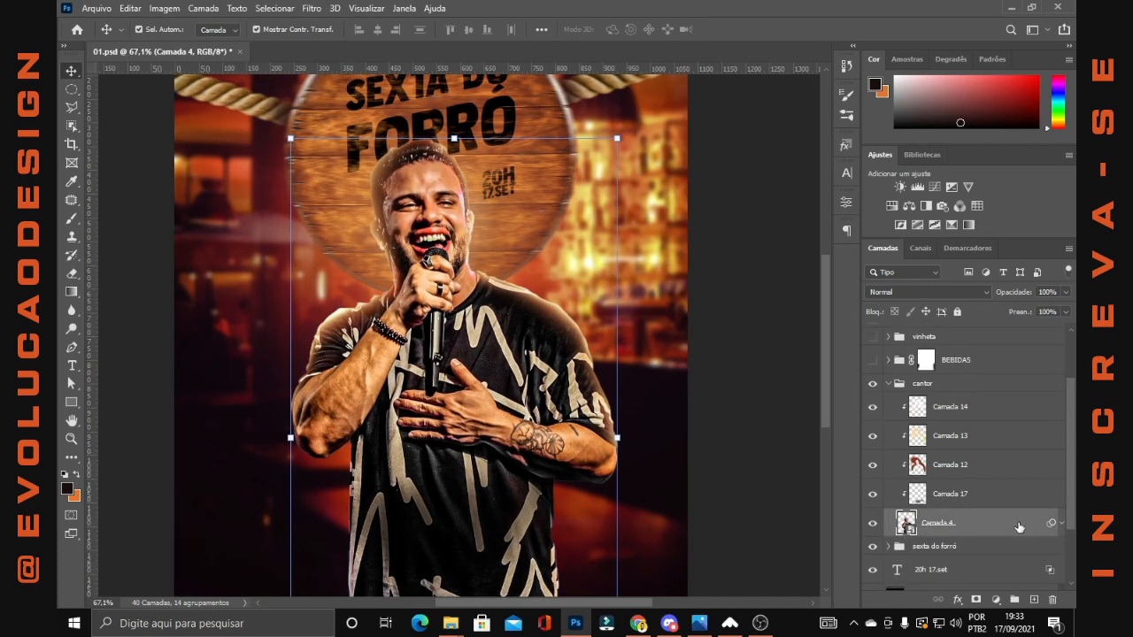
scroll(1051, 537, down, 1)
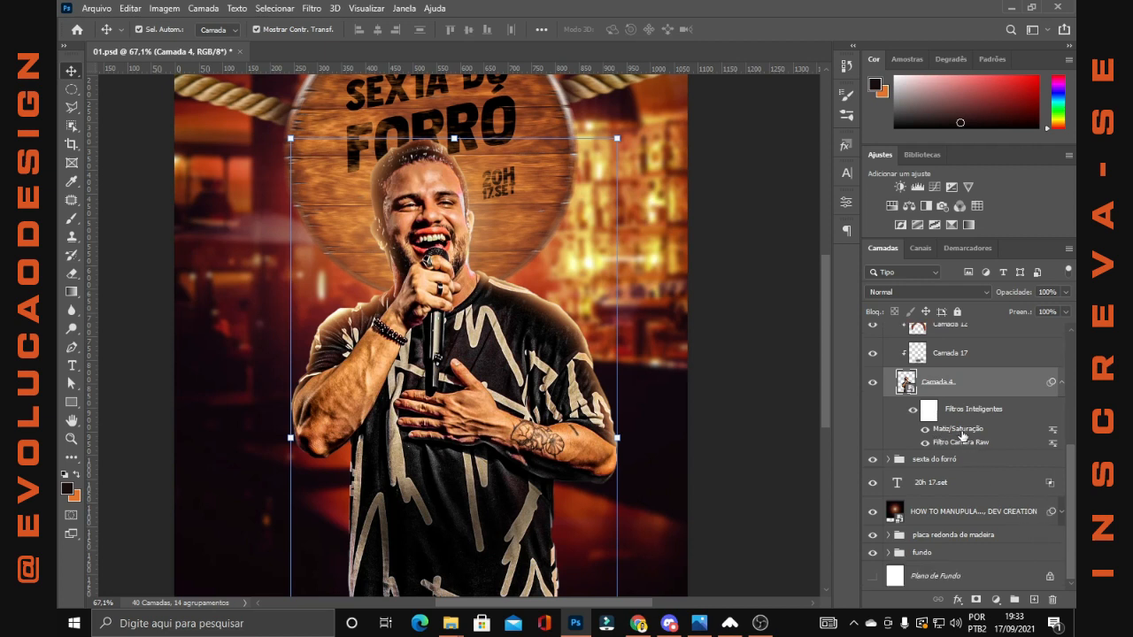
Hide Camada 14, 13, 12 and 17 in the cantor group and compare Camada 4 with its smart filters off and on
click(912, 411)
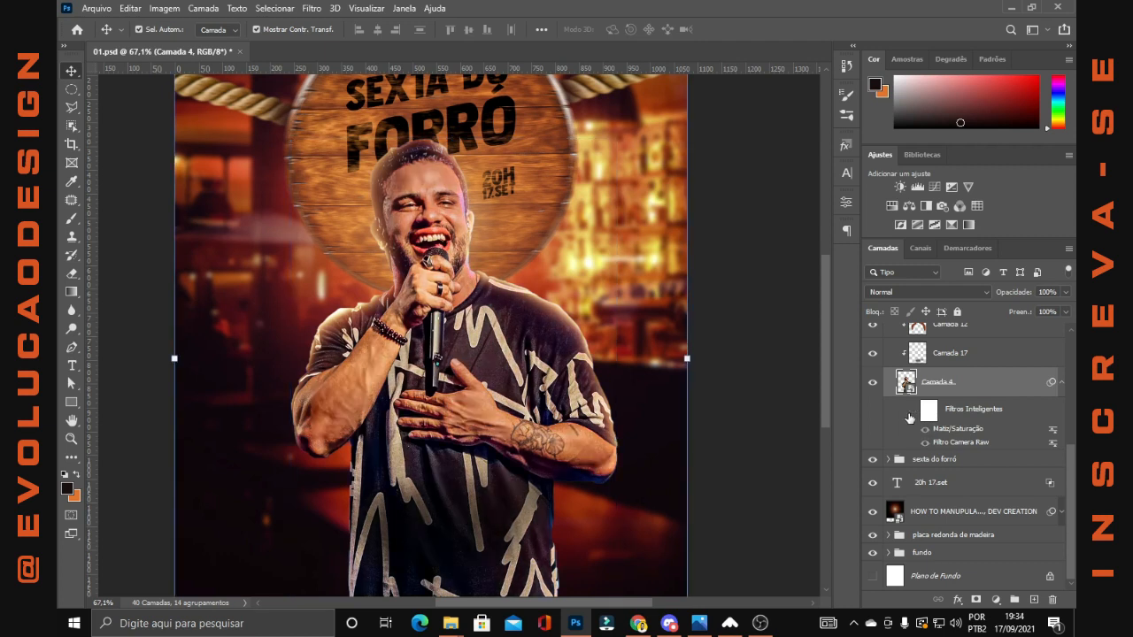
scroll(878, 442, up, 3)
drag(876, 440, 874, 364)
scroll(604, 382, down, 5)
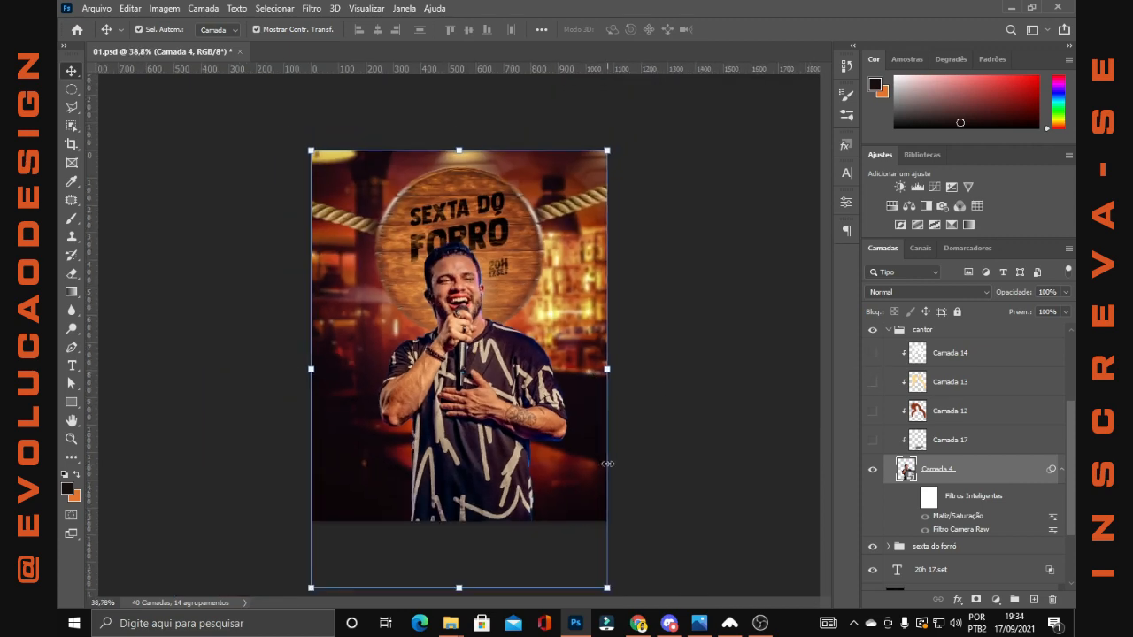
scroll(462, 480, up, 4)
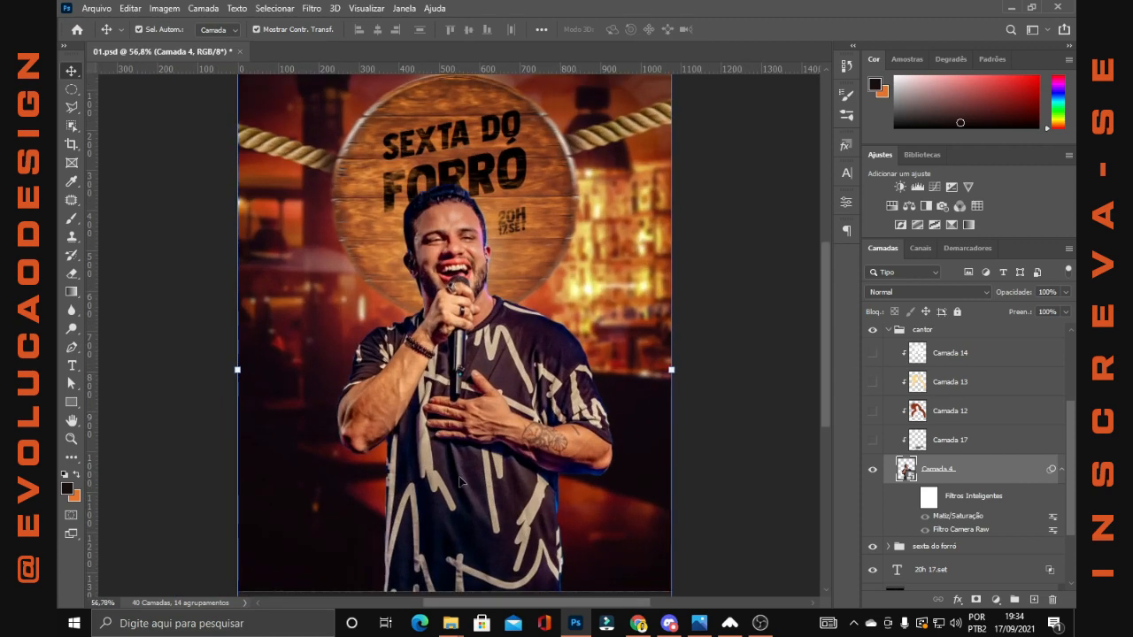
click(914, 497)
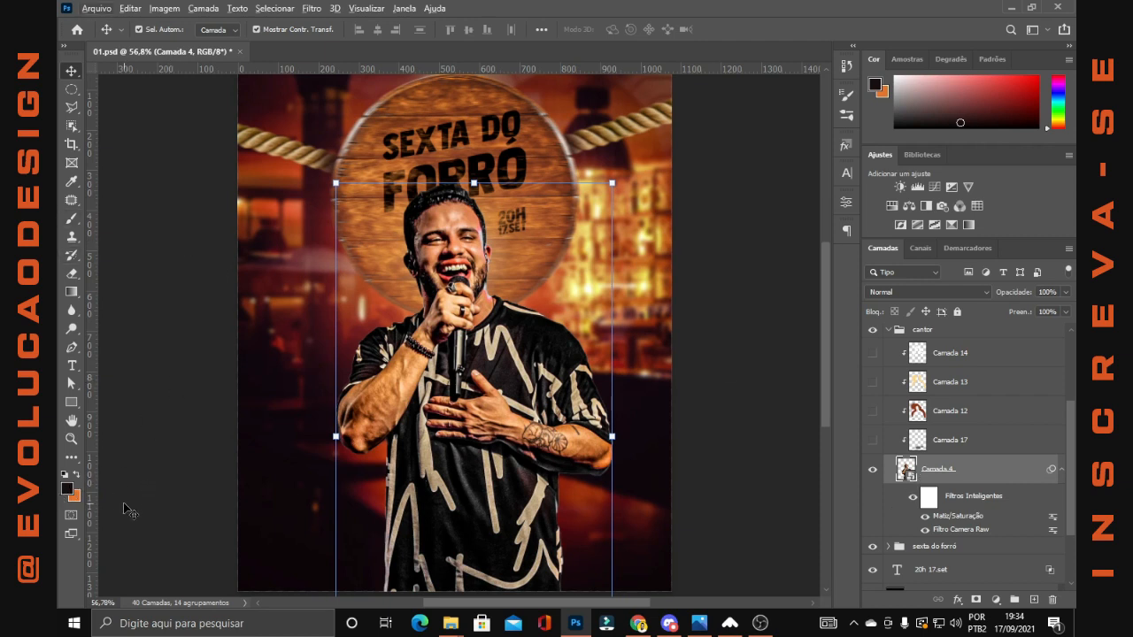
Show and select Camada 12 in the cantor group, try the Normal blend mode on it, and restore Divisão
click(872, 411)
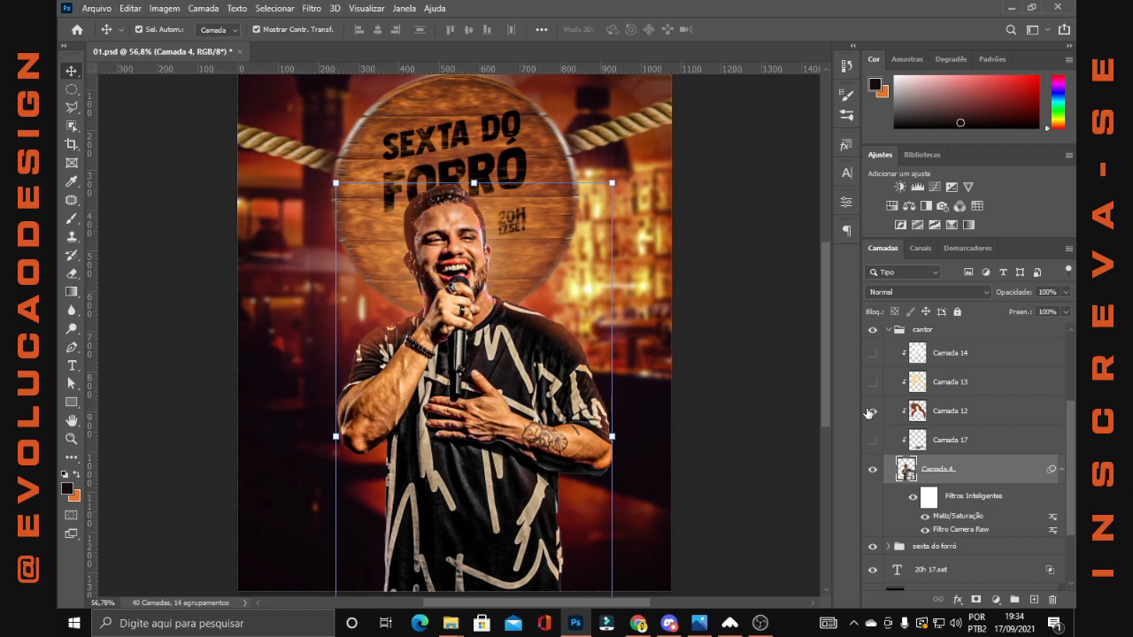
click(983, 409)
click(945, 289)
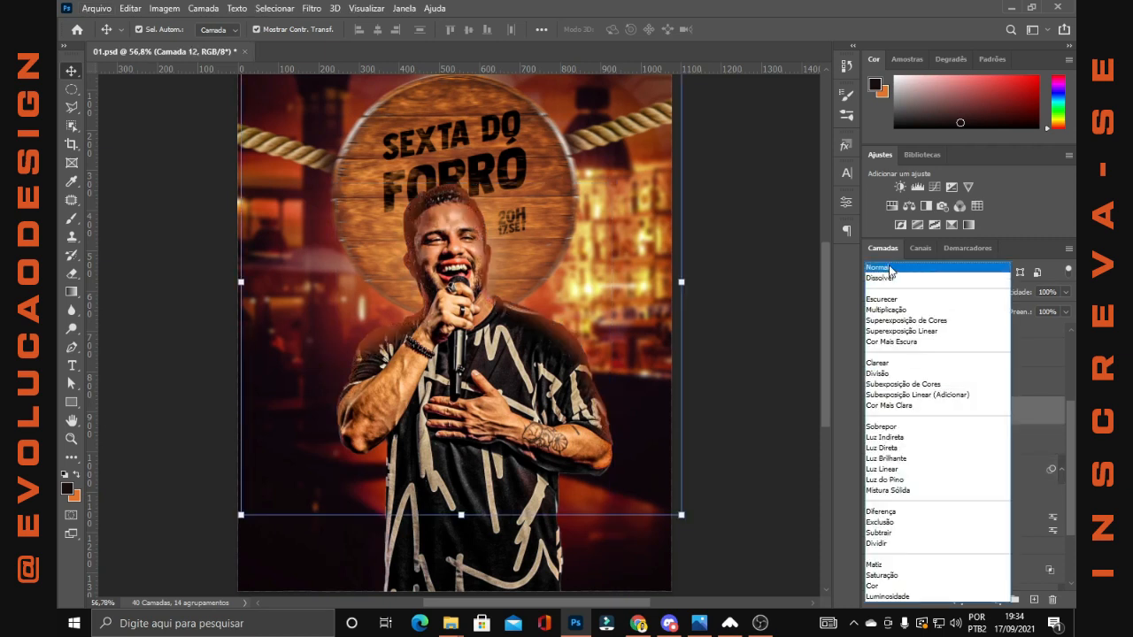
click(890, 270)
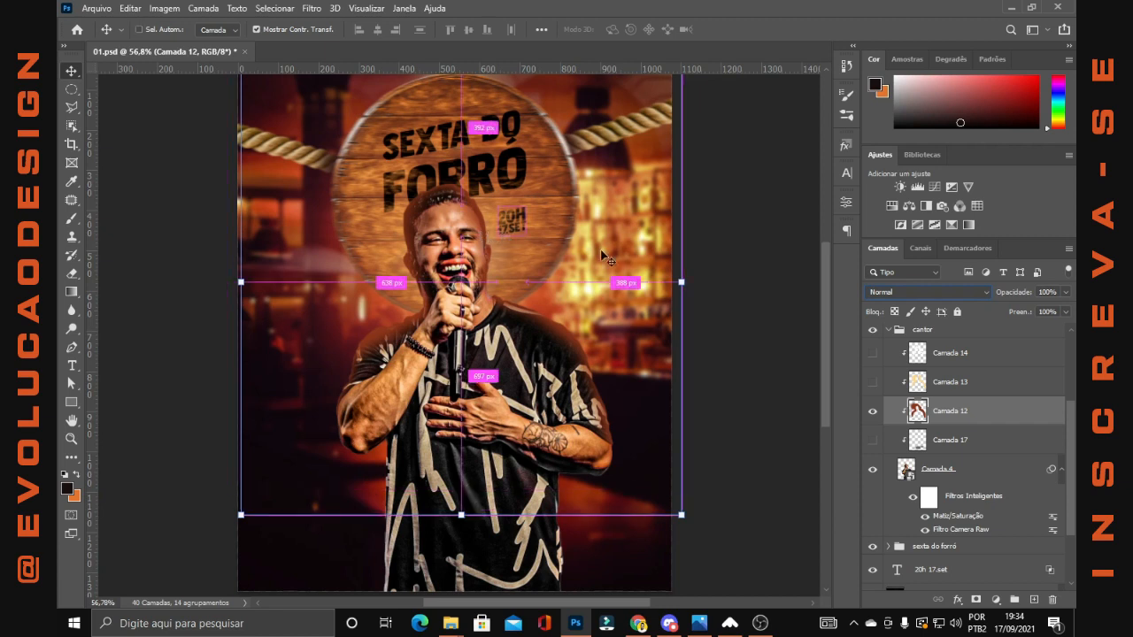
key(ctrl+z)
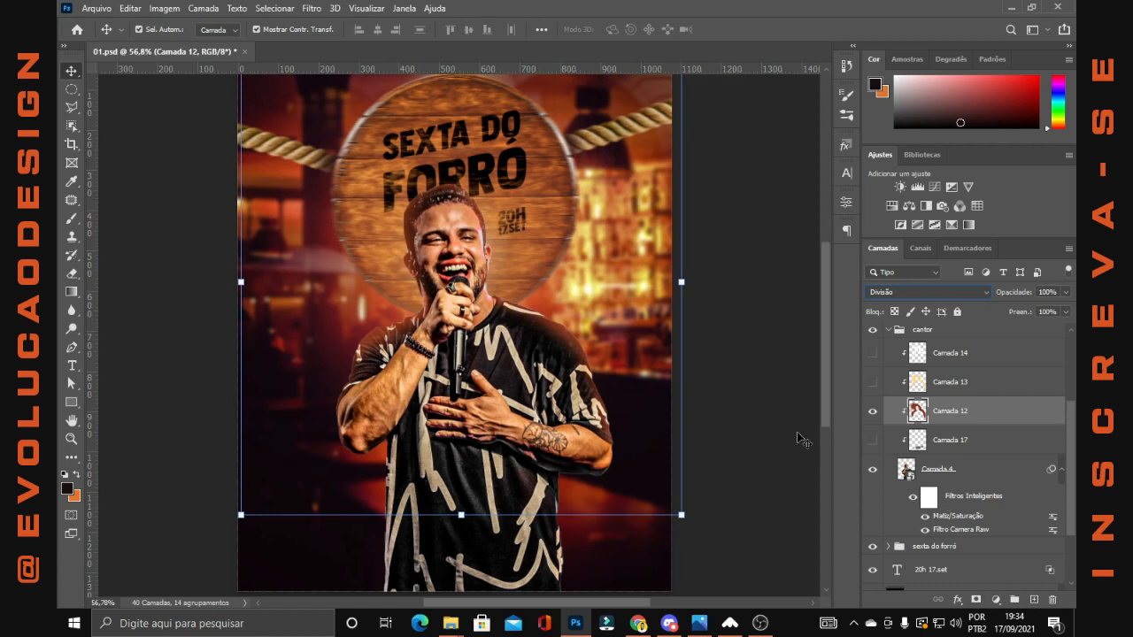
Show and select Camada 13, try the Normal blend mode on it, and undo the blend mode change
click(880, 383)
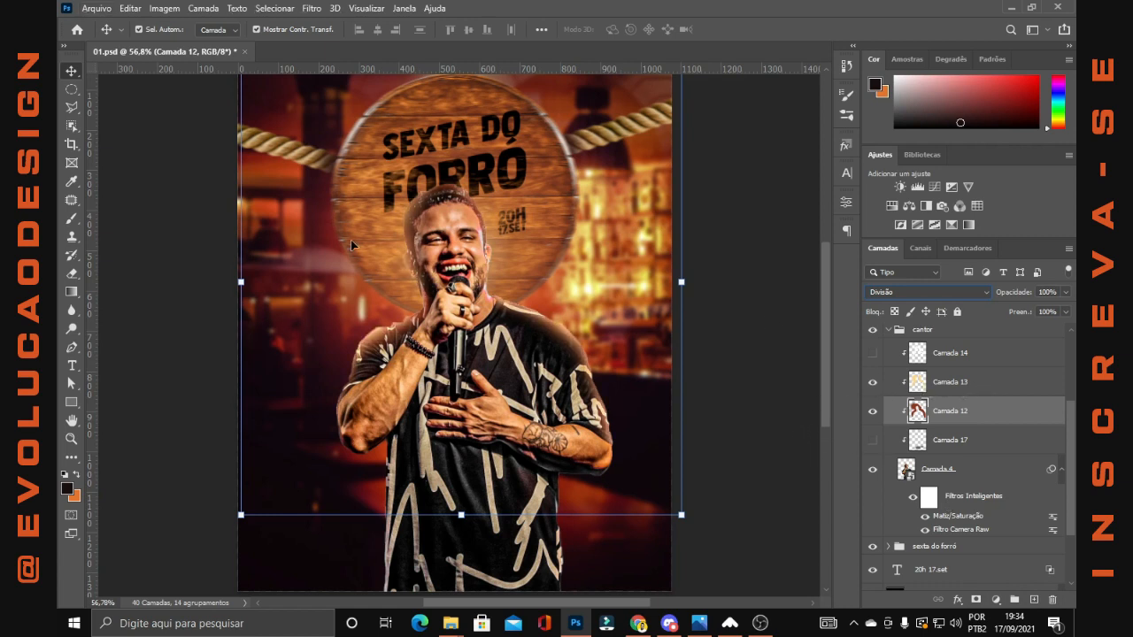
click(950, 382)
click(913, 291)
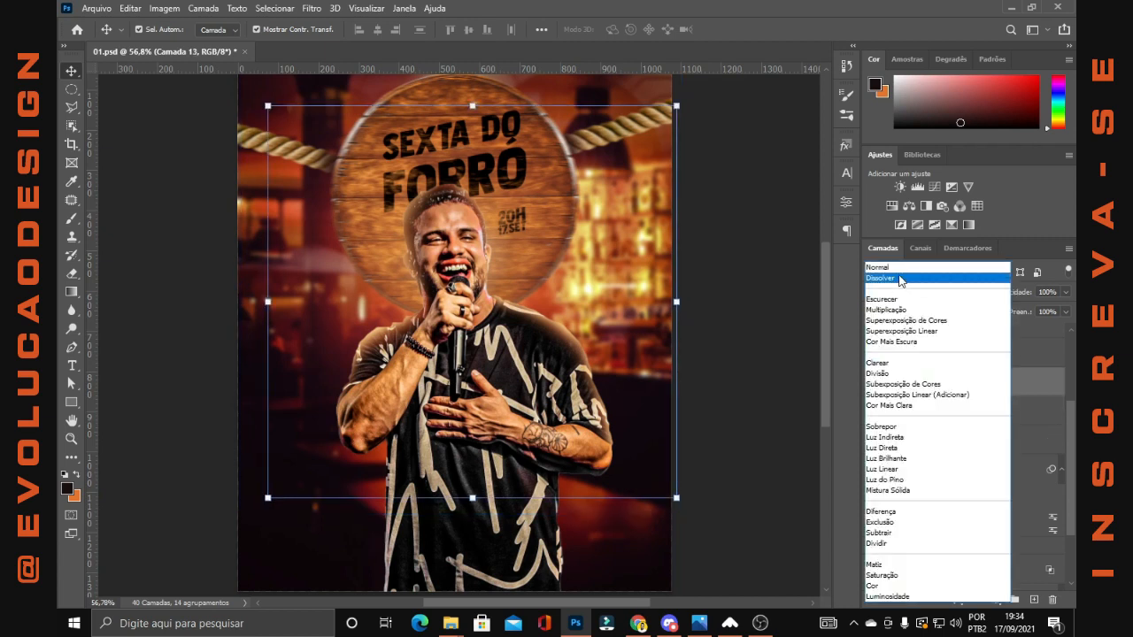
click(892, 264)
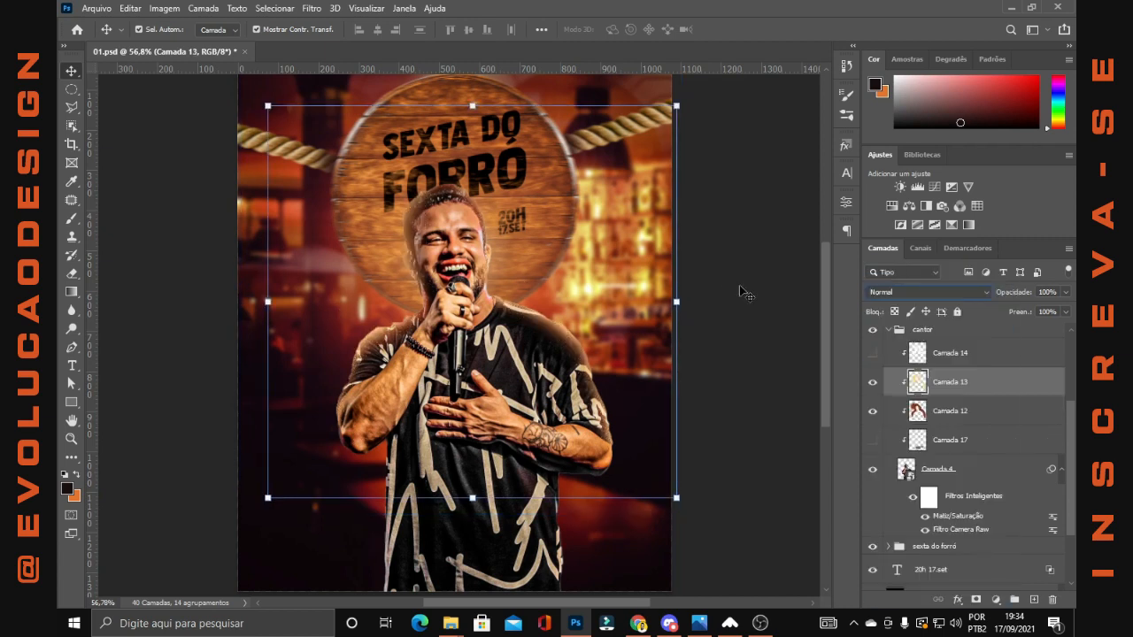
key(ctrl+z)
Show Camada 14 in the cantor group and select it to check its blend mode
drag(949, 382, 959, 366)
click(873, 353)
click(927, 363)
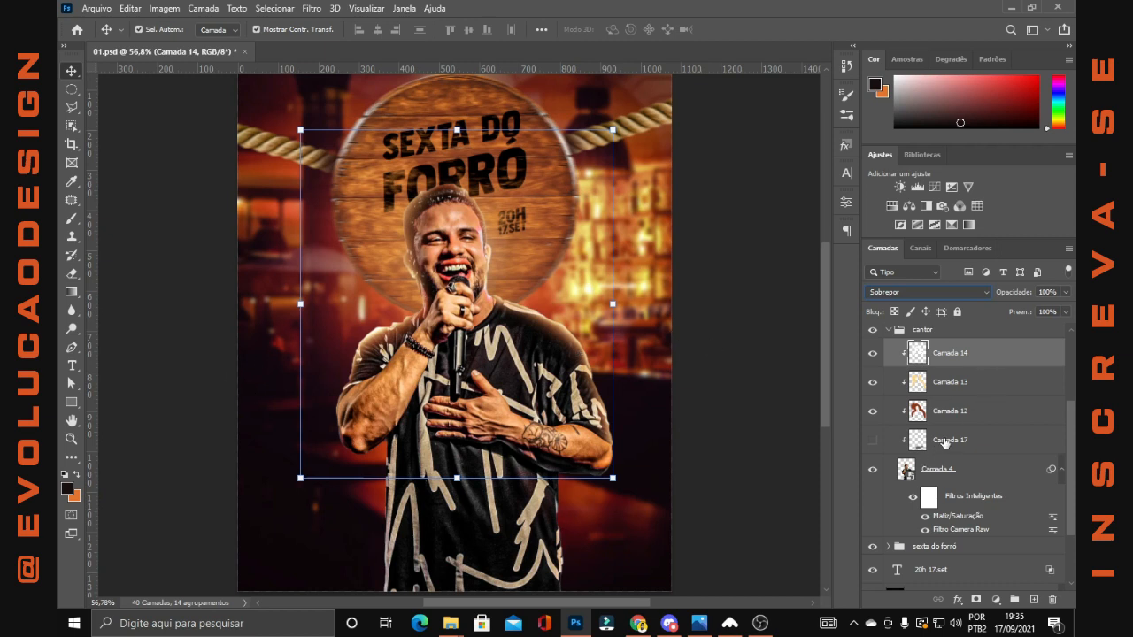
Show the BEBIDAS group and expand it to reveal its bottle and ice layers
scroll(916, 447, down, 2)
scroll(915, 445, up, 2)
scroll(923, 464, up, 2)
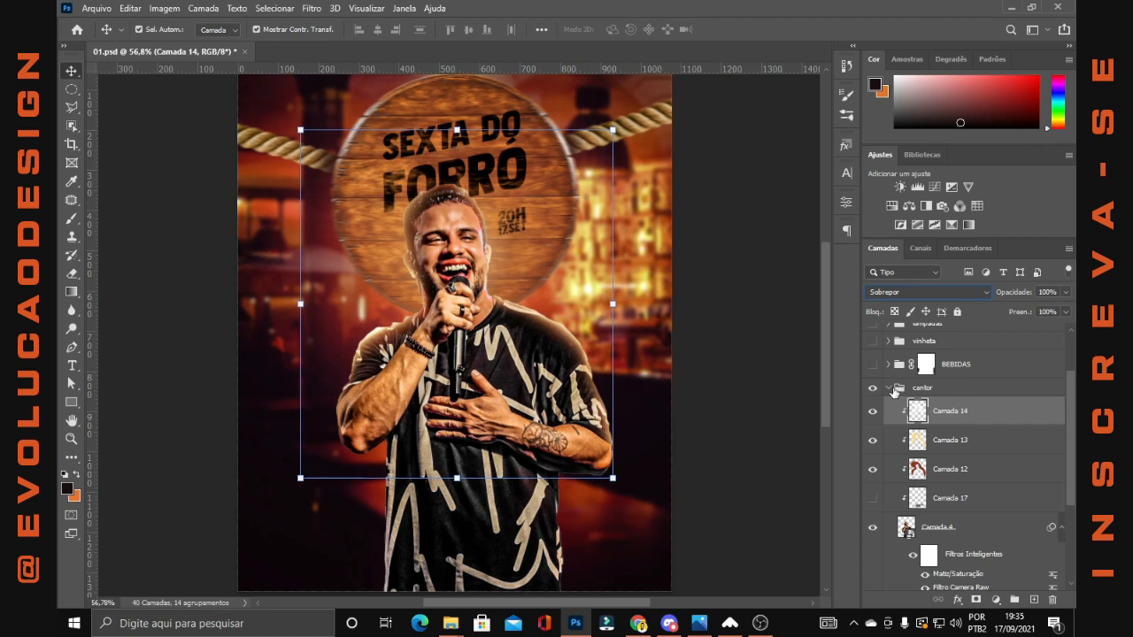
click(874, 364)
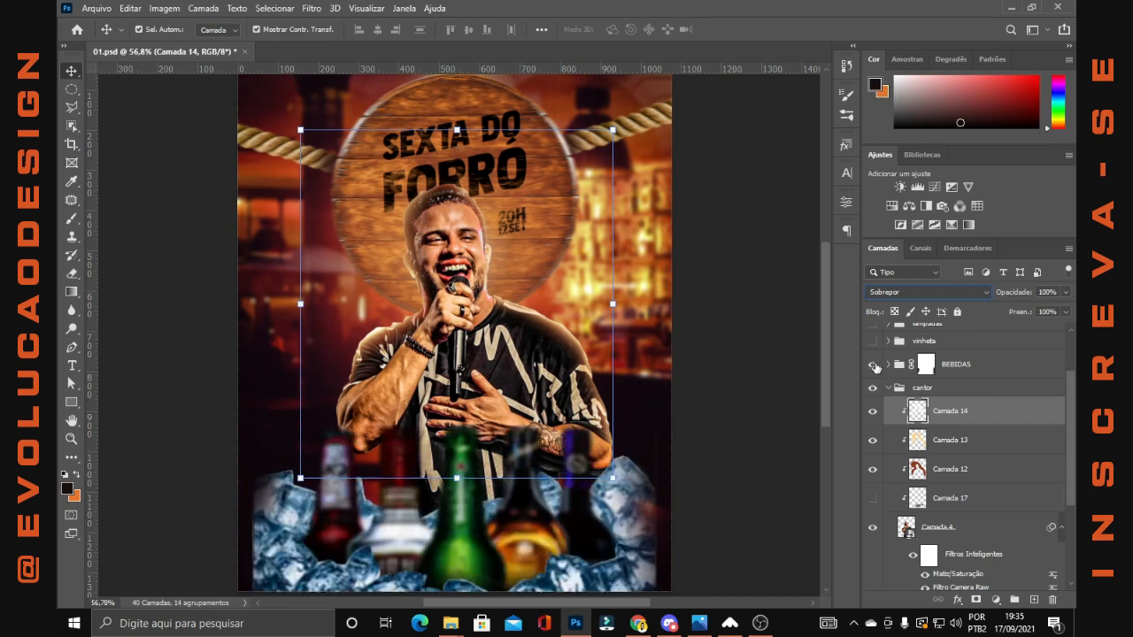
click(674, 453)
scroll(645, 483, down, 3)
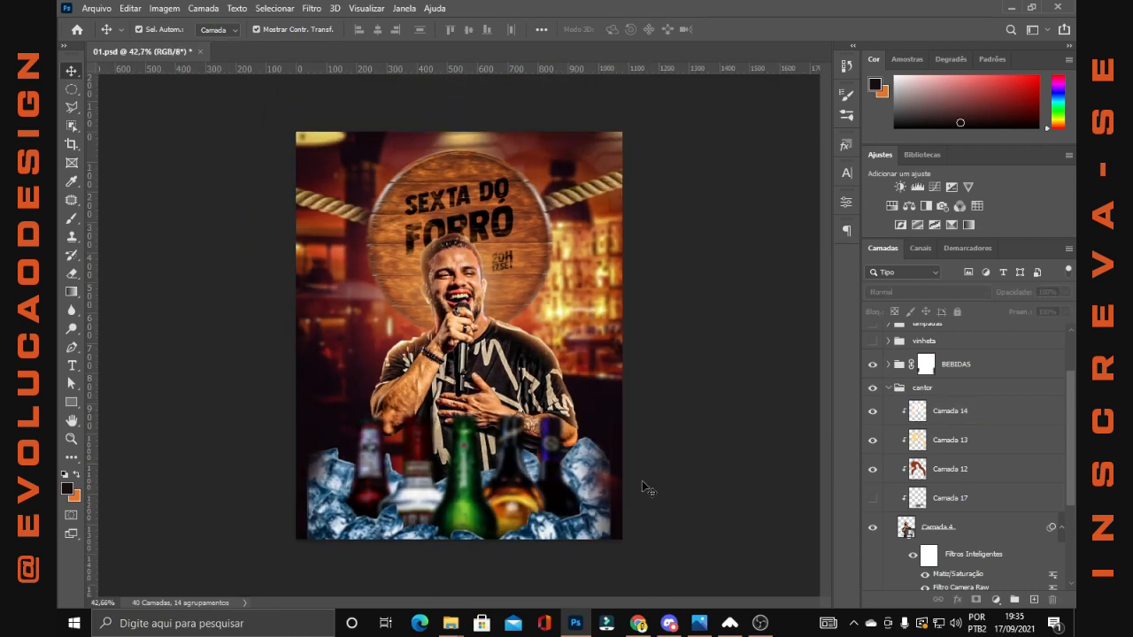
scroll(474, 513, up, 2)
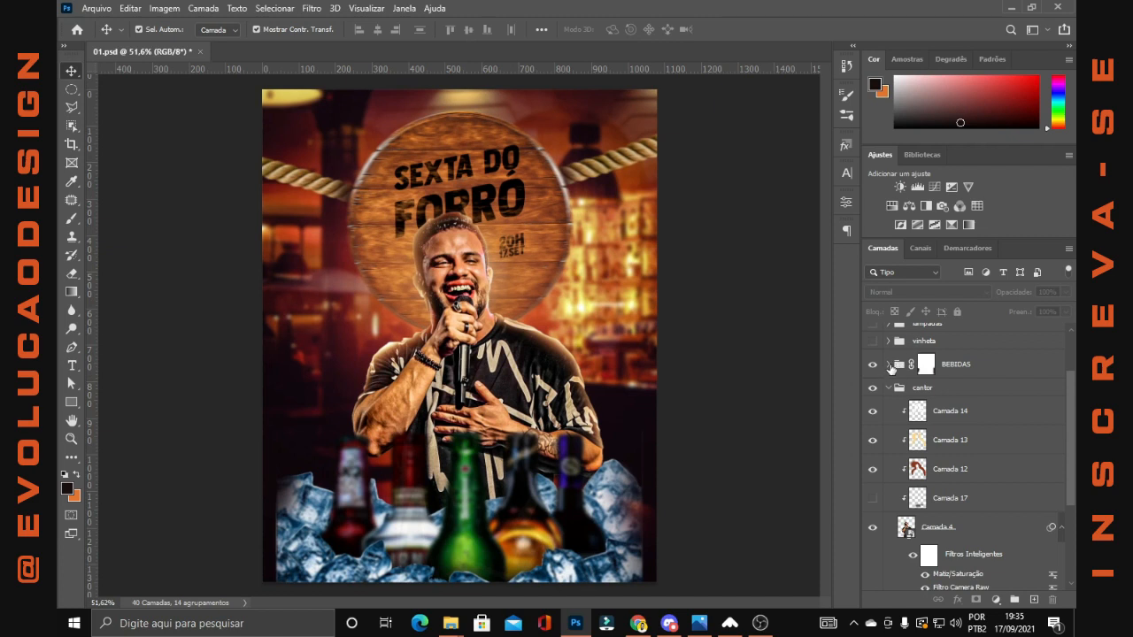
click(889, 364)
scroll(923, 423, down, 4)
scroll(924, 422, up, 1)
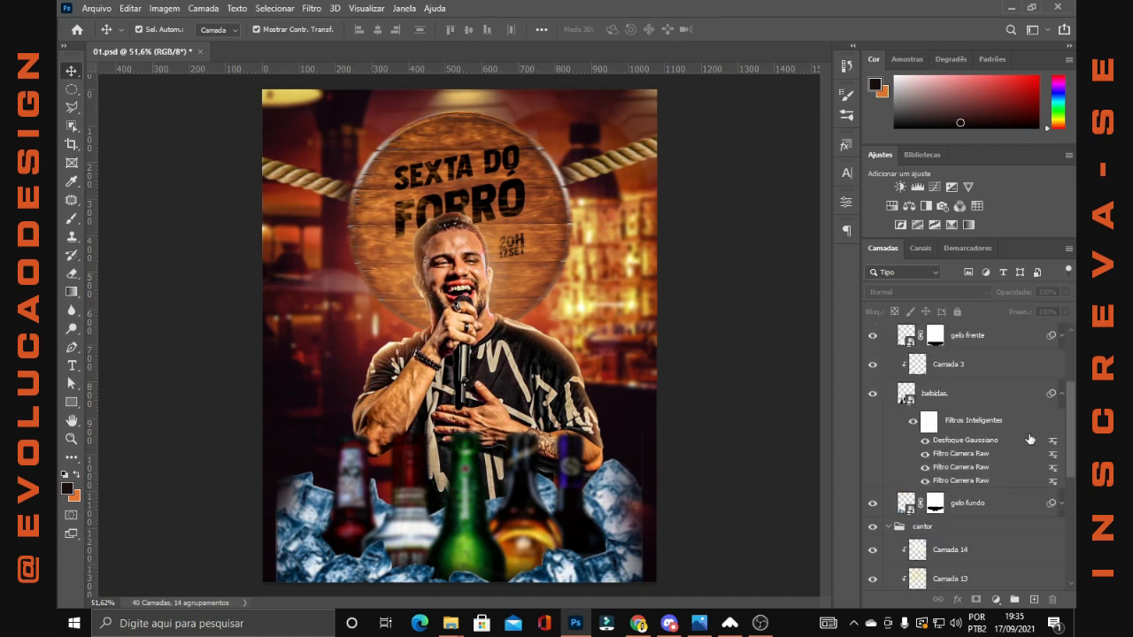
Collapse the bebidas layer's smart filters and hide gelo fundo, gelo frente and Camada 3, leaving the bebidas layer selected
click(1061, 393)
click(979, 416)
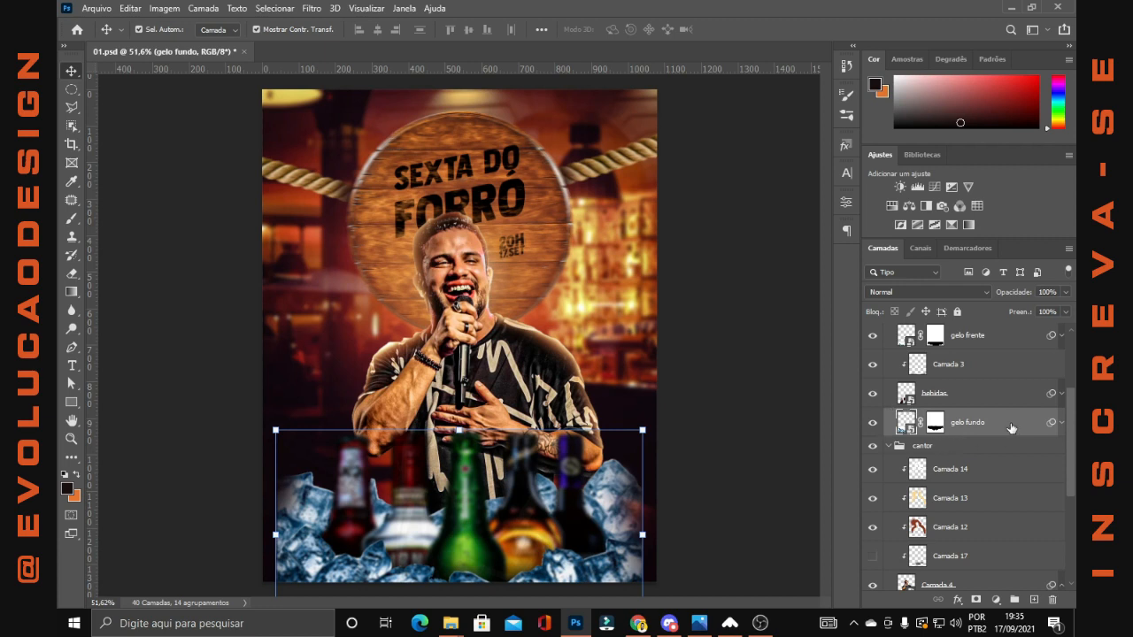
click(873, 425)
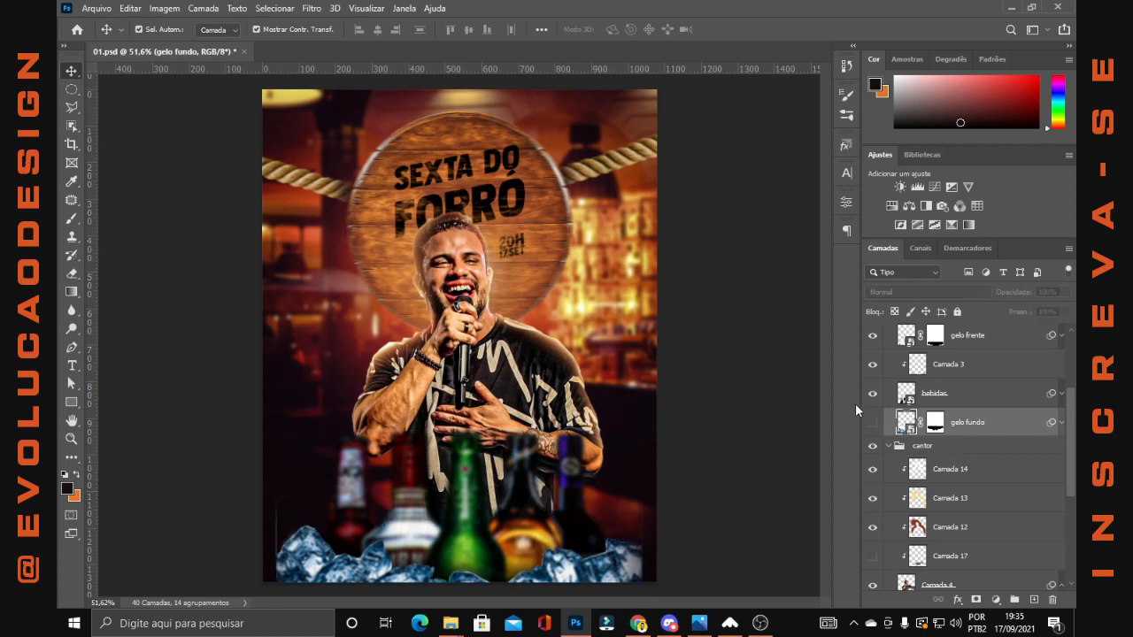
scroll(876, 416, up, 2)
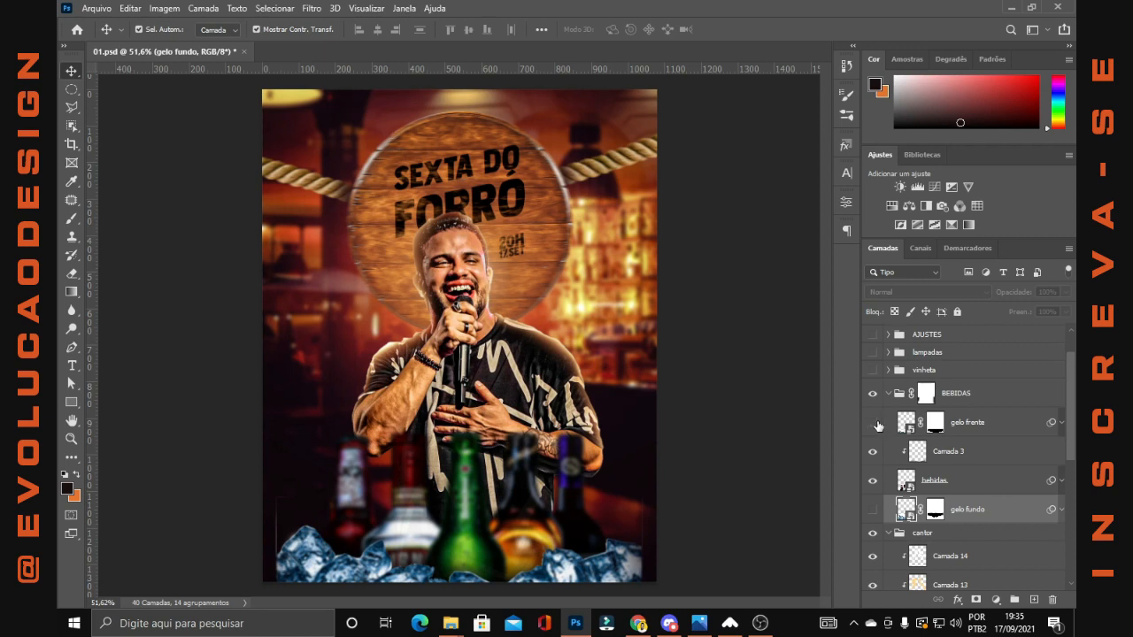
click(874, 423)
click(962, 494)
scroll(963, 494, down, 2)
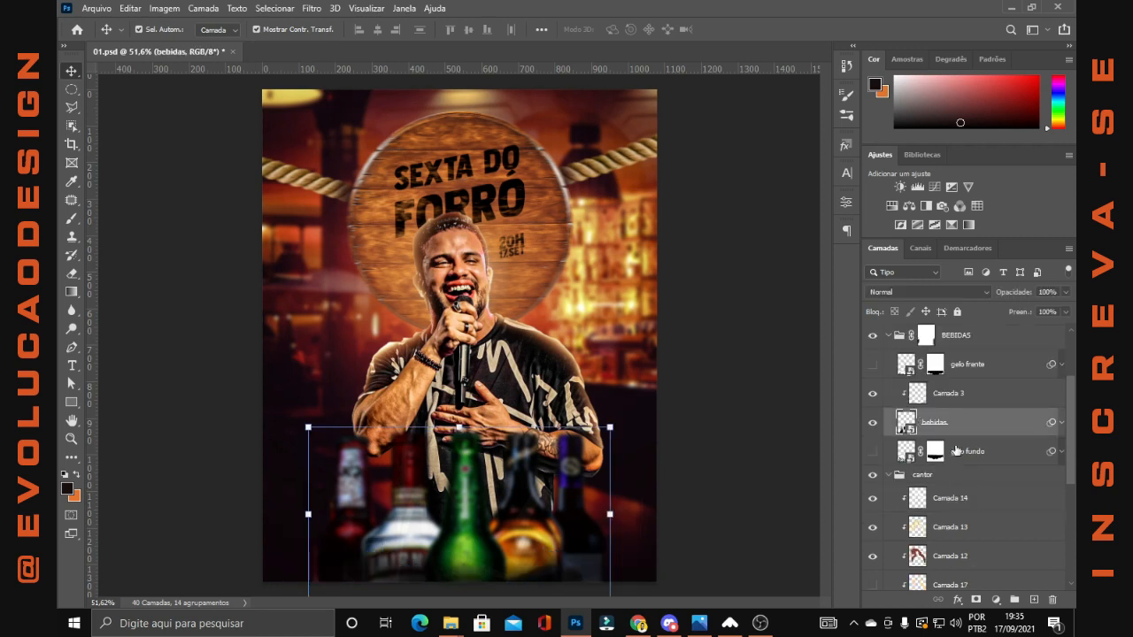
click(873, 395)
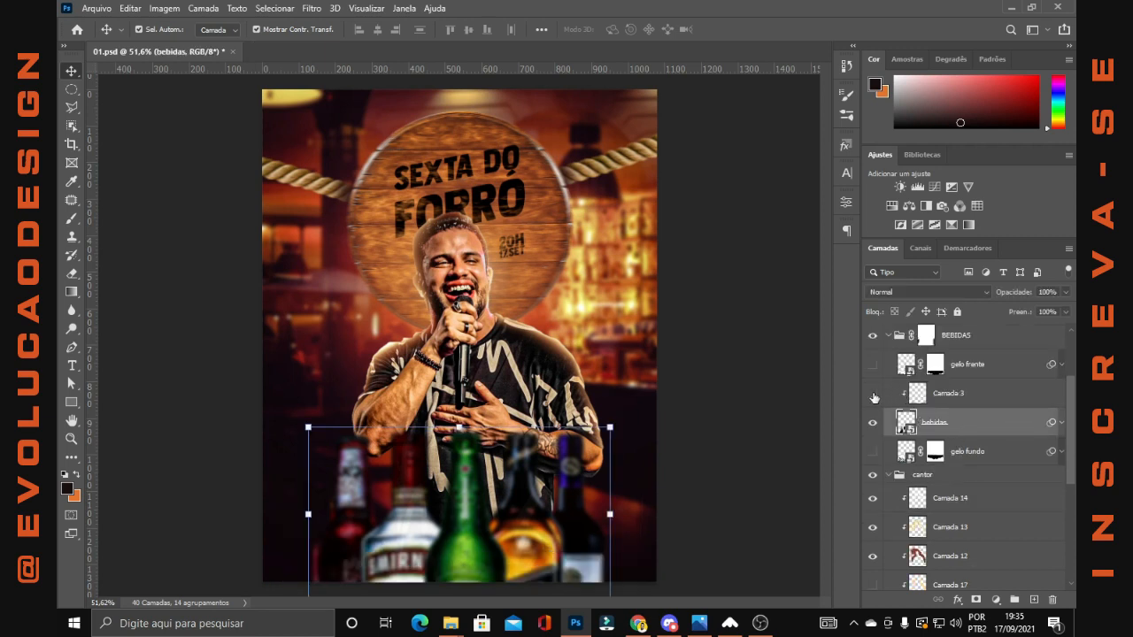
Expand the bebidas layer's smart filters and compare the bottles with all of the filters off and on
click(1062, 423)
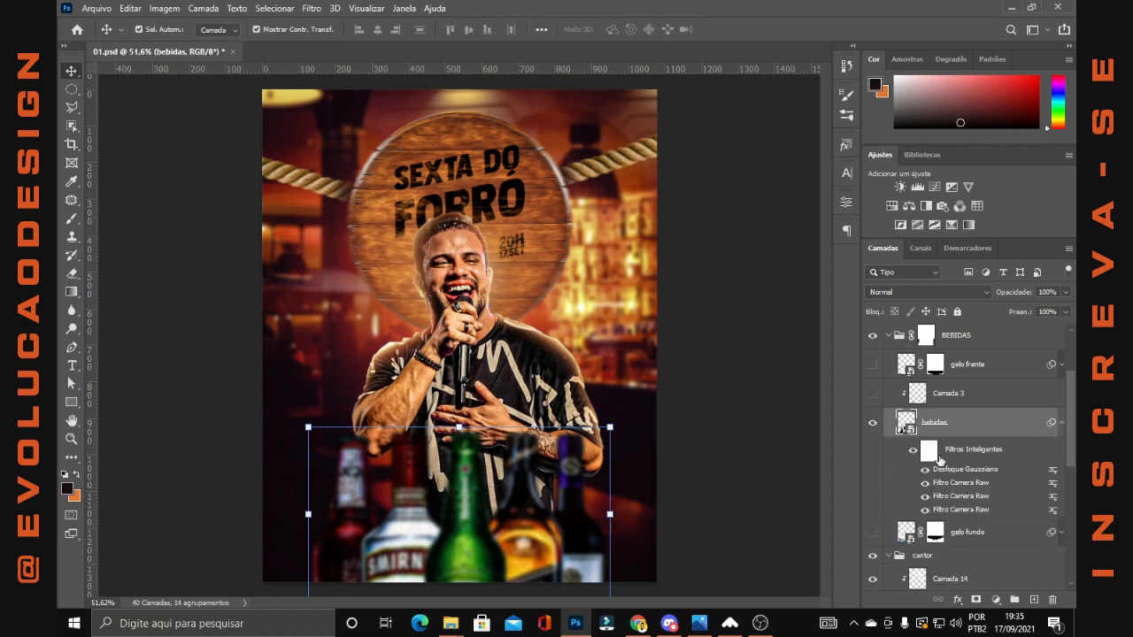
click(913, 450)
scroll(752, 456, down, 2)
scroll(438, 504, up, 5)
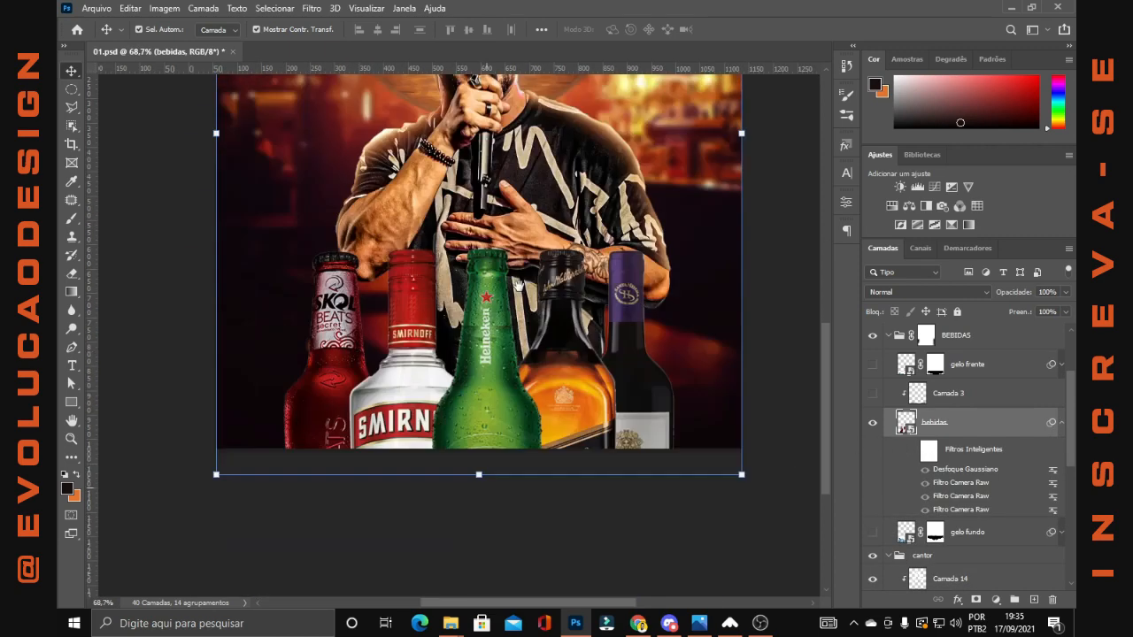
drag(520, 285, 522, 286)
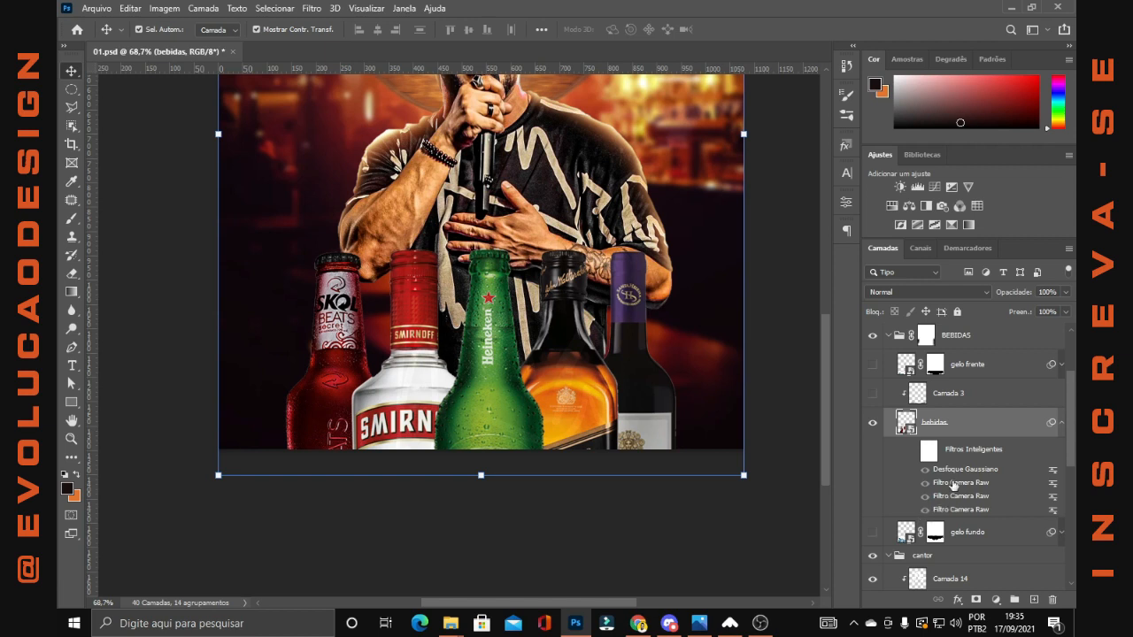
click(914, 450)
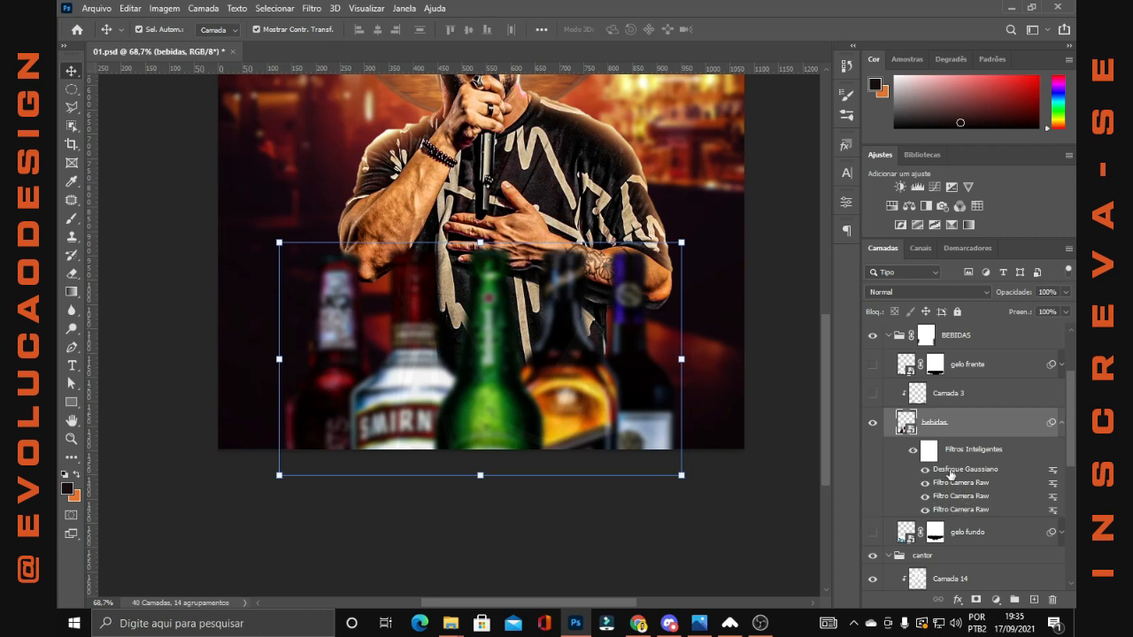
Switch off the three Filtro Camera Raw filters on bebidas one by one to compare their effect, then restore them
click(926, 510)
click(926, 496)
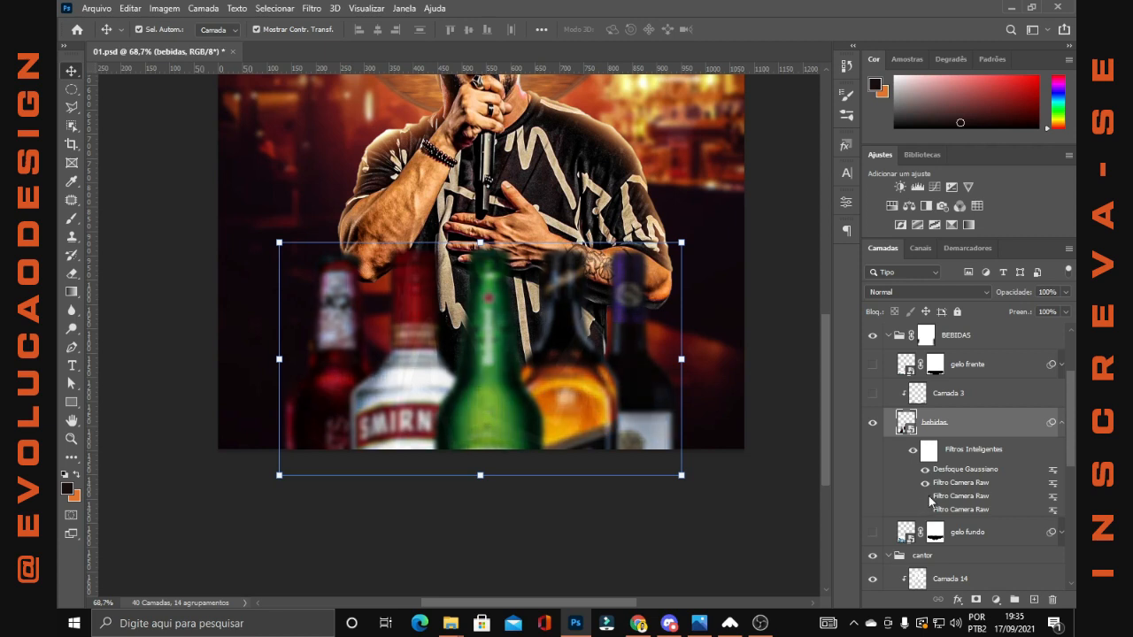
click(926, 484)
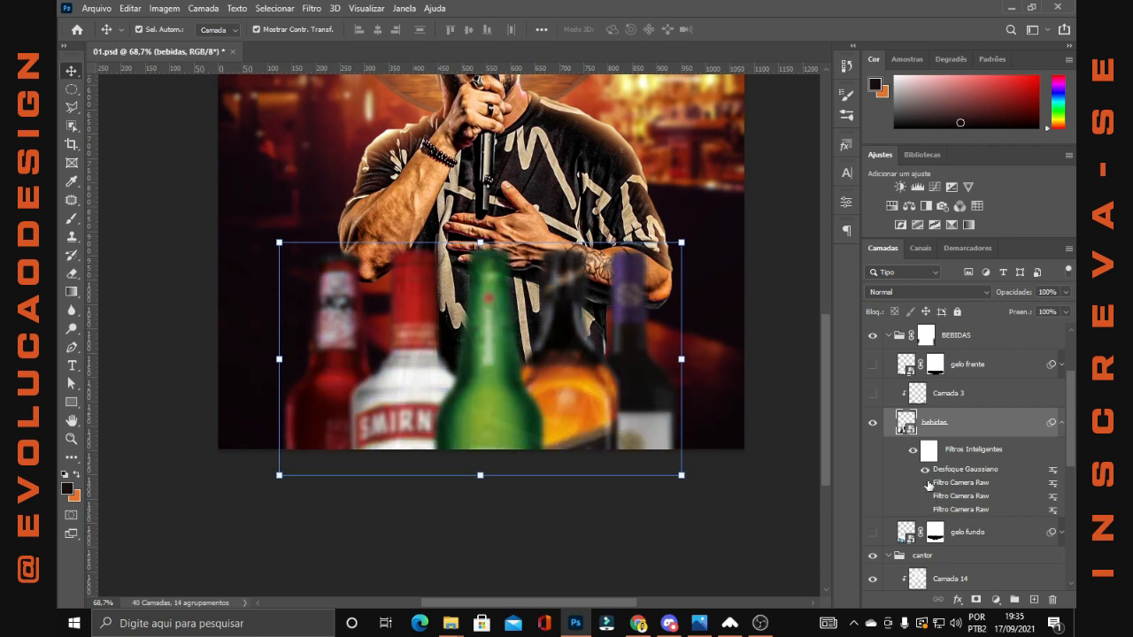
click(927, 483)
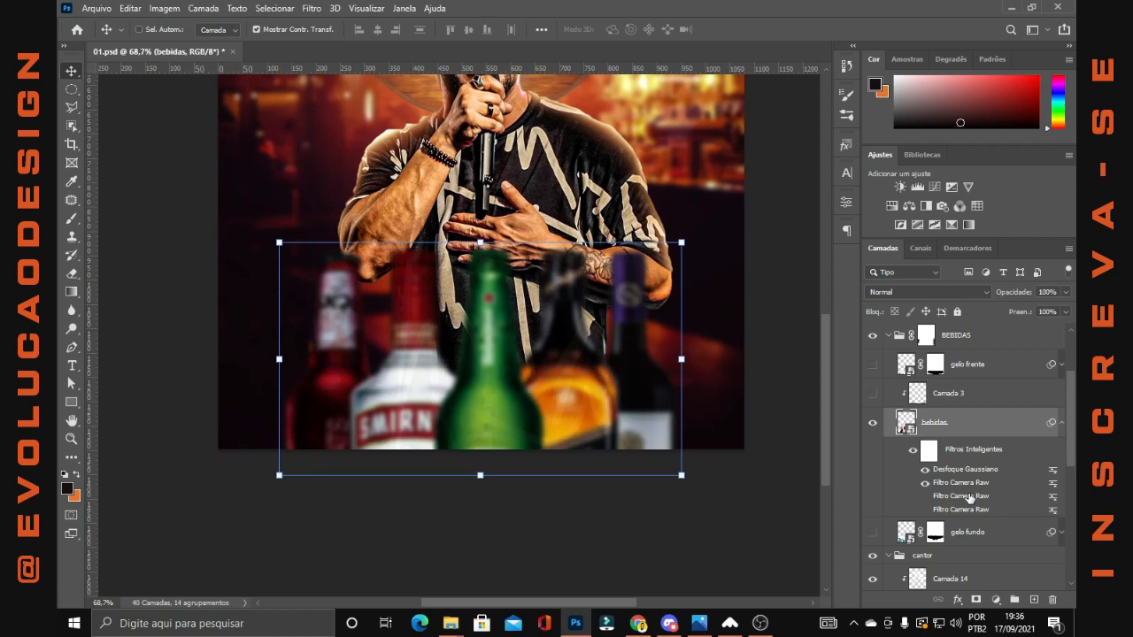
key(ctrl+z)
key(ctrl+z)
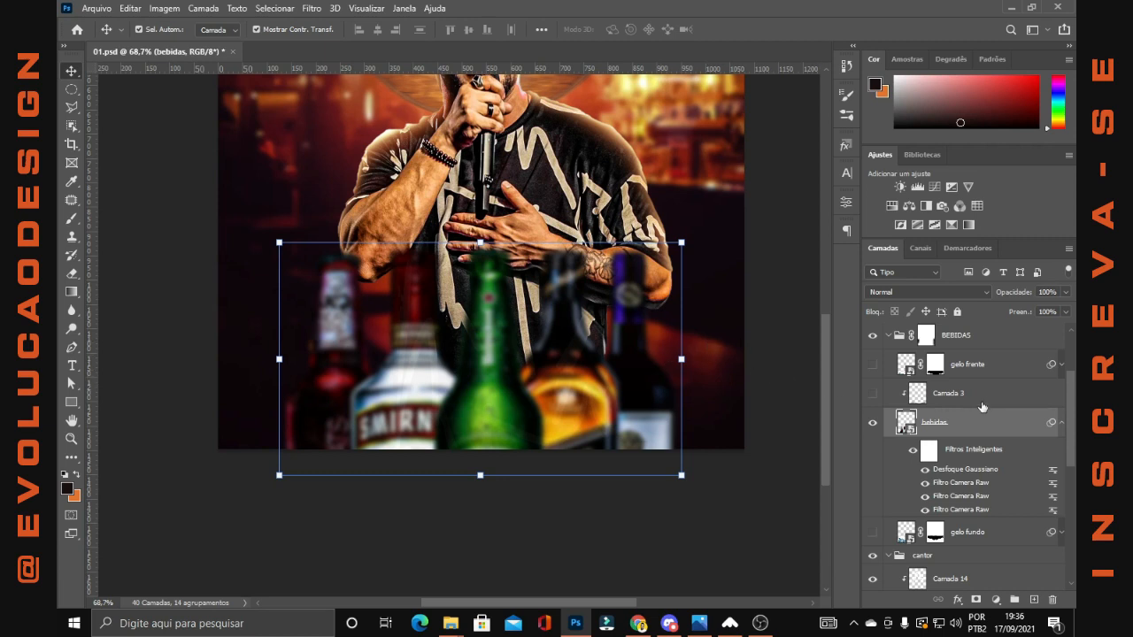
Show Camada 3 and gelo frente in the BEBIDAS group, and expand gelo frente's smart filters
click(873, 394)
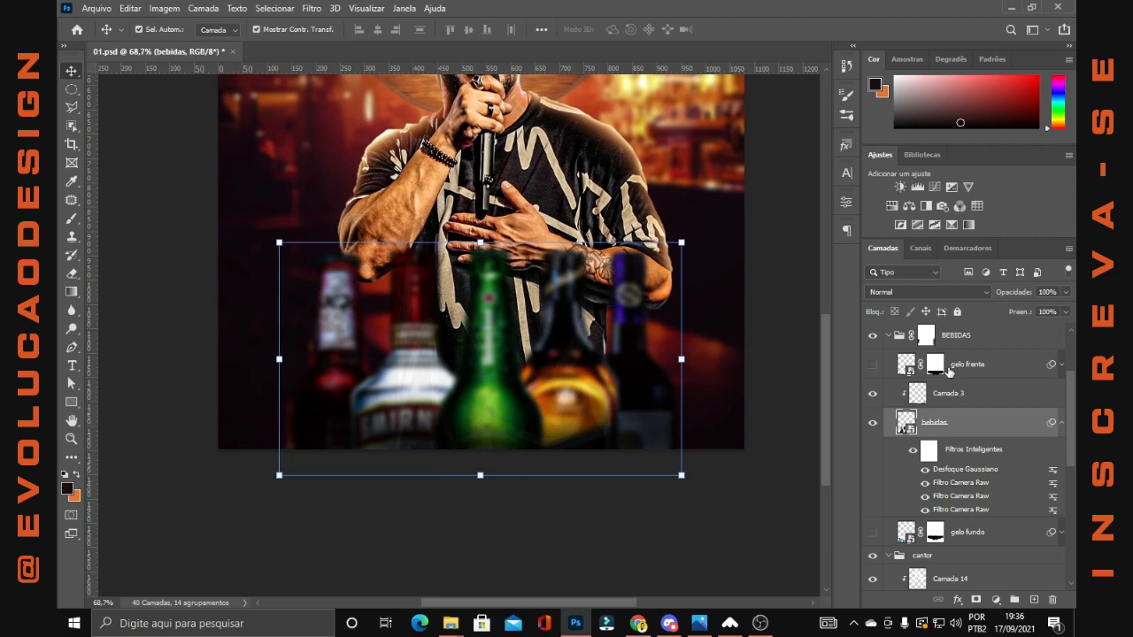
click(875, 366)
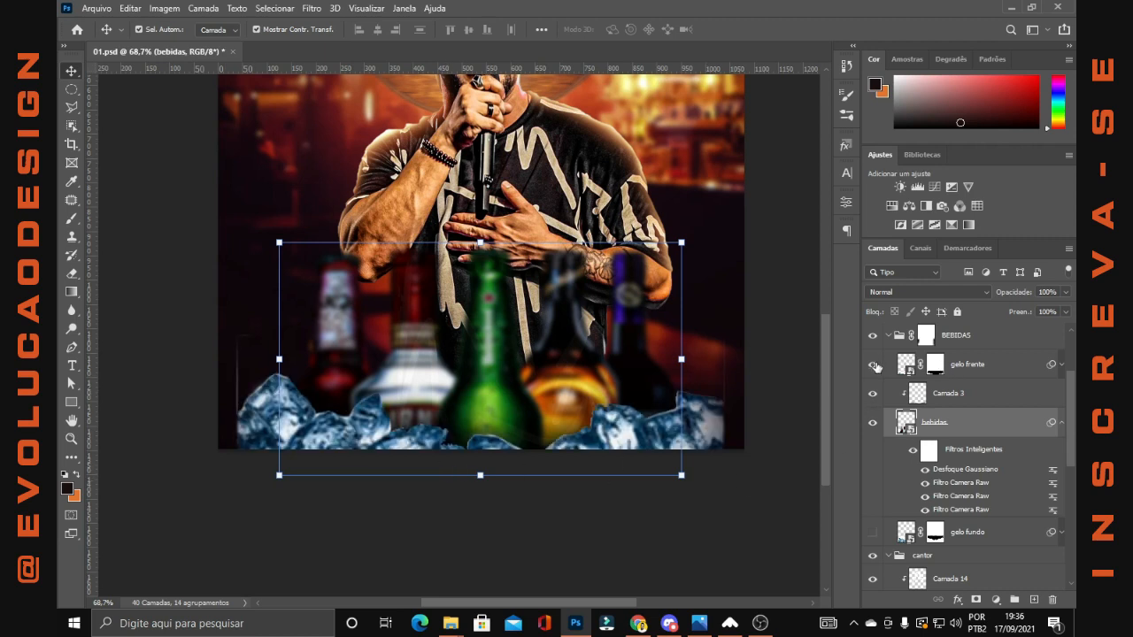
click(1062, 364)
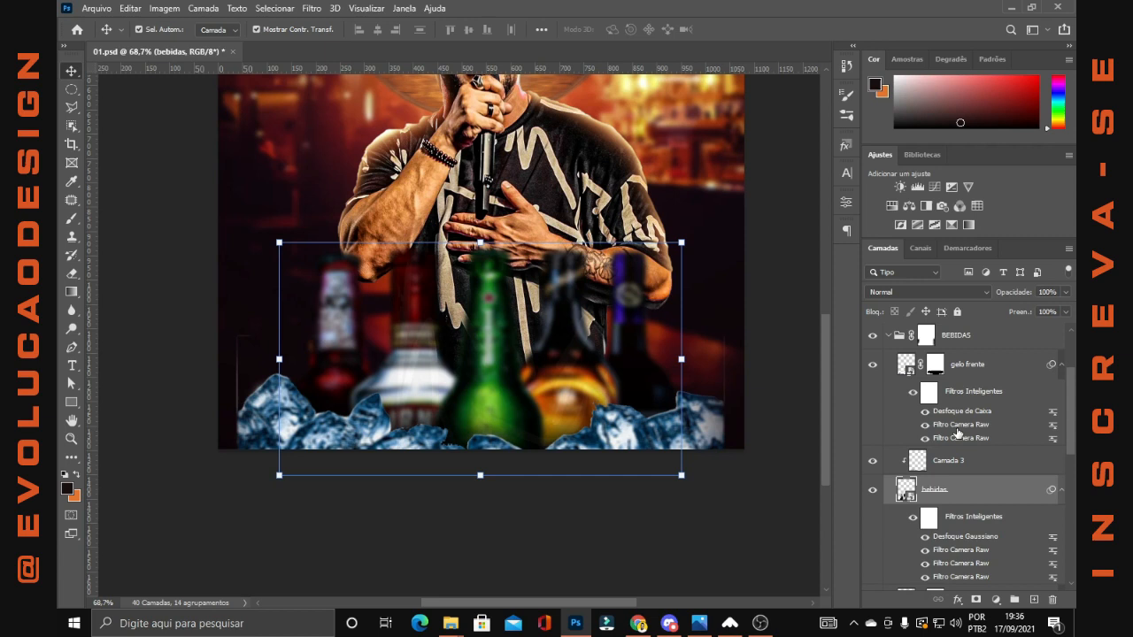
Compare gelo frente with all smart filters off and on, and then with each Filtro Camera Raw and Desfoque de Caixa toggled individually
click(910, 392)
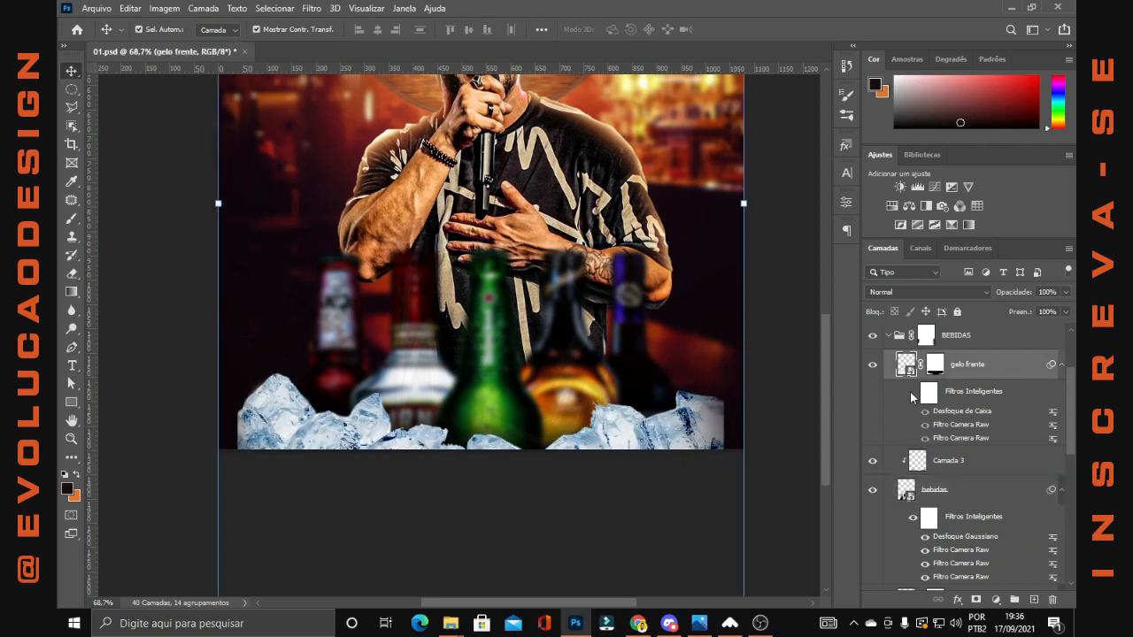
click(912, 392)
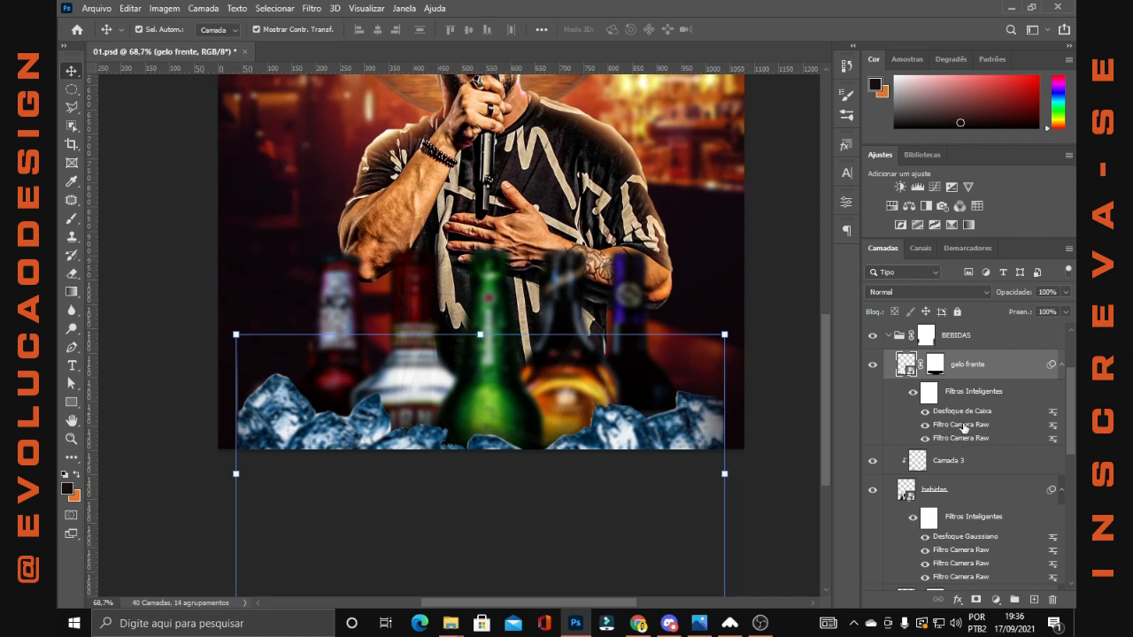
click(925, 425)
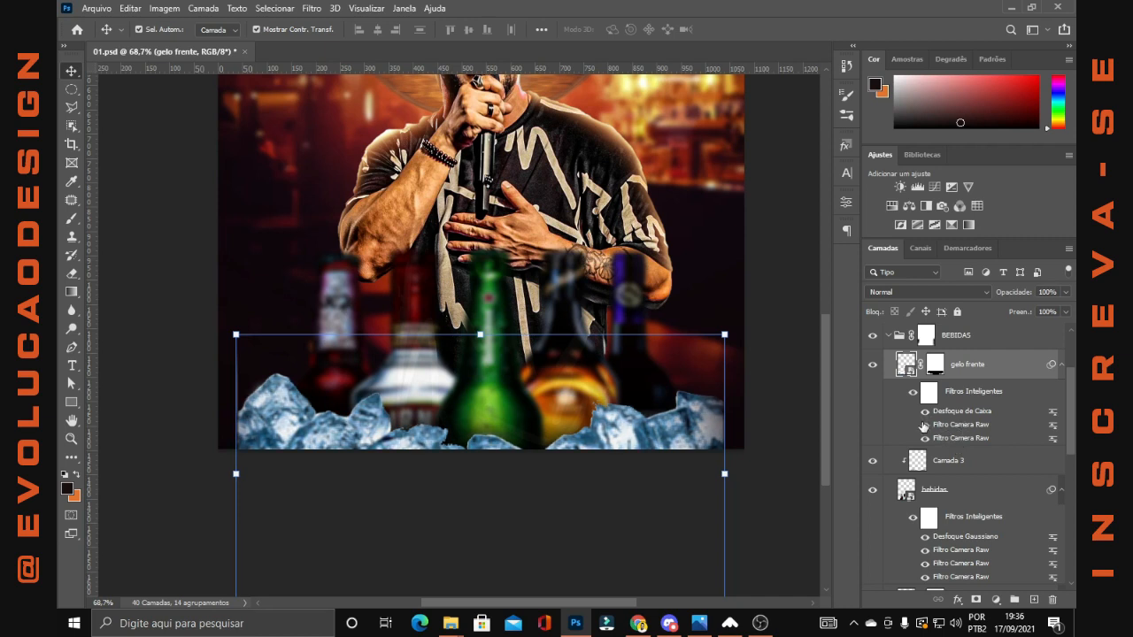
click(925, 425)
click(925, 438)
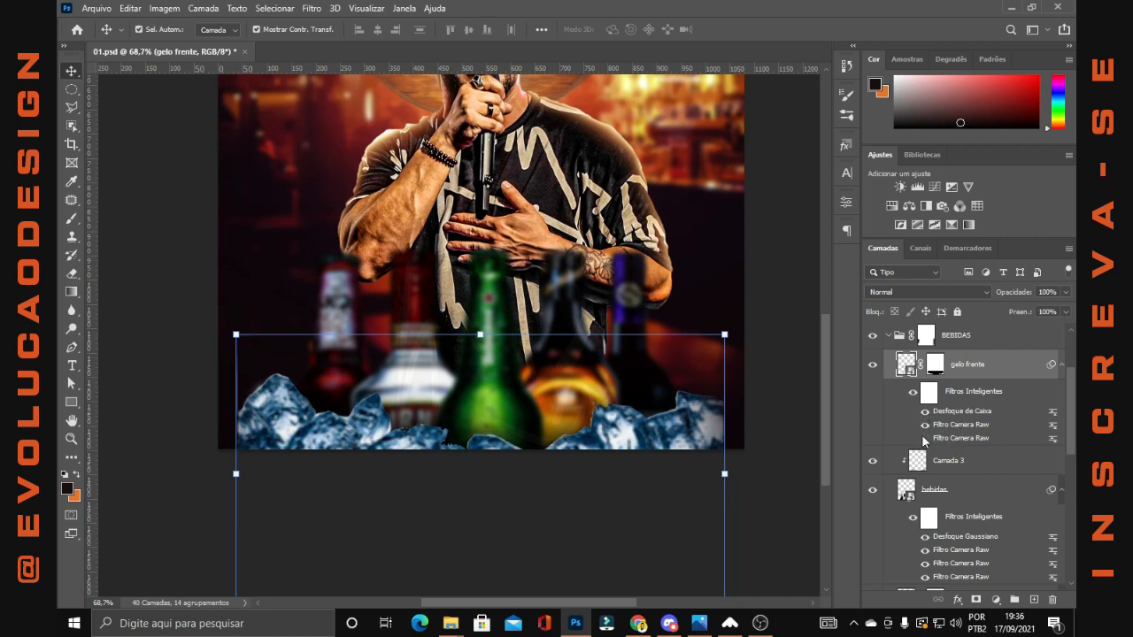
click(926, 420)
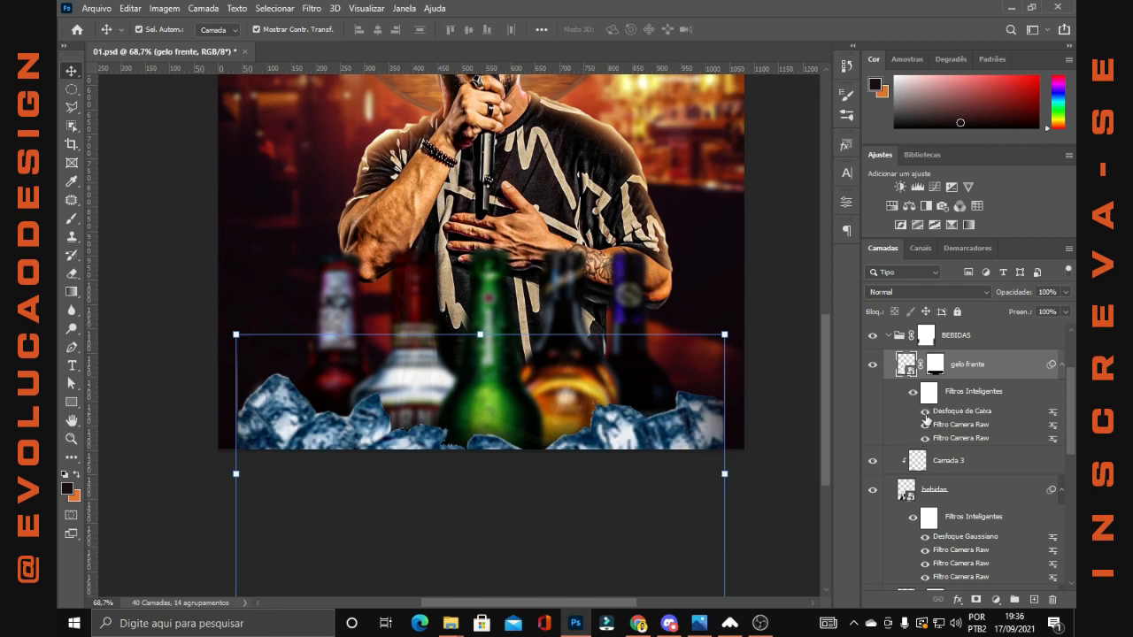
click(925, 412)
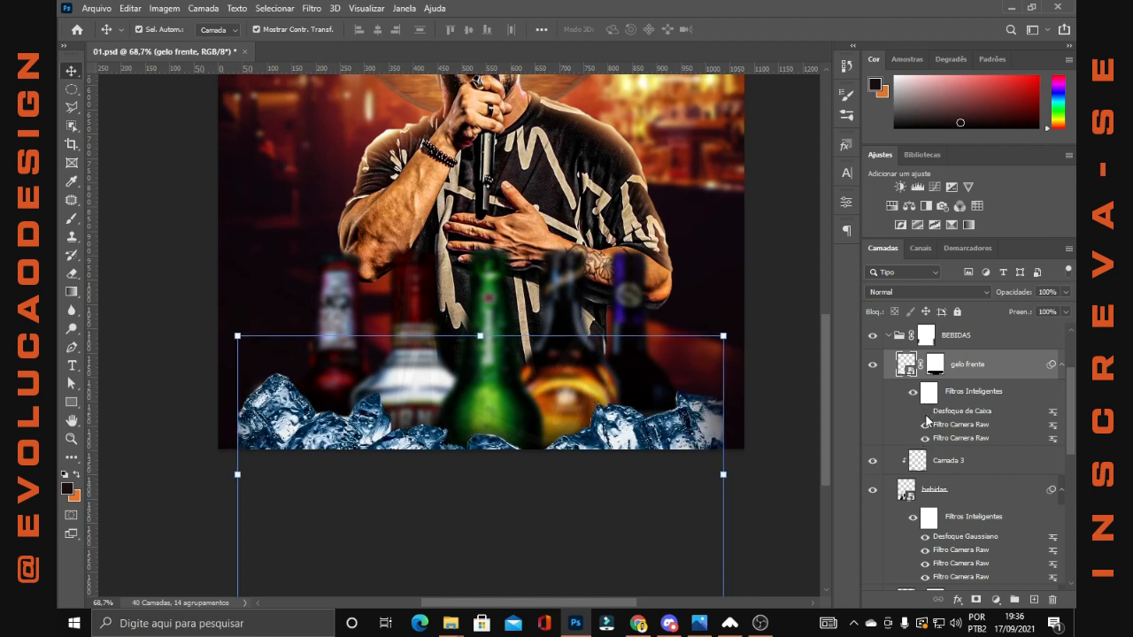
click(925, 412)
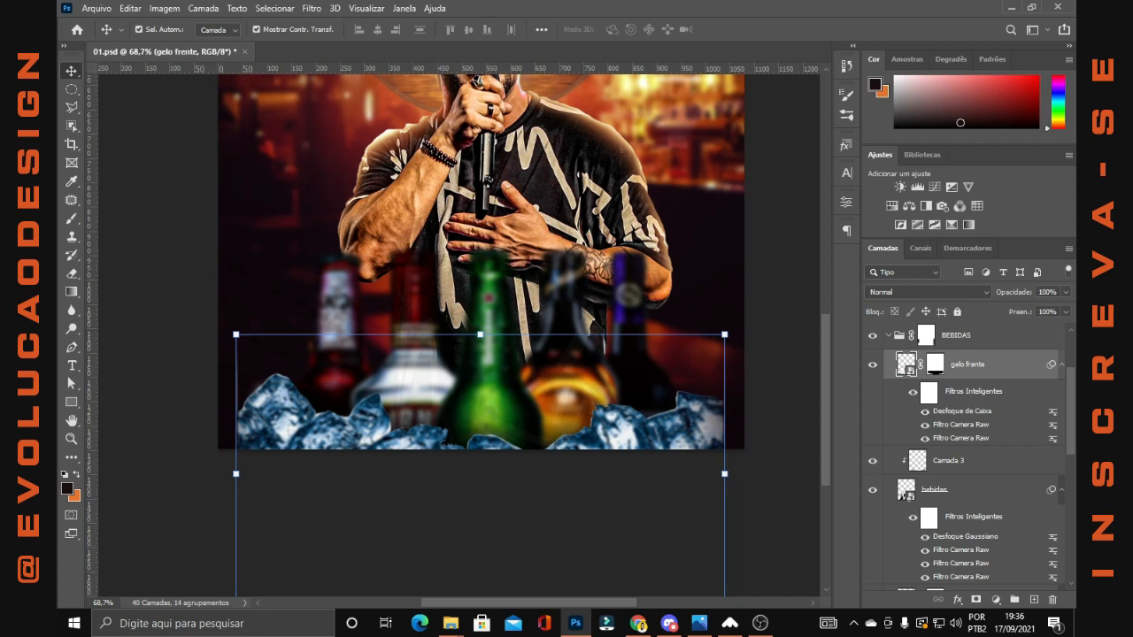
Collapse gelo frente's smart filters and show the gelo fundo layer in the BEBIDAS group
click(1061, 365)
click(971, 424)
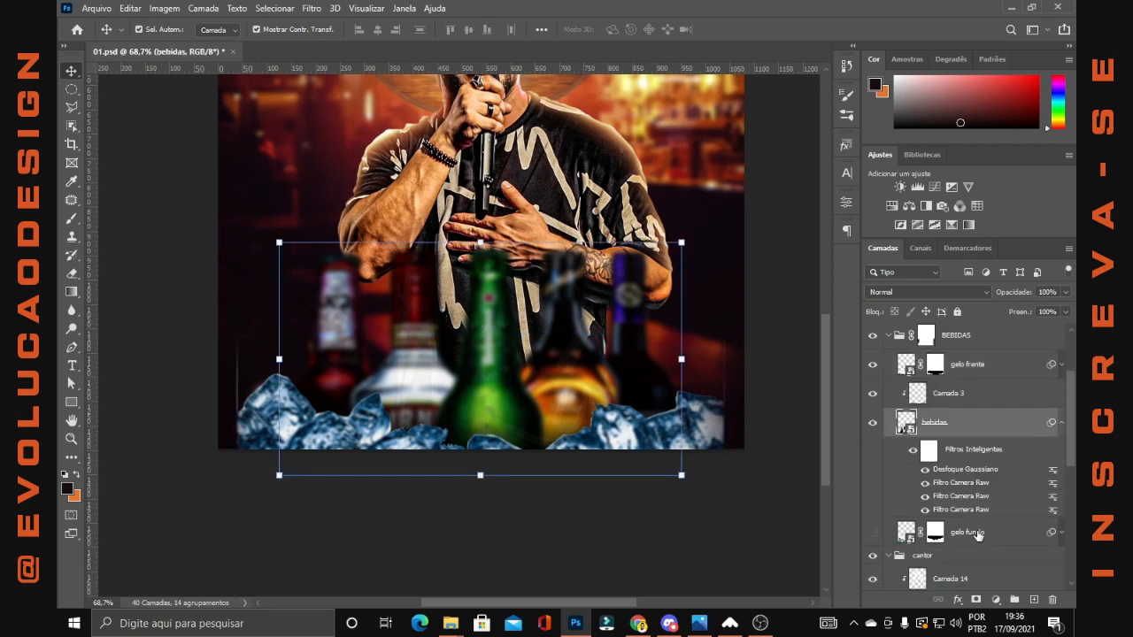
click(977, 535)
click(873, 533)
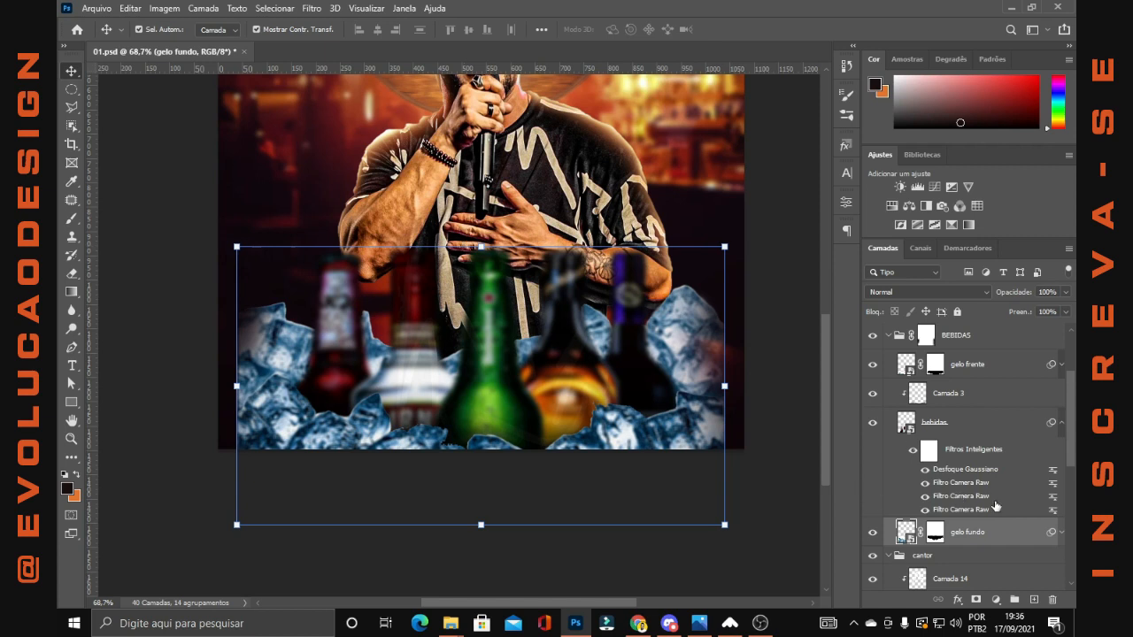
scroll(992, 478, down, 3)
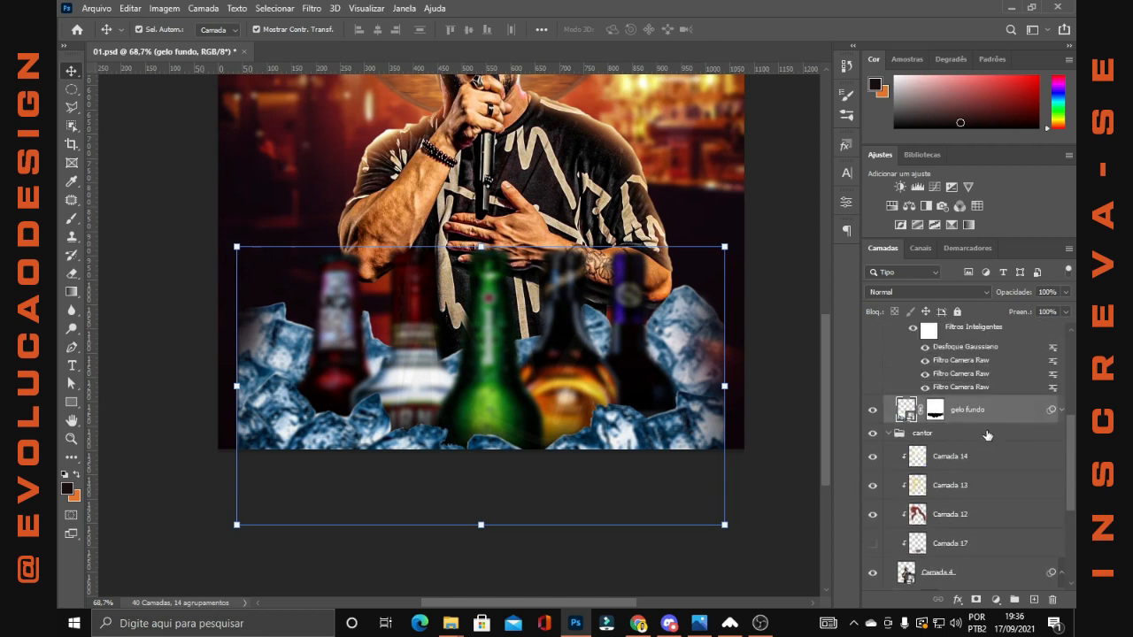
Disable the gelo fundo layer mask to compare the ice with and without it, then restore the mask
click(937, 412)
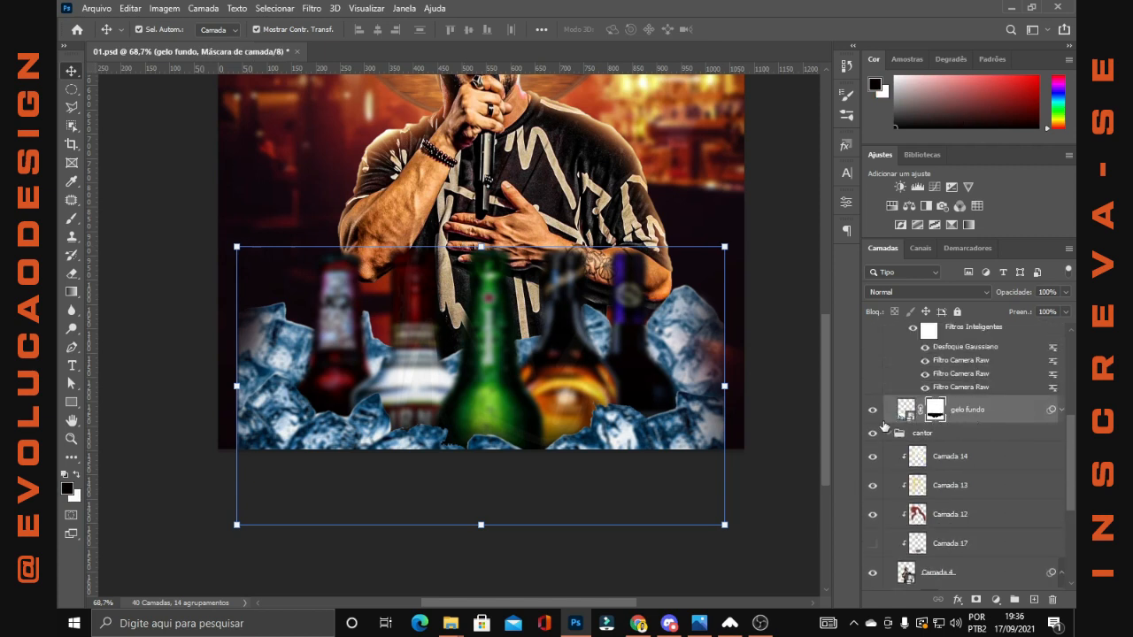
right_click(937, 417)
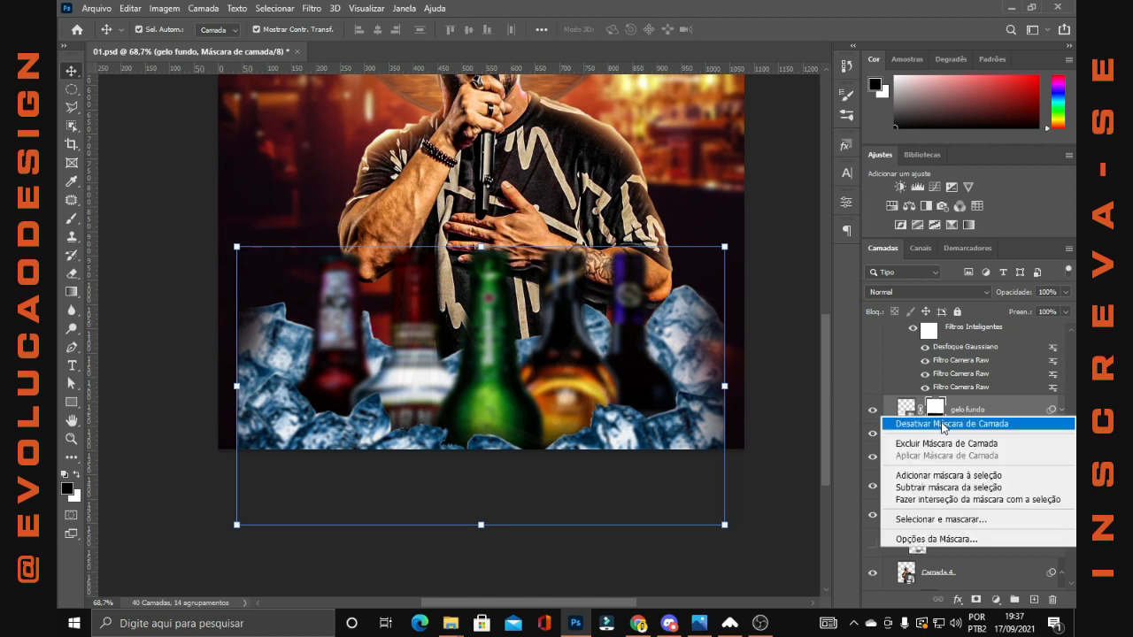
click(942, 423)
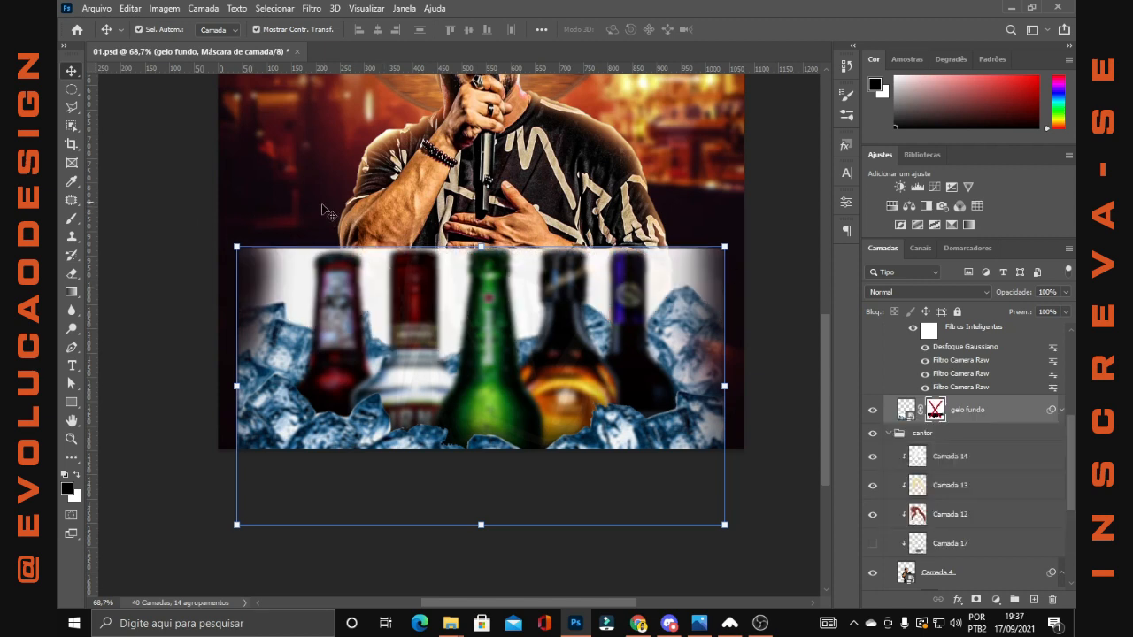
key(ctrl+z)
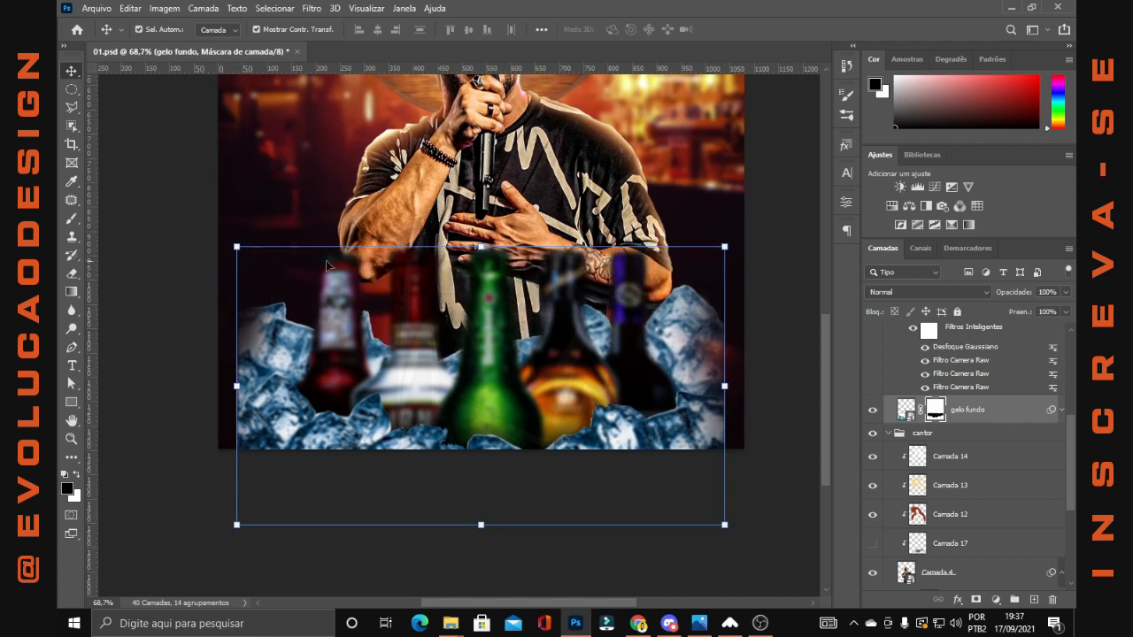
Collapse the bebidas layer's smart filters and the BEBIDAS group
scroll(974, 425, up, 3)
click(1062, 454)
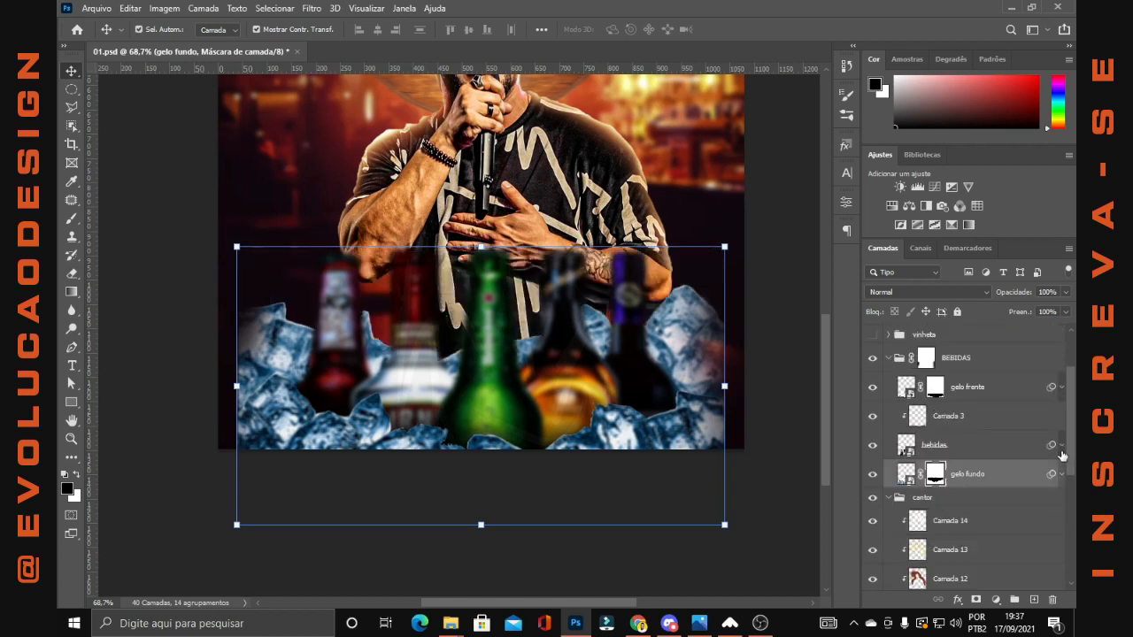
click(892, 359)
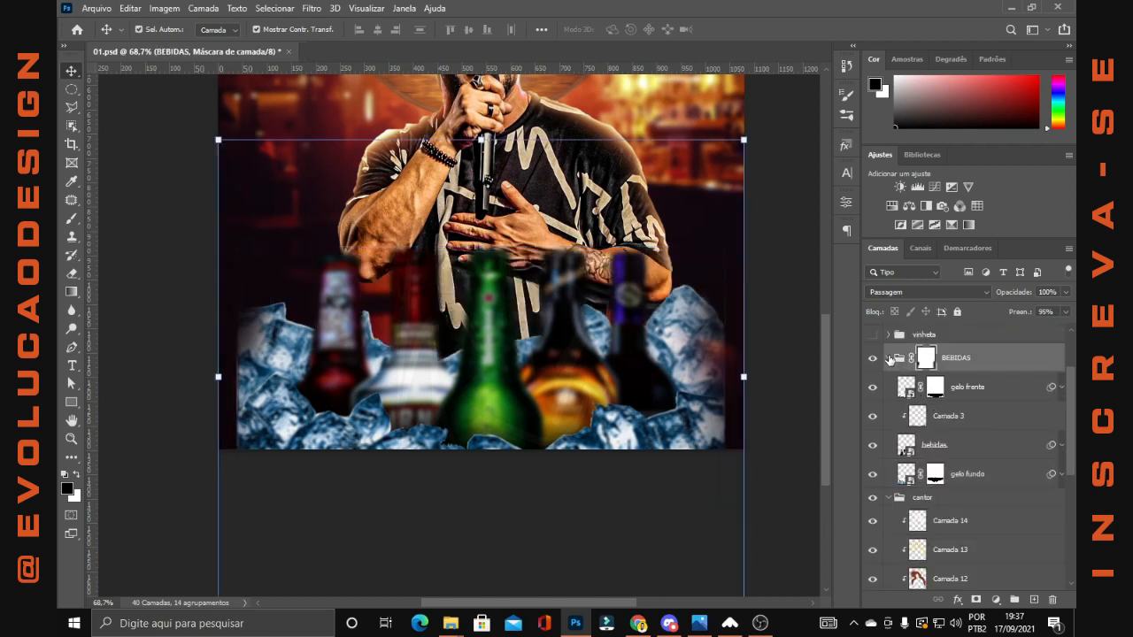
click(891, 358)
Show the vinheta group and examine how it darkens the lower part of the flyer
scroll(892, 372, up, 2)
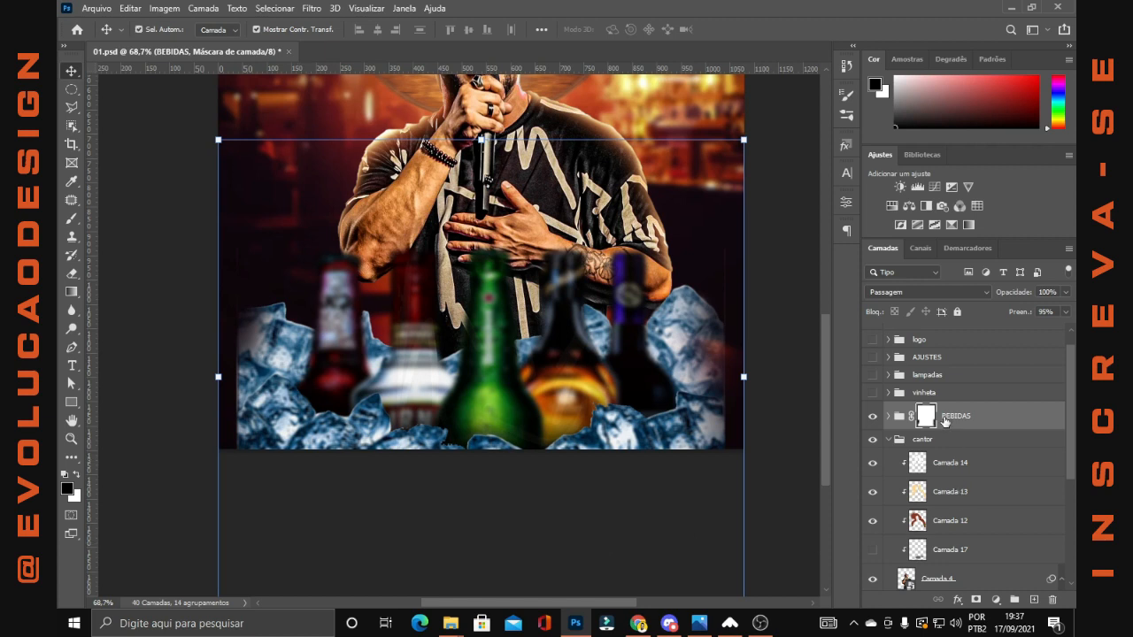
click(874, 395)
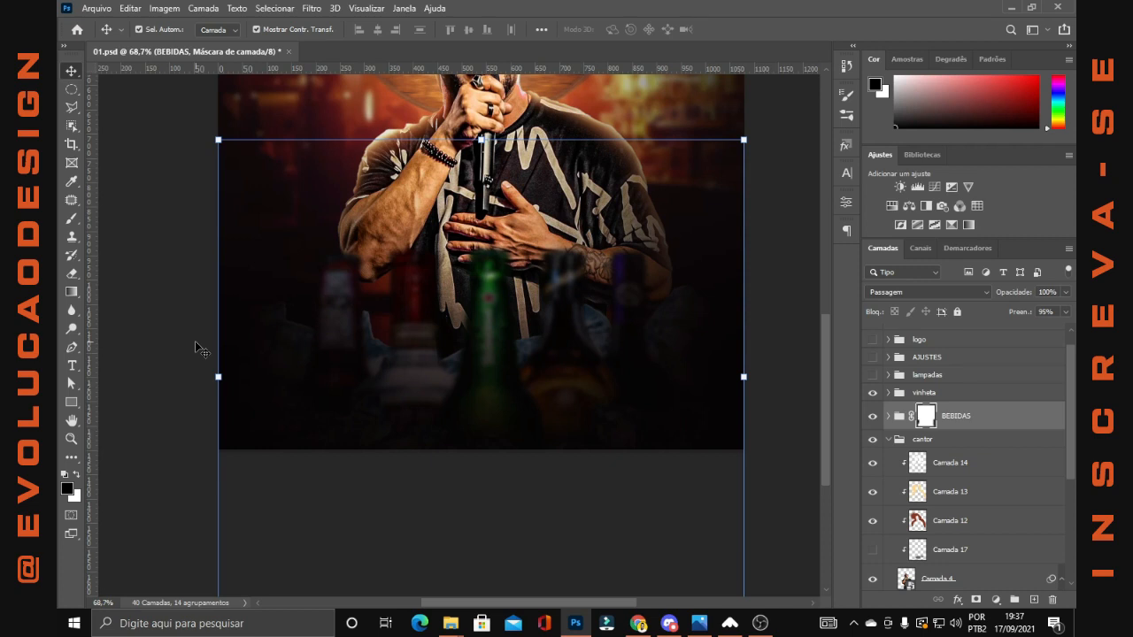
scroll(845, 429, down, 5)
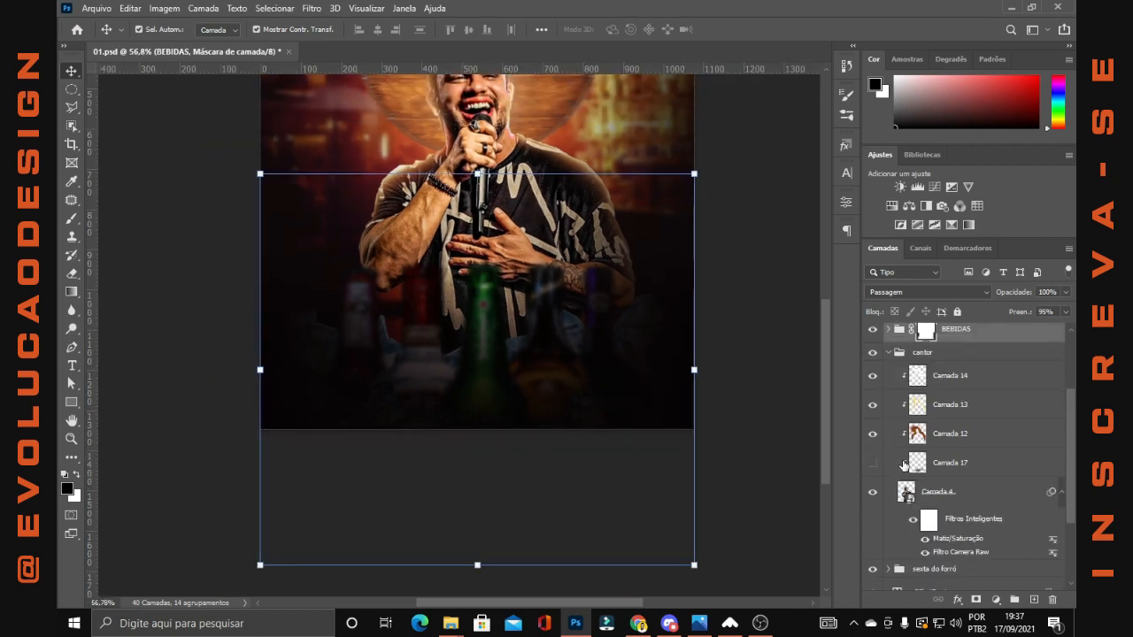
scroll(473, 344, up, 3)
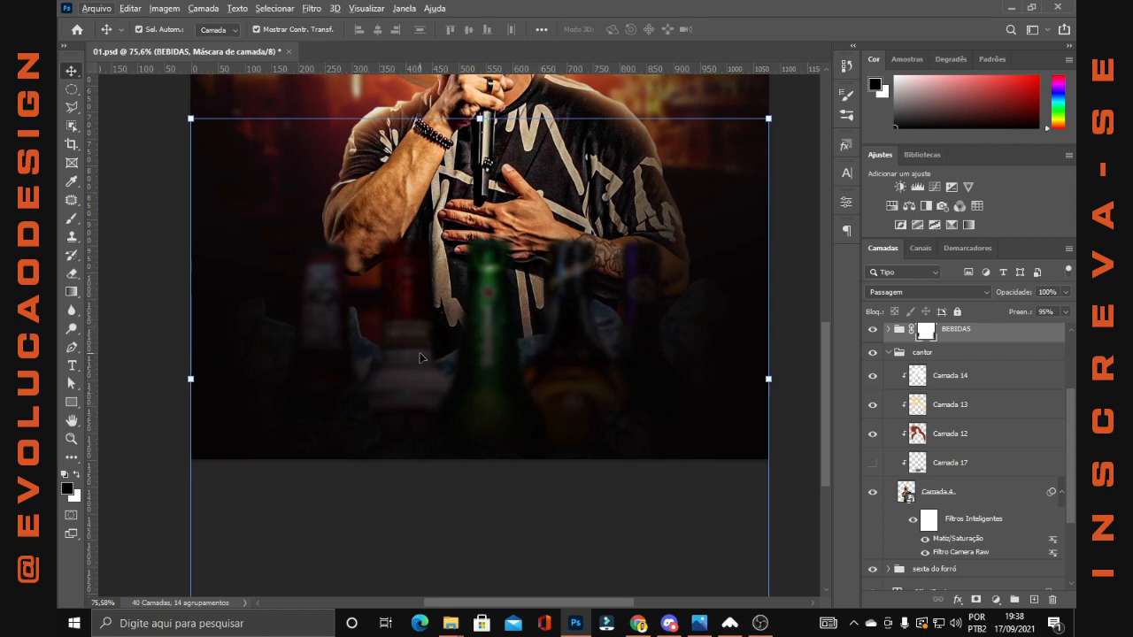
Show Camada 17 in the cantor group, fit the flyer in view and collapse the group
click(872, 463)
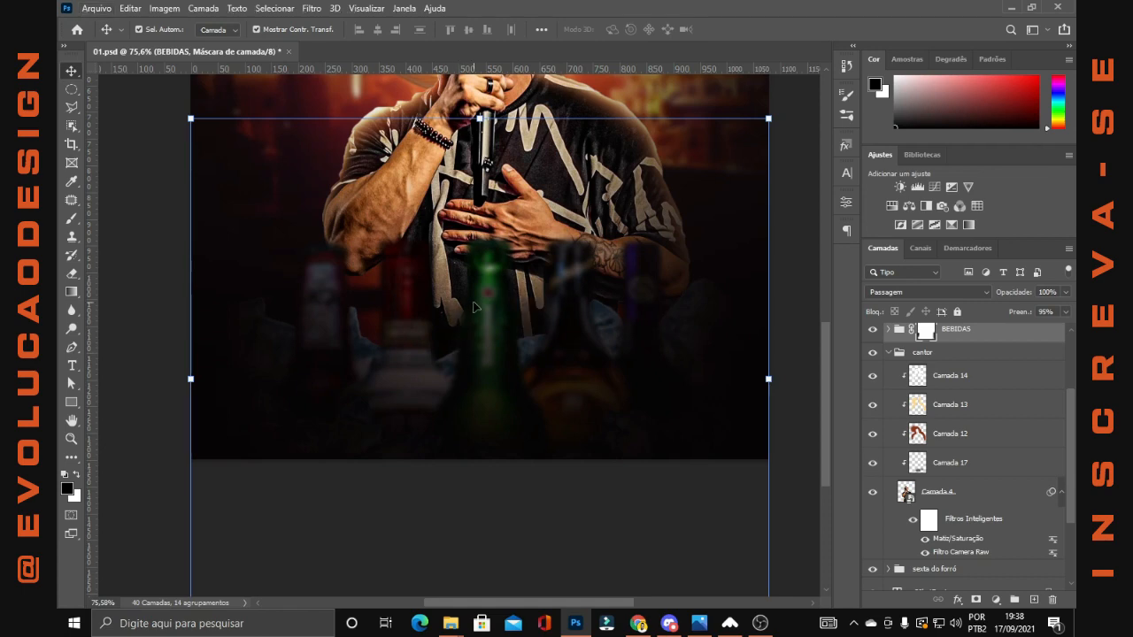
key(ctrl+0)
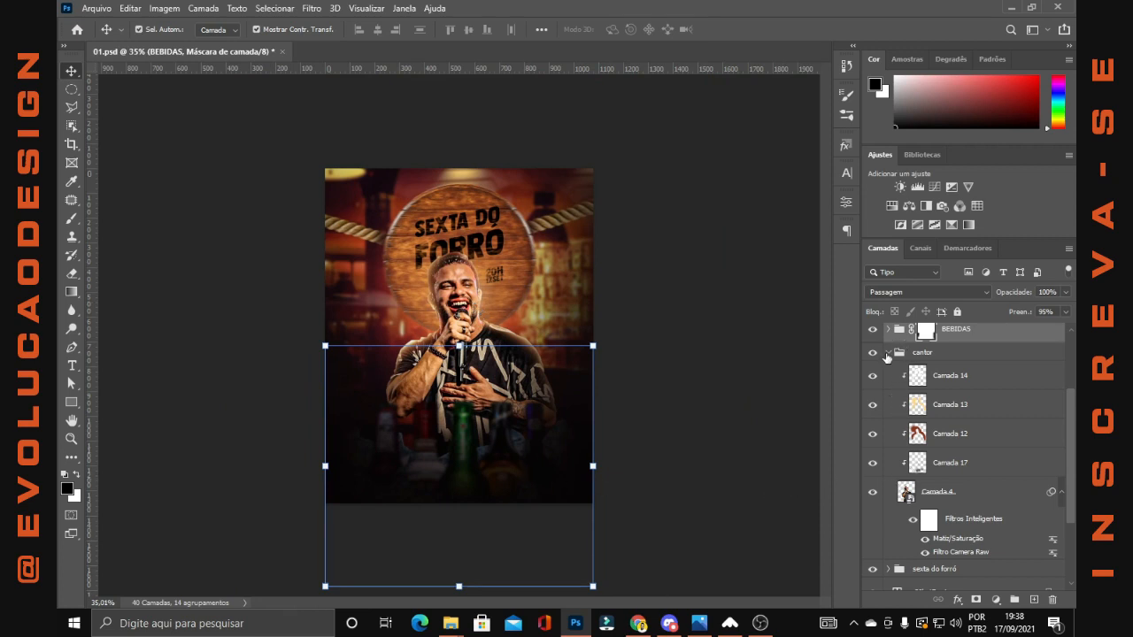
click(889, 352)
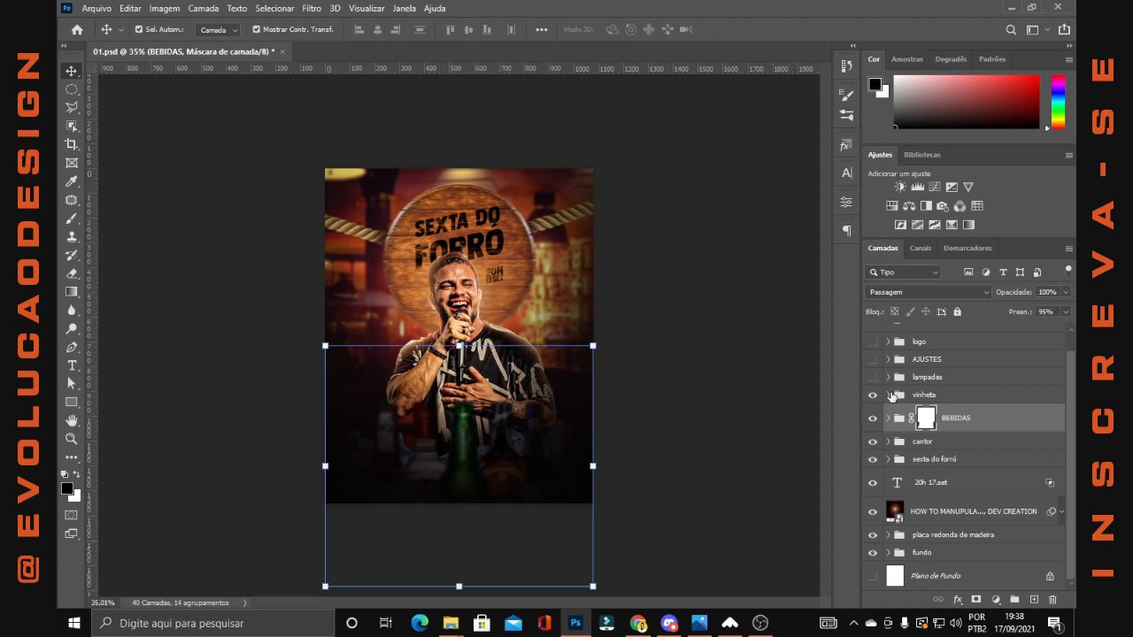
Expand the vinheta group, hide Camada 16 and Camada 5, activate the Brush tool and restore both layers one by one
click(889, 395)
click(944, 478)
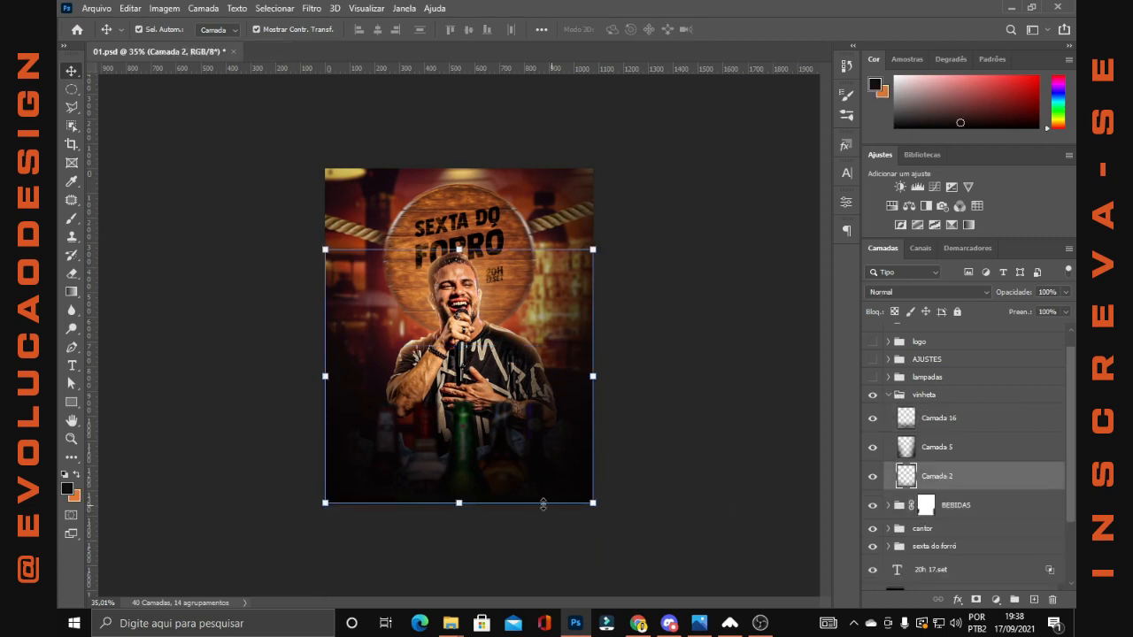
click(873, 418)
click(873, 447)
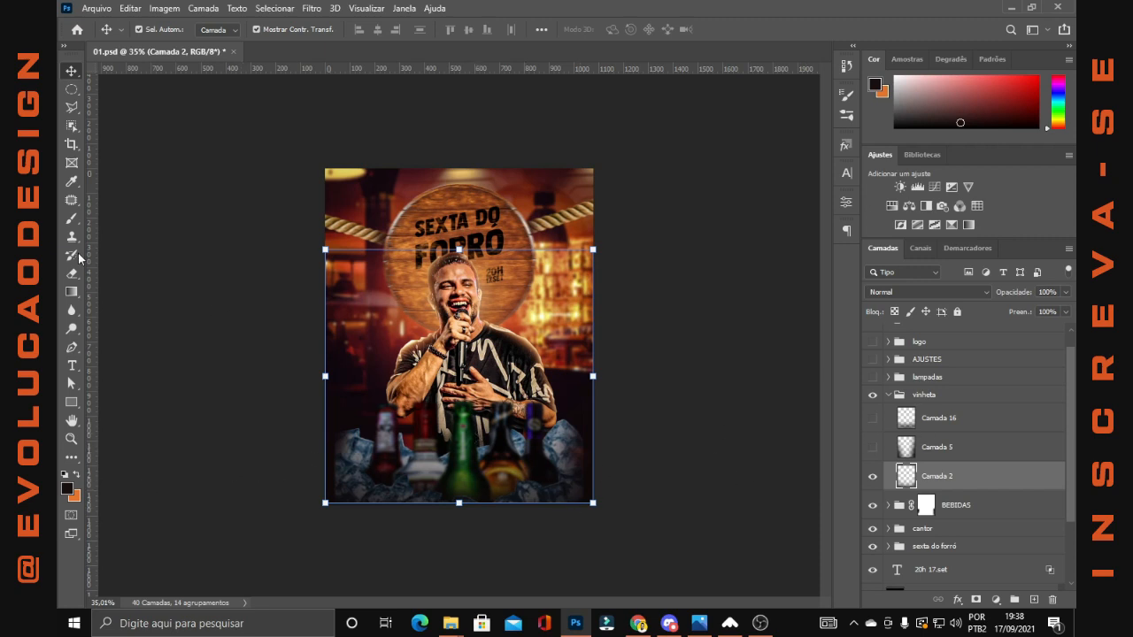
click(71, 218)
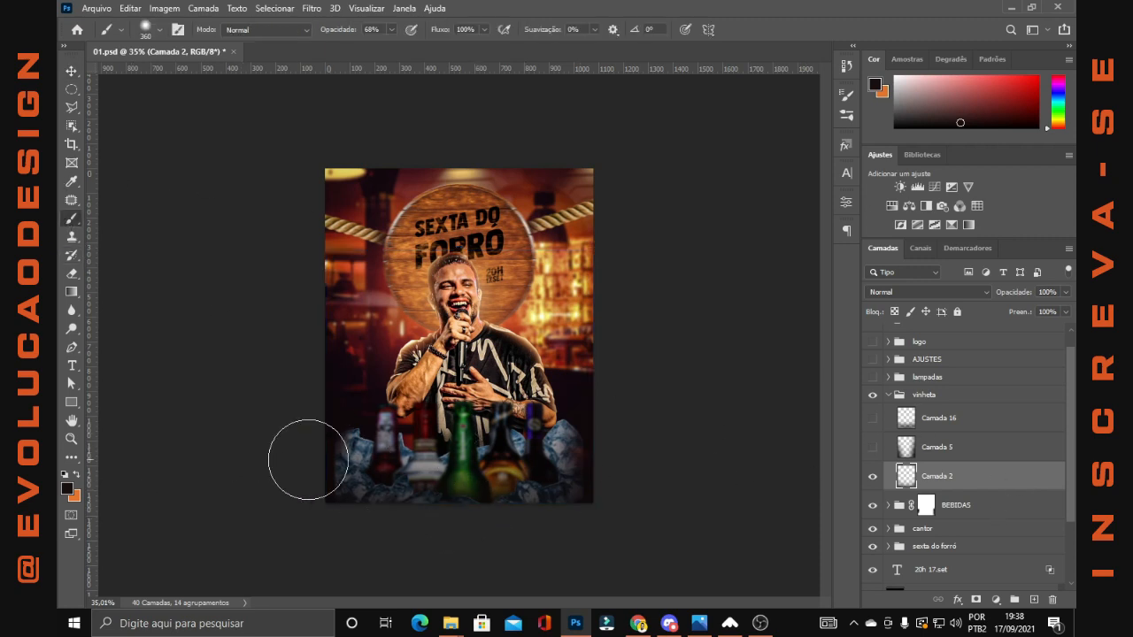
click(875, 448)
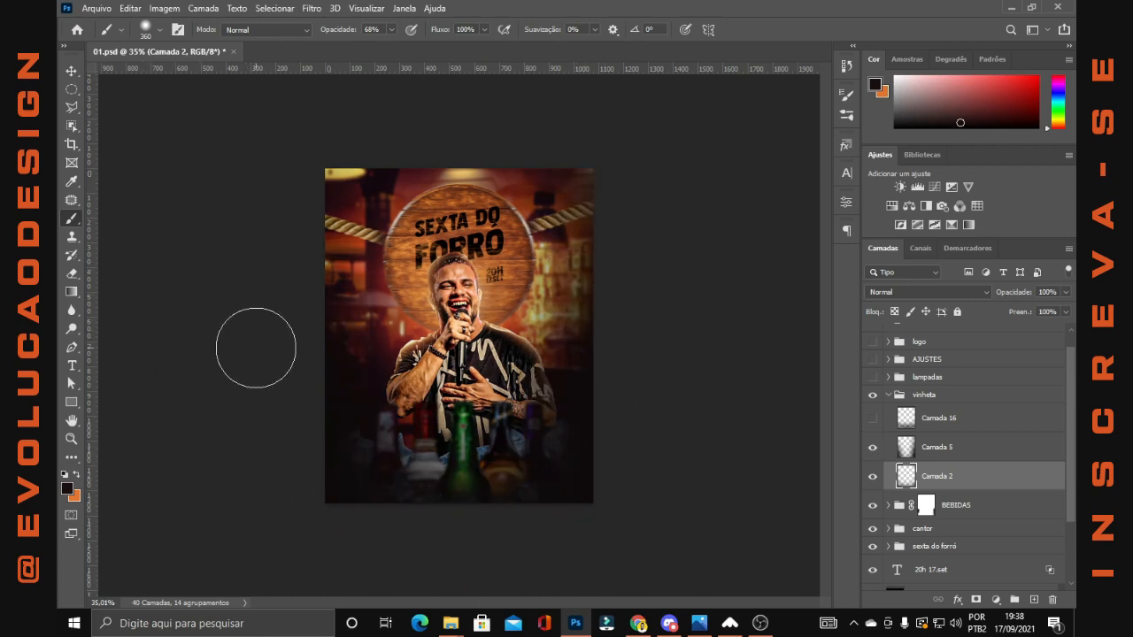
click(873, 421)
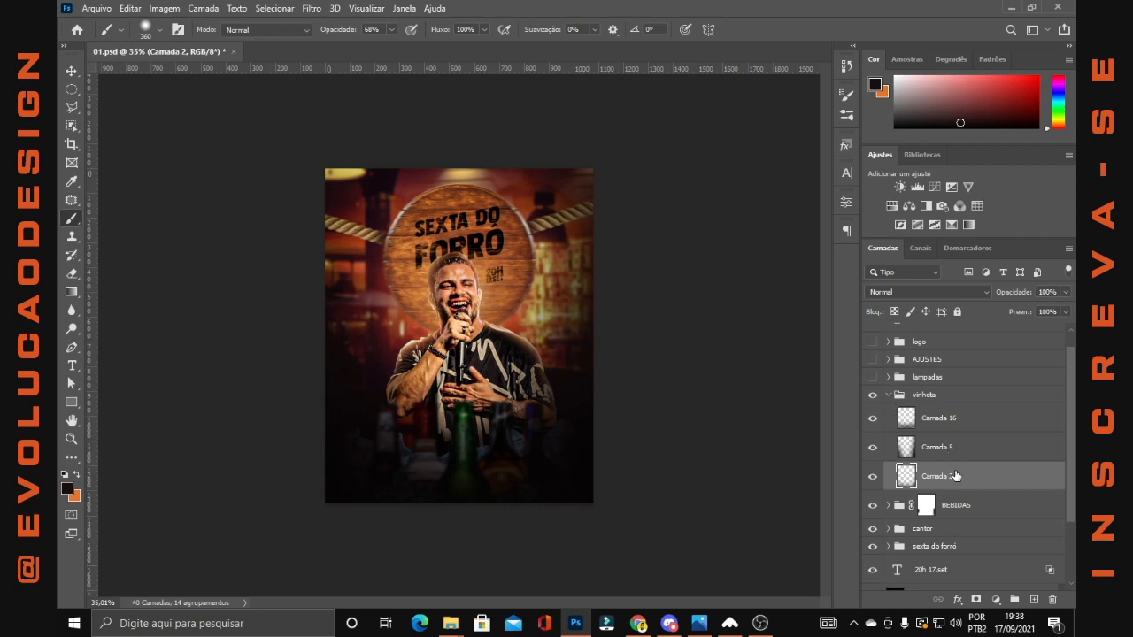
Select Camada 5 and Camada 16 to check their blend modes and opacities, then collapse the vinheta group
click(952, 452)
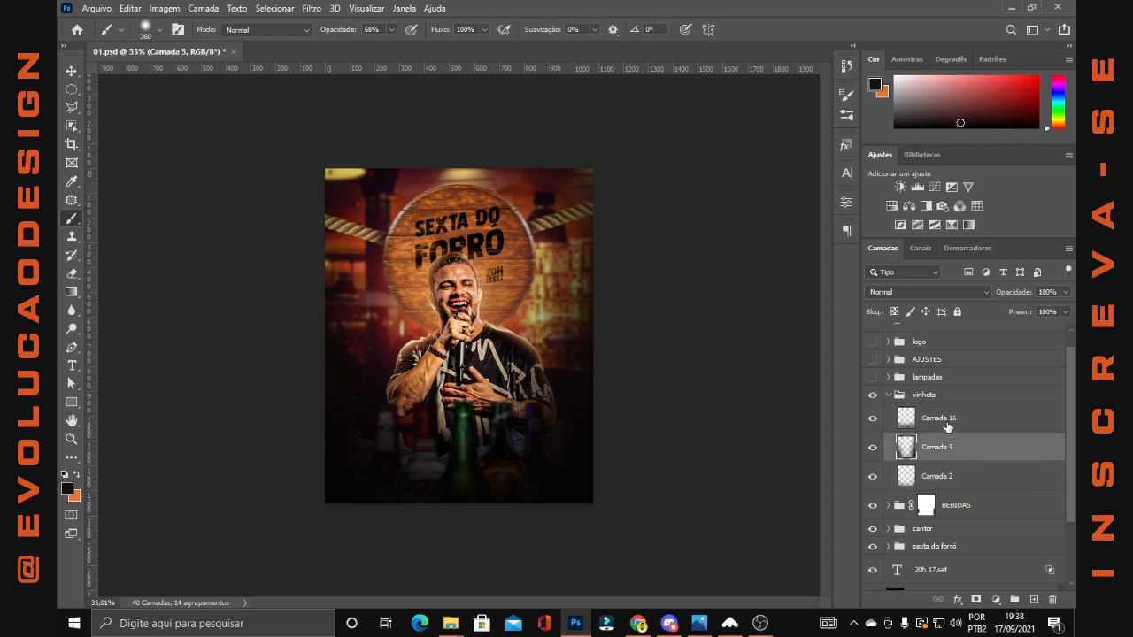
click(948, 426)
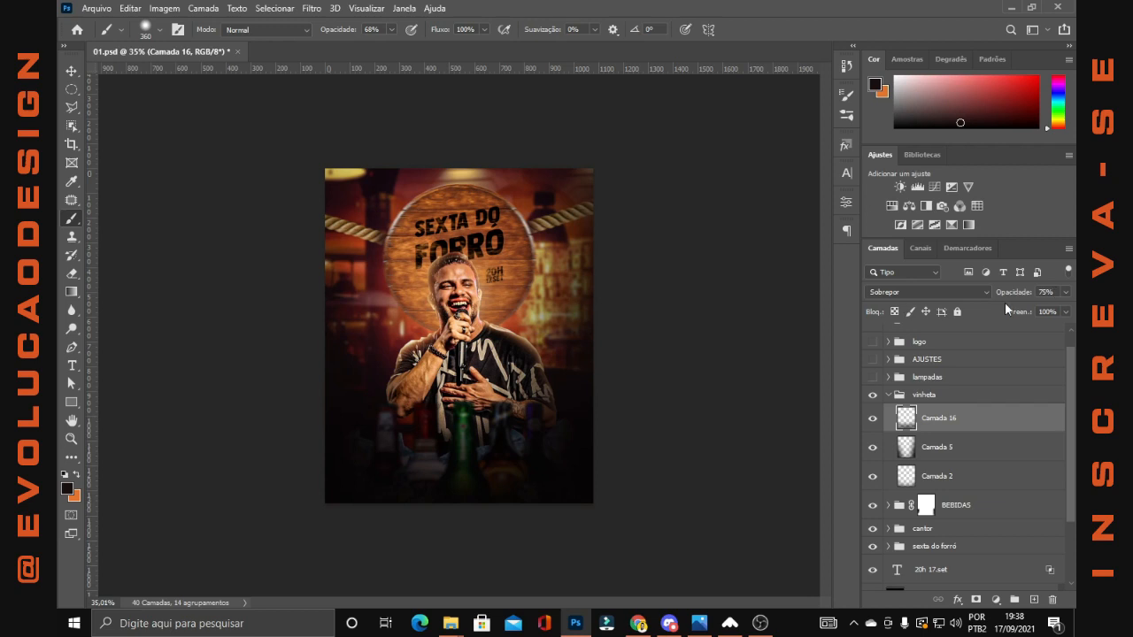
click(894, 396)
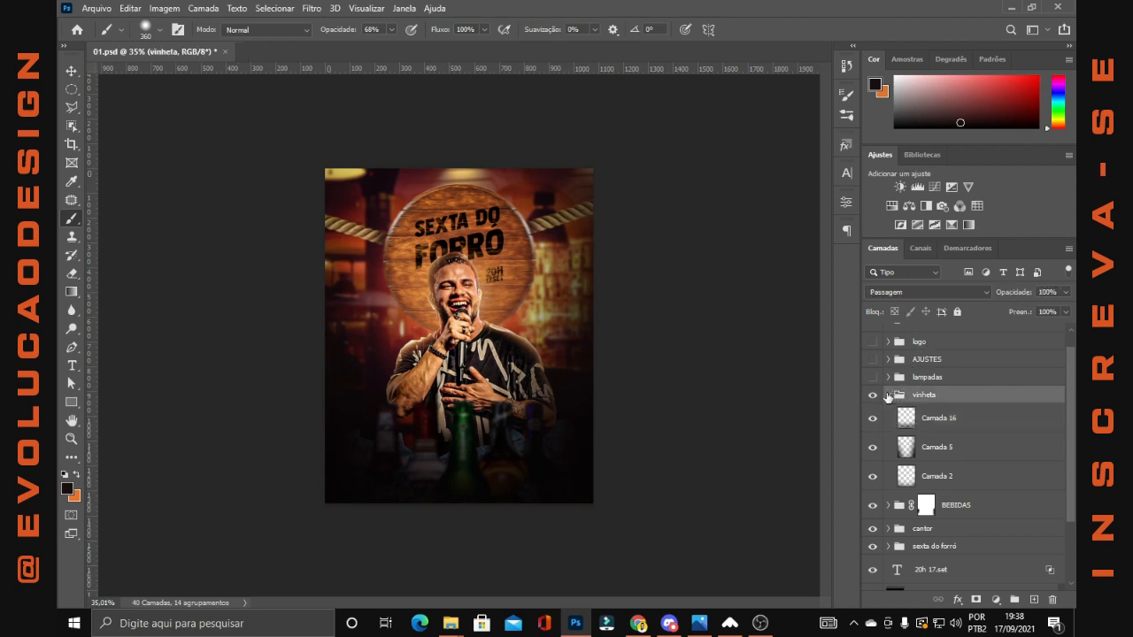
click(888, 396)
Show the lampadas group and examine the lamps on the flyer up close
click(873, 378)
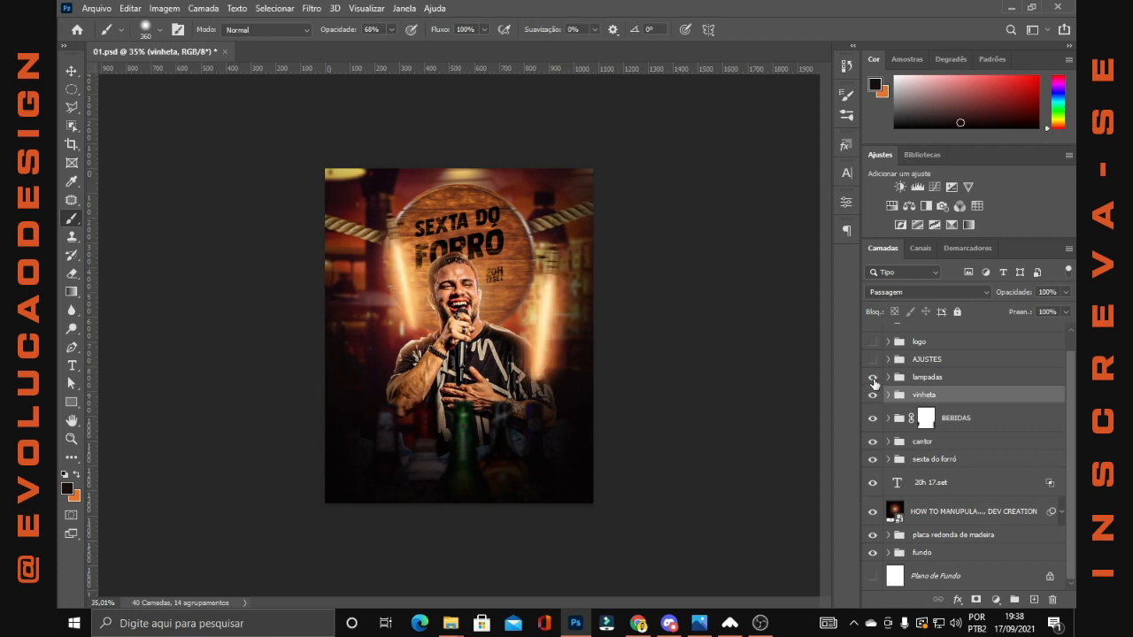
scroll(461, 310, up, 1)
scroll(572, 230, up, 1)
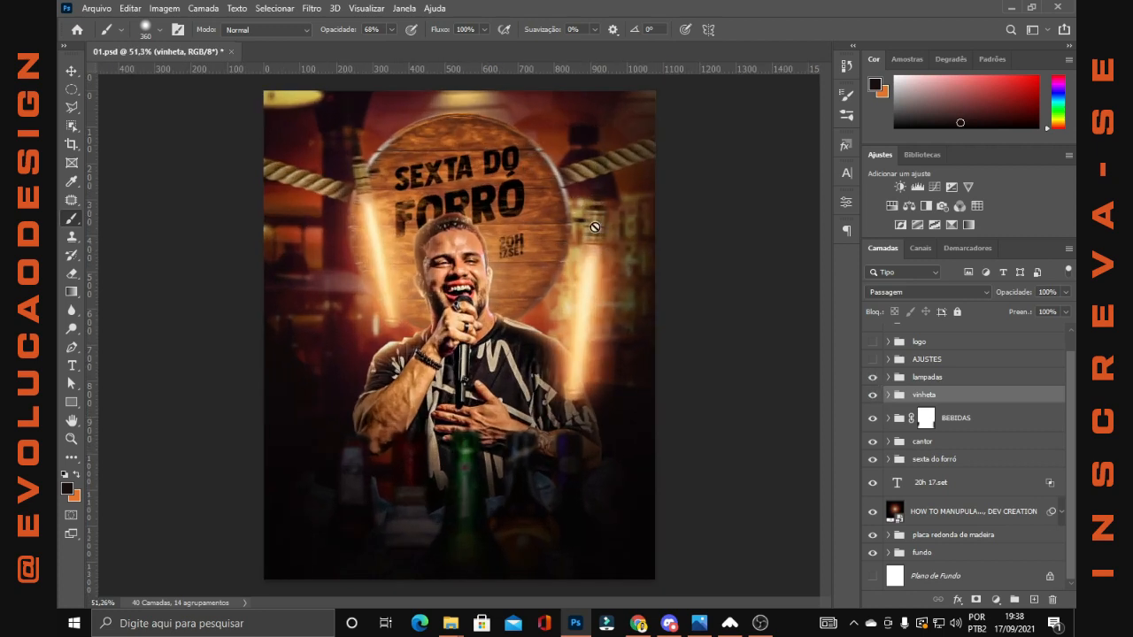
click(889, 396)
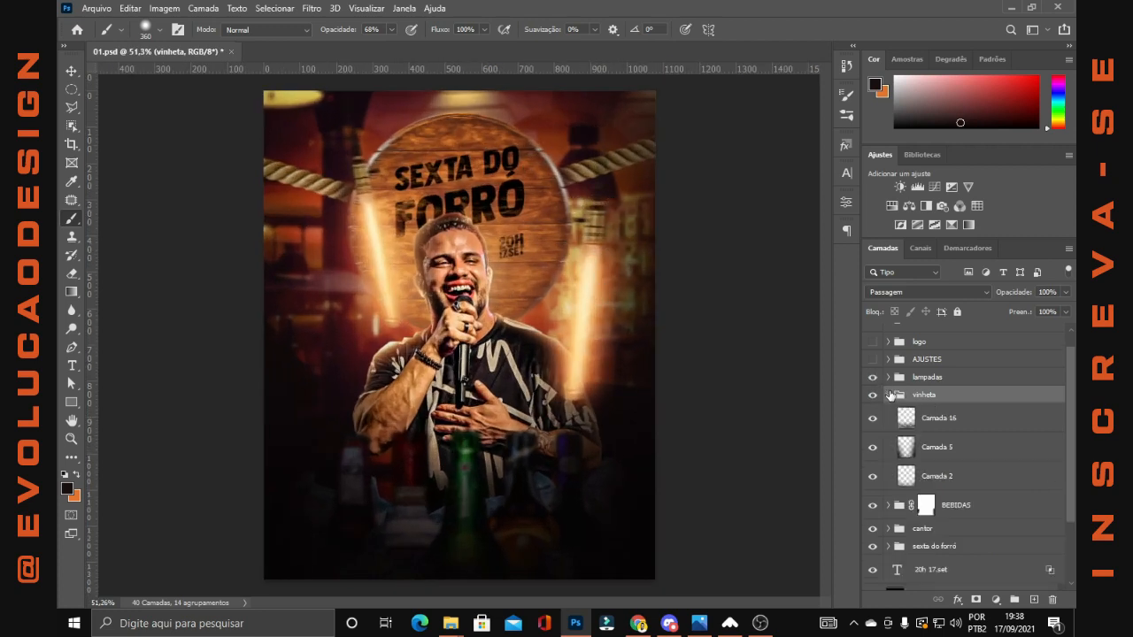
click(889, 396)
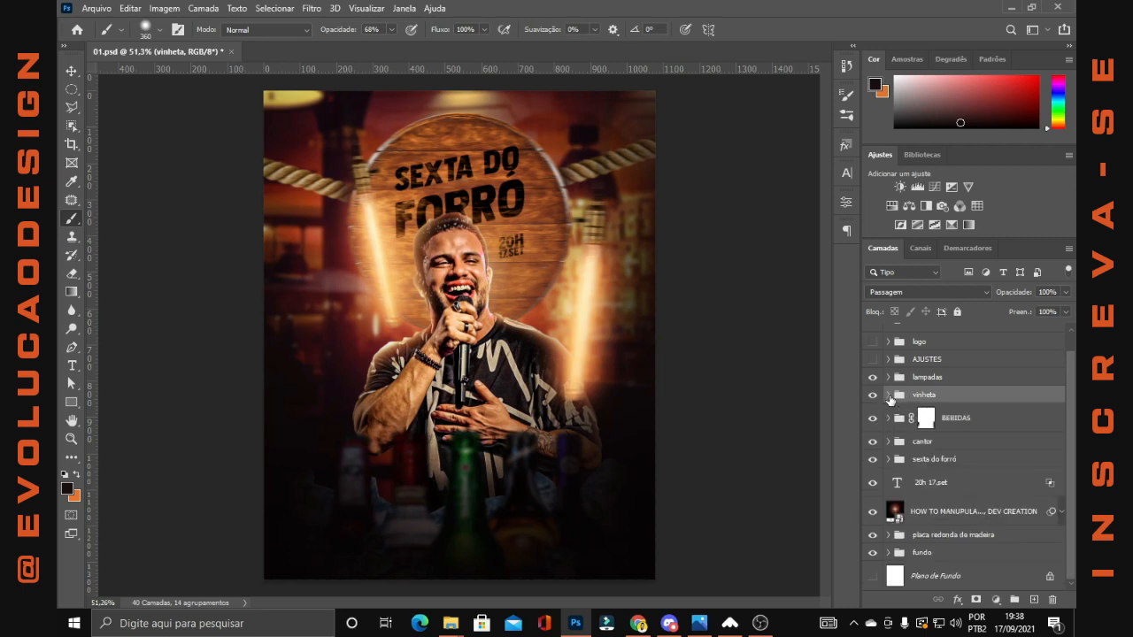
Expand the lampadas group, check the contents of lampada 2, and hide and collapse that subgroup
click(889, 378)
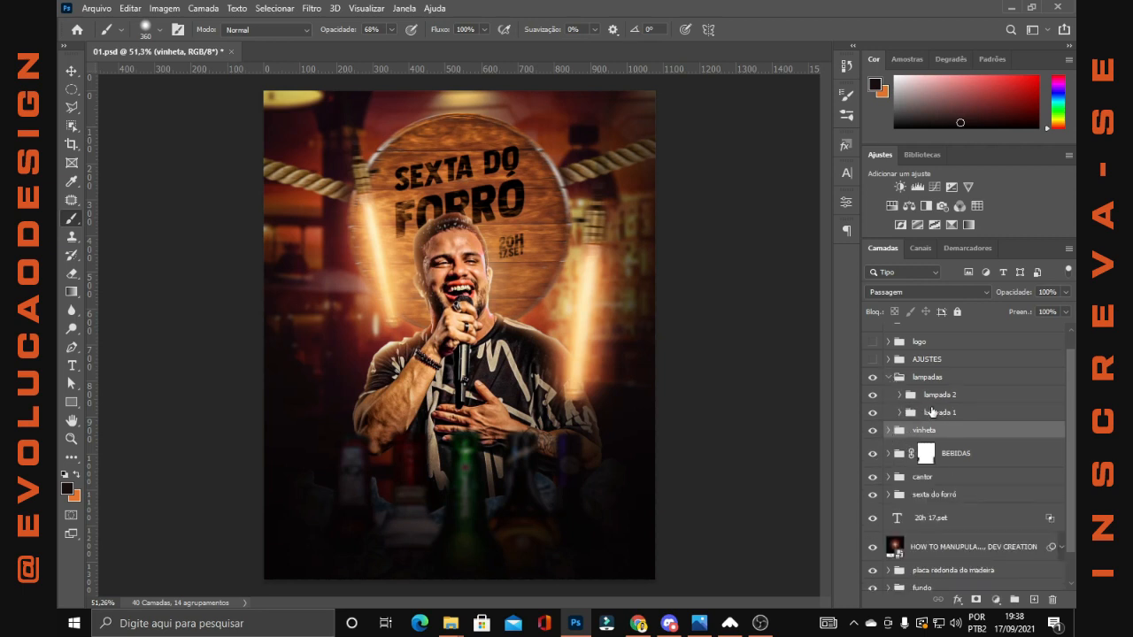
click(932, 412)
click(899, 396)
click(907, 396)
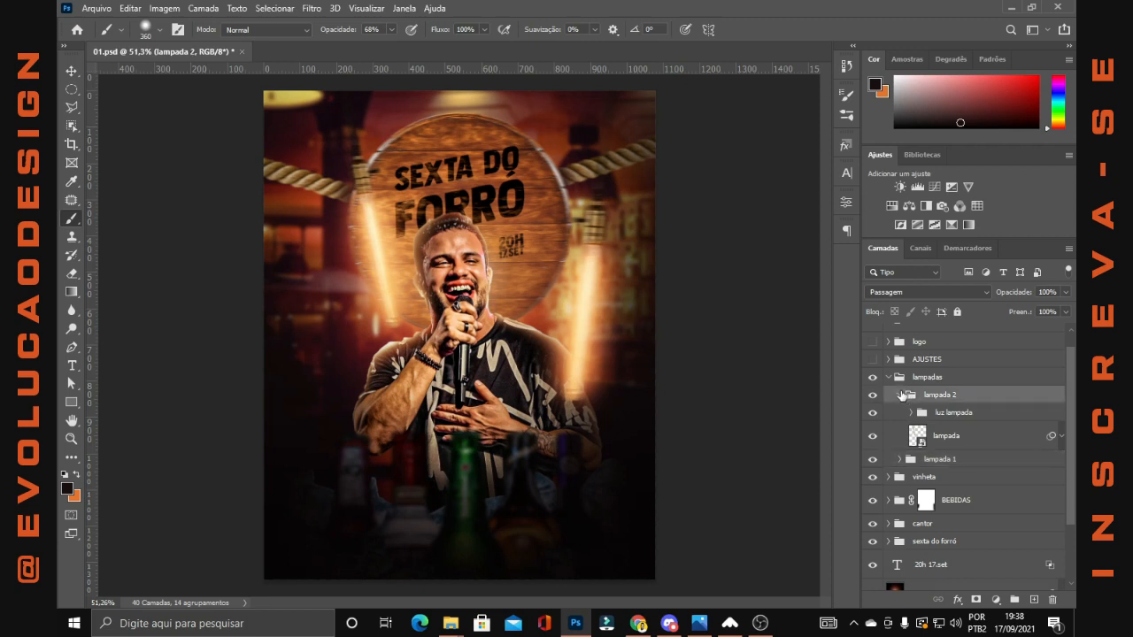
click(873, 395)
click(901, 395)
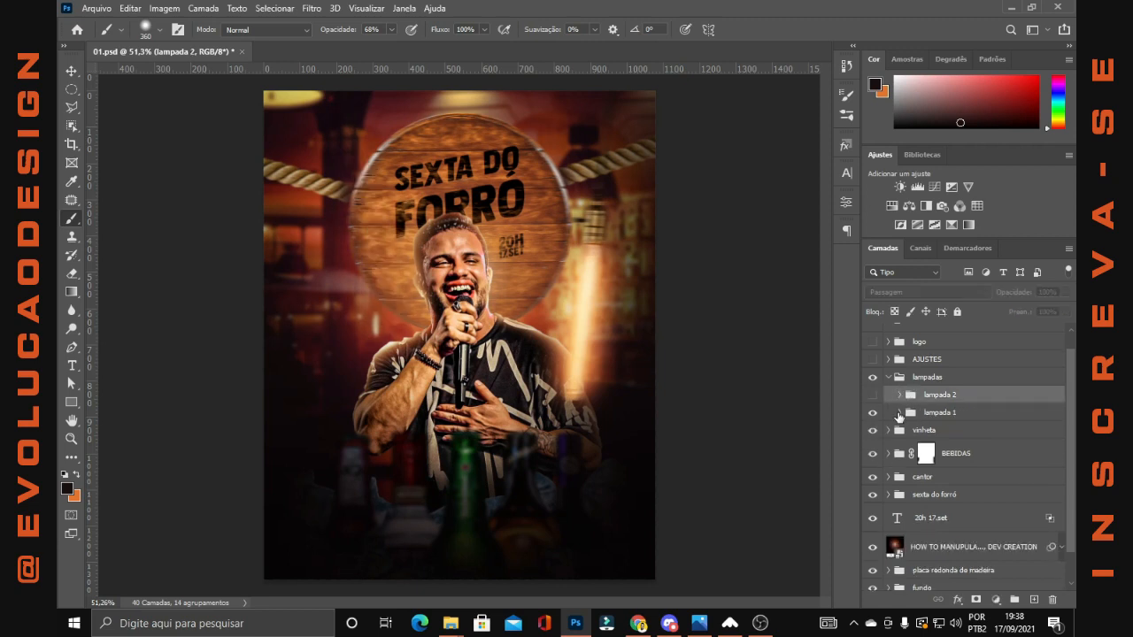
Expand the lampada 1 group and hide its luz lampada subgroup
click(899, 413)
scroll(940, 402, down, 2)
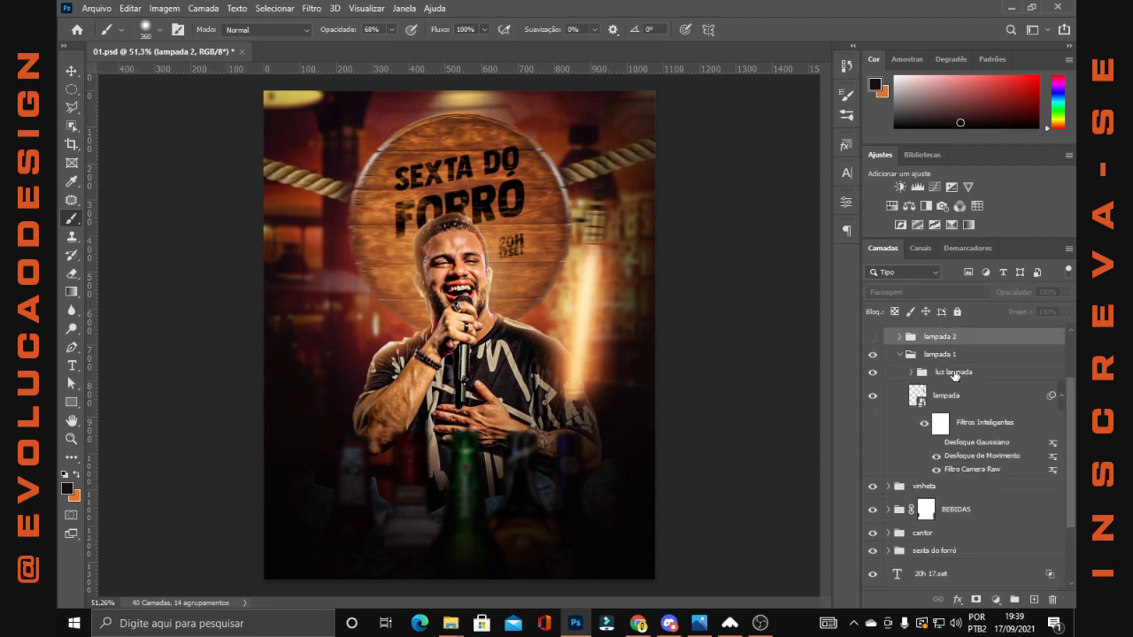
click(874, 373)
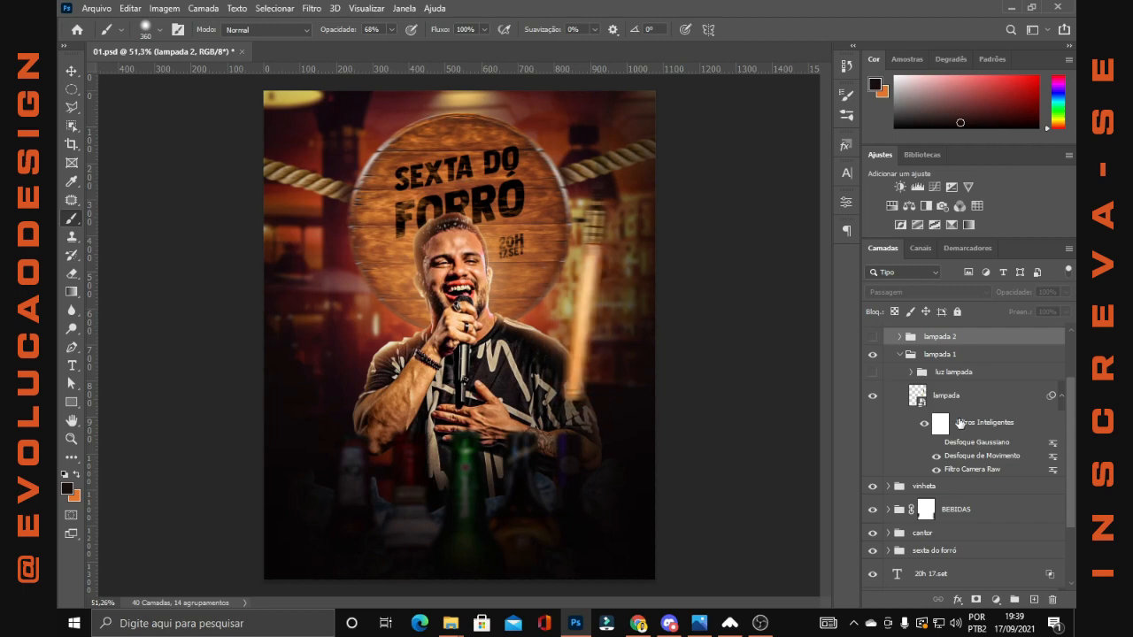
Switch off all smart filters on the lampada layer in lampada 1 and examine the unfiltered lamp up close
click(925, 423)
scroll(517, 185, up, 1)
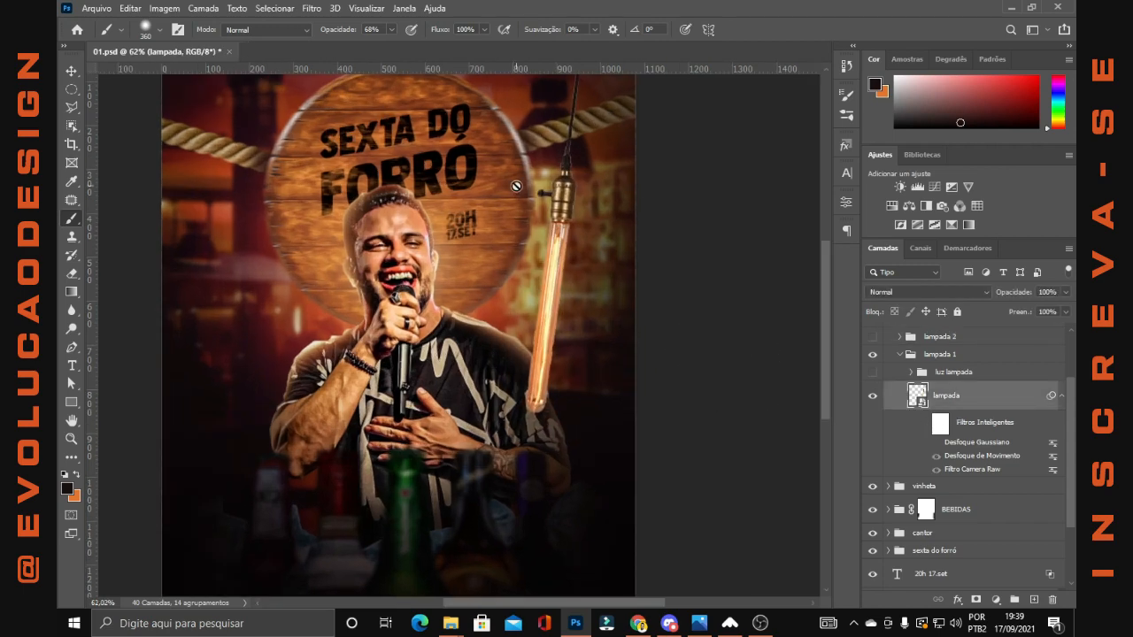
scroll(551, 309, down, 1)
scroll(581, 192, up, 1)
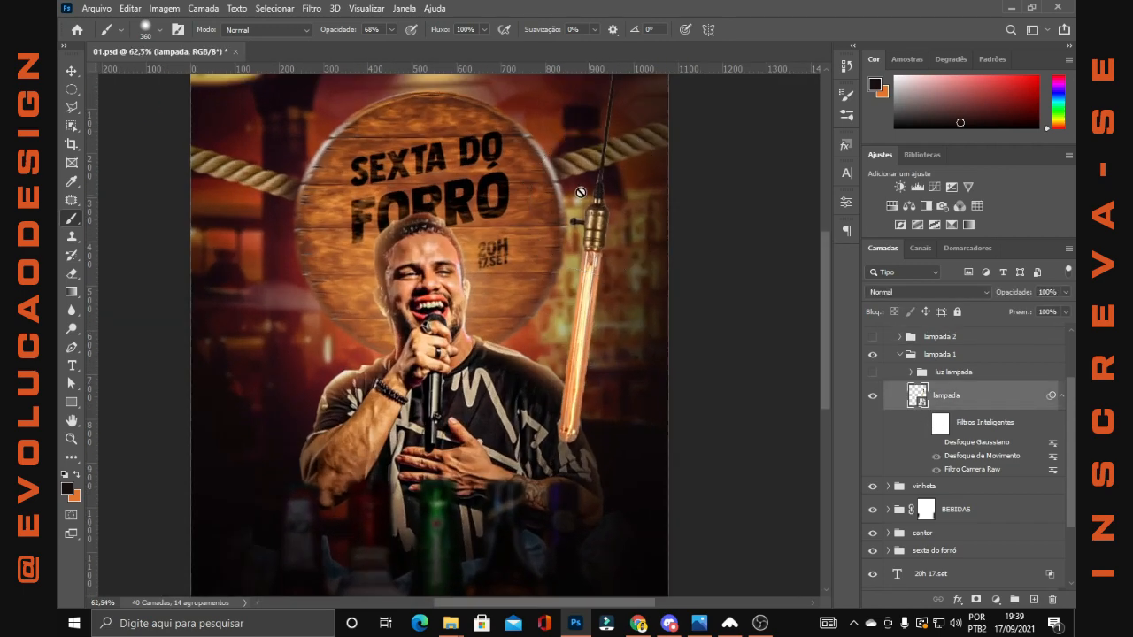
Switch the lampada layer's smart filters back on, compare it without and with the Camera Raw filter, and leave that filter active
click(70, 69)
scroll(608, 290, down, 1)
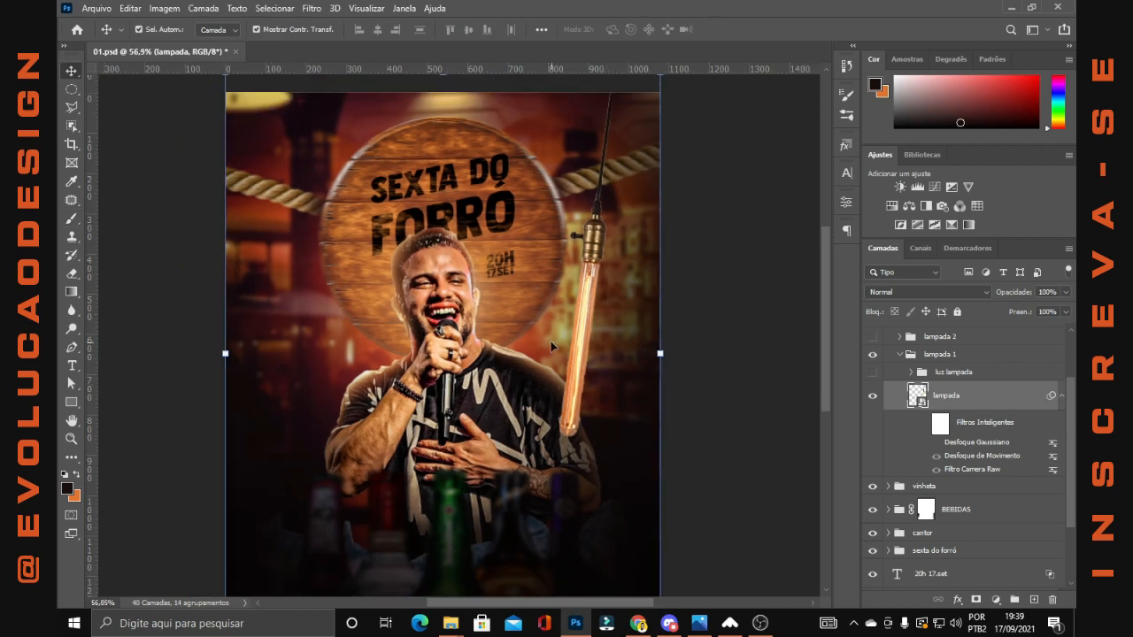
click(924, 423)
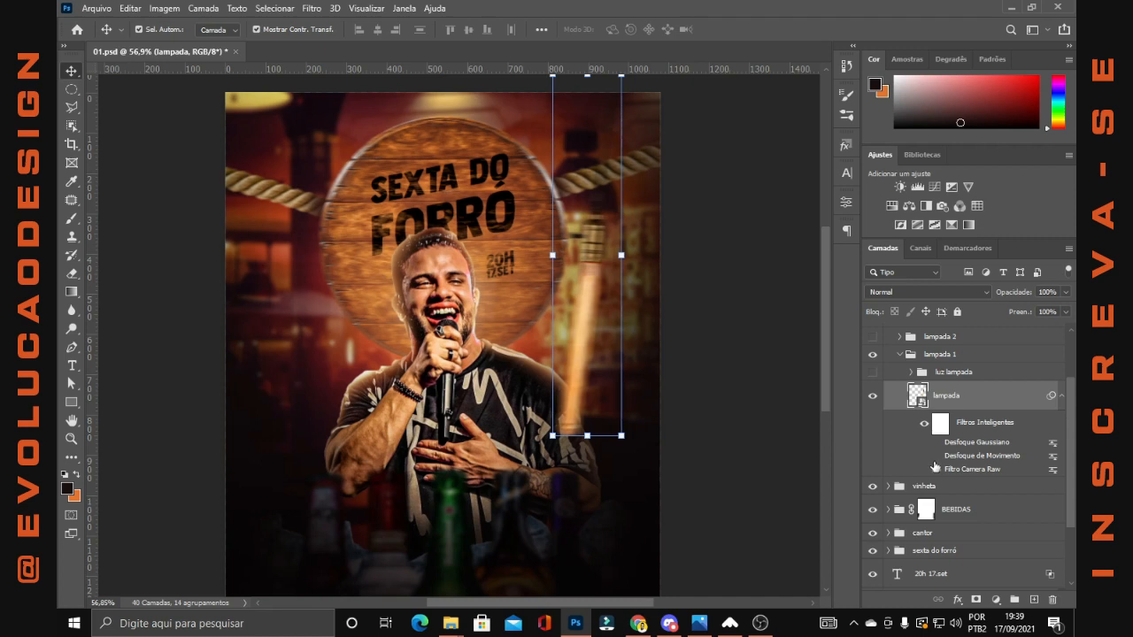
click(936, 470)
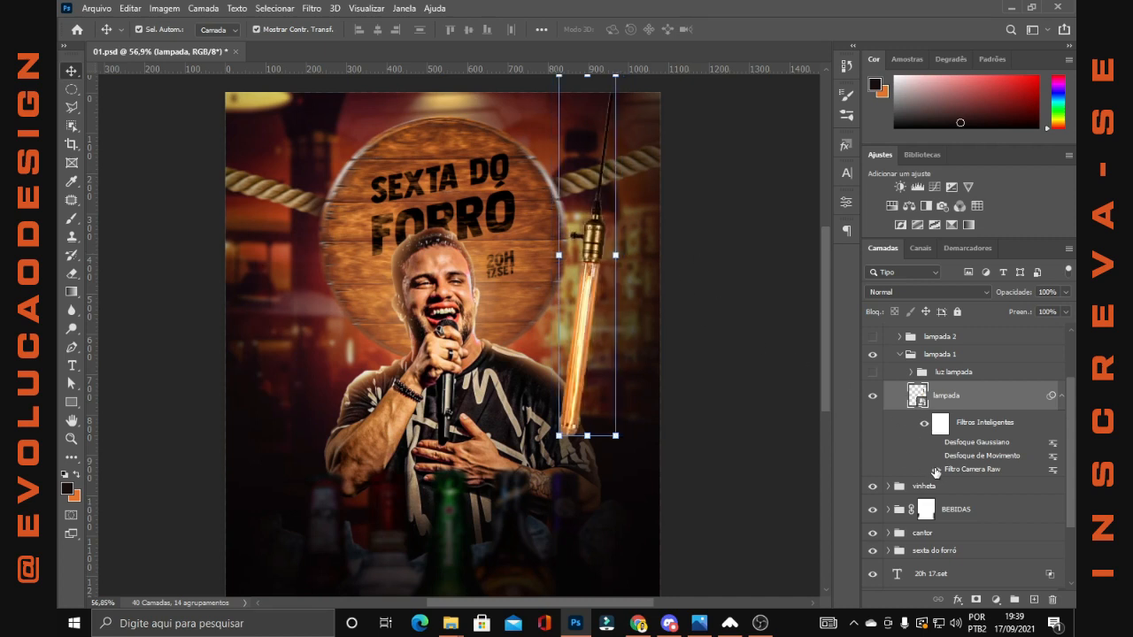
click(937, 470)
scroll(780, 342, up, 1)
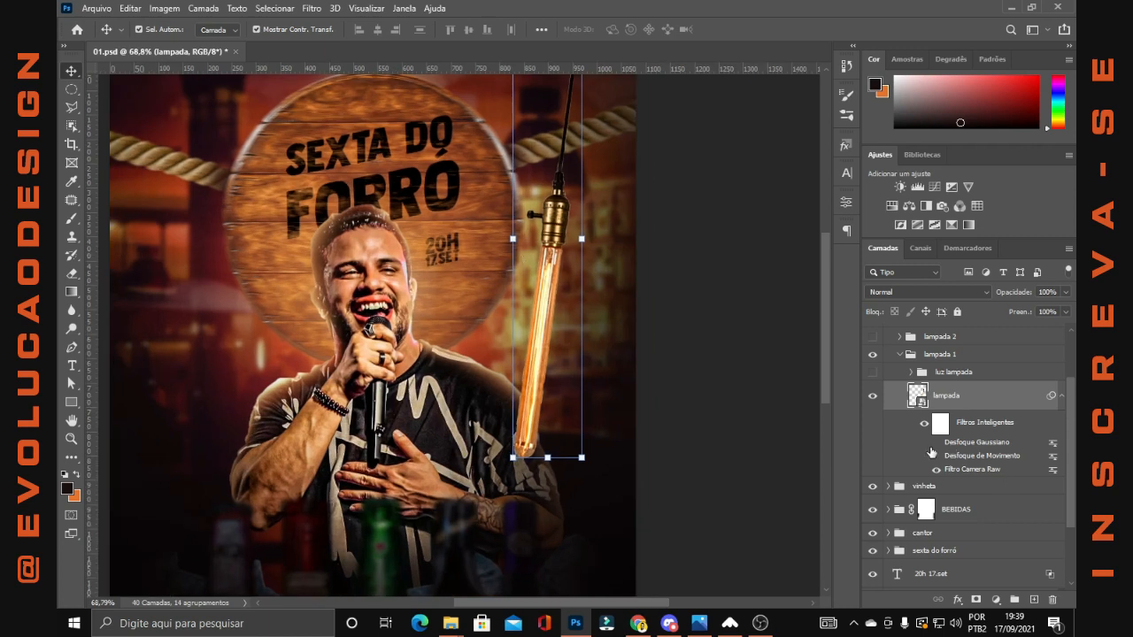
Turn on the Motion Blur smart filter of the lampada layer and preview its Gaussian Blur filter on and off
click(937, 456)
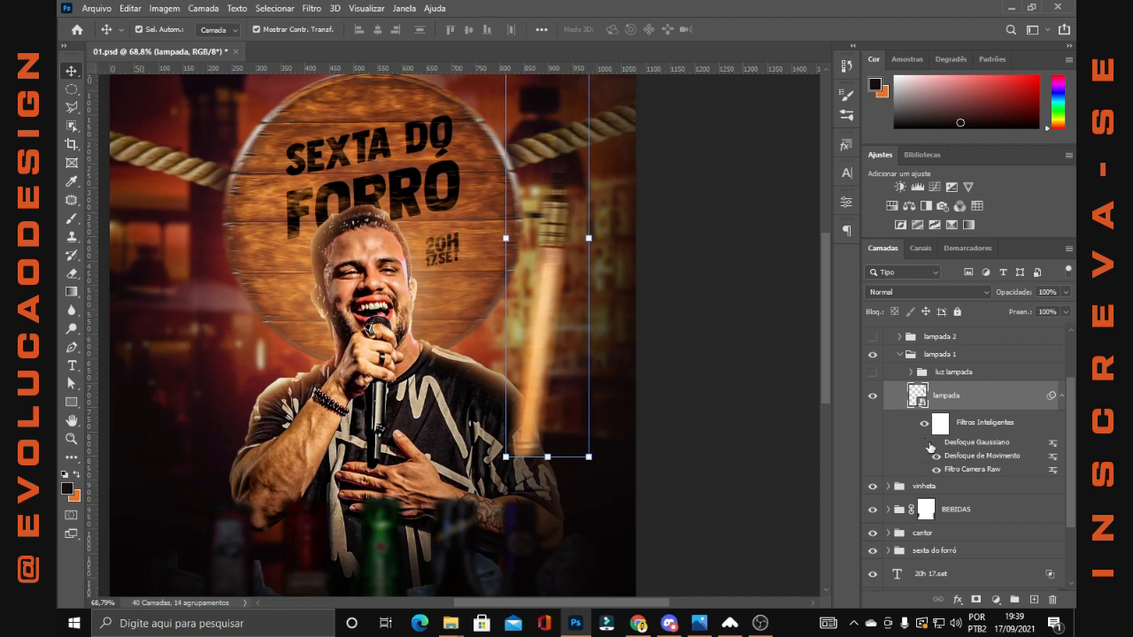
click(937, 442)
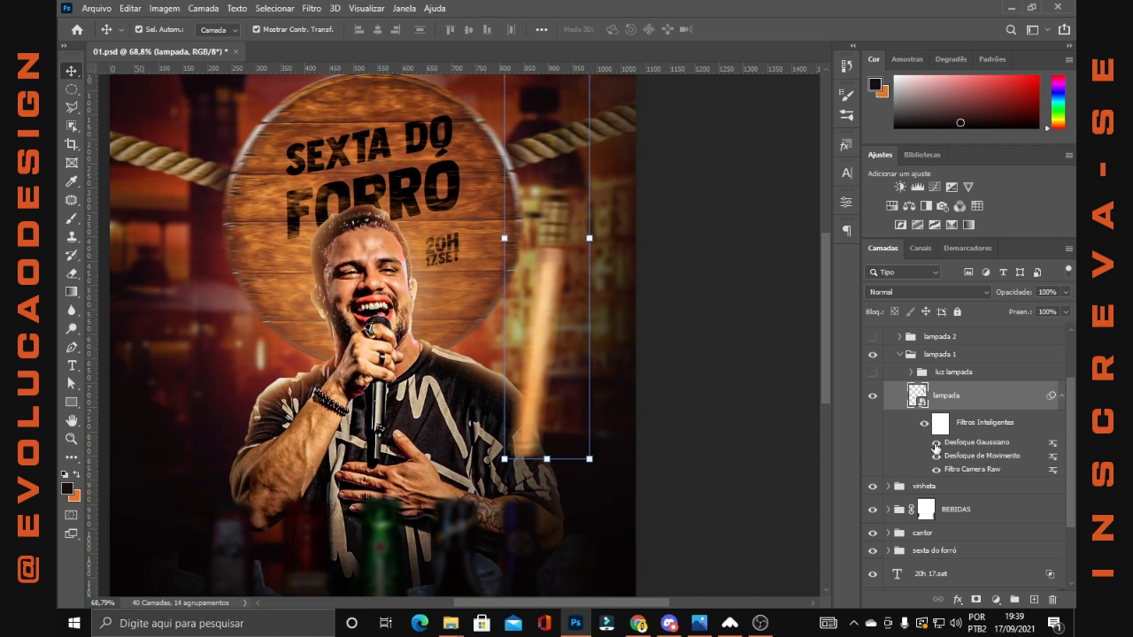
click(937, 442)
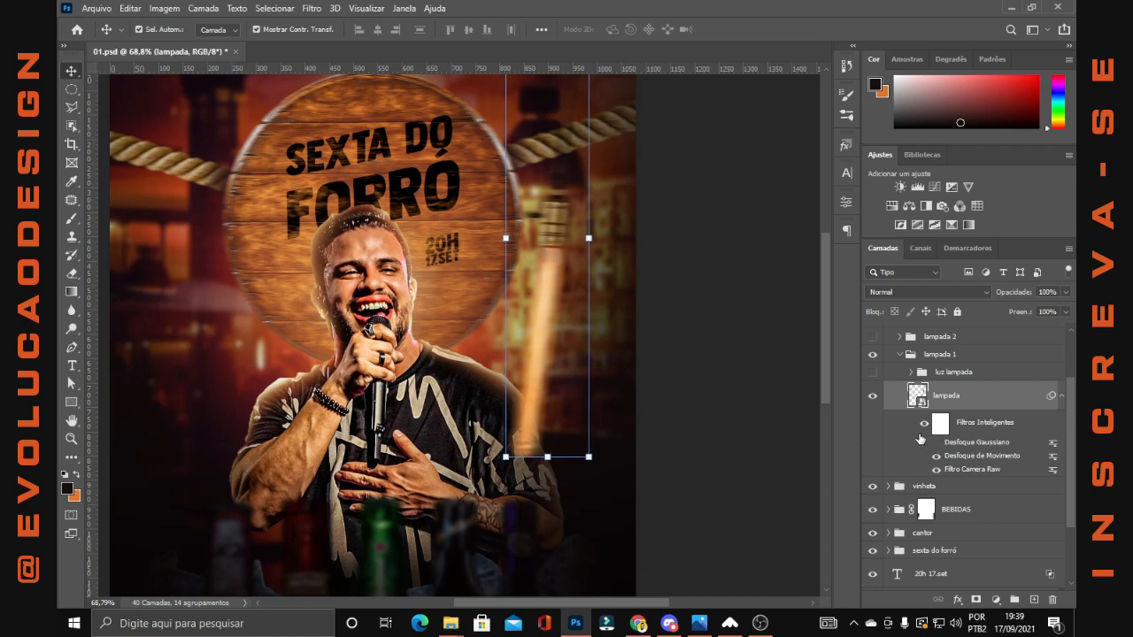
Show and expand the luz lampada group, and hide its Camada 9 and Camada 10 layers
click(873, 373)
click(908, 377)
click(873, 373)
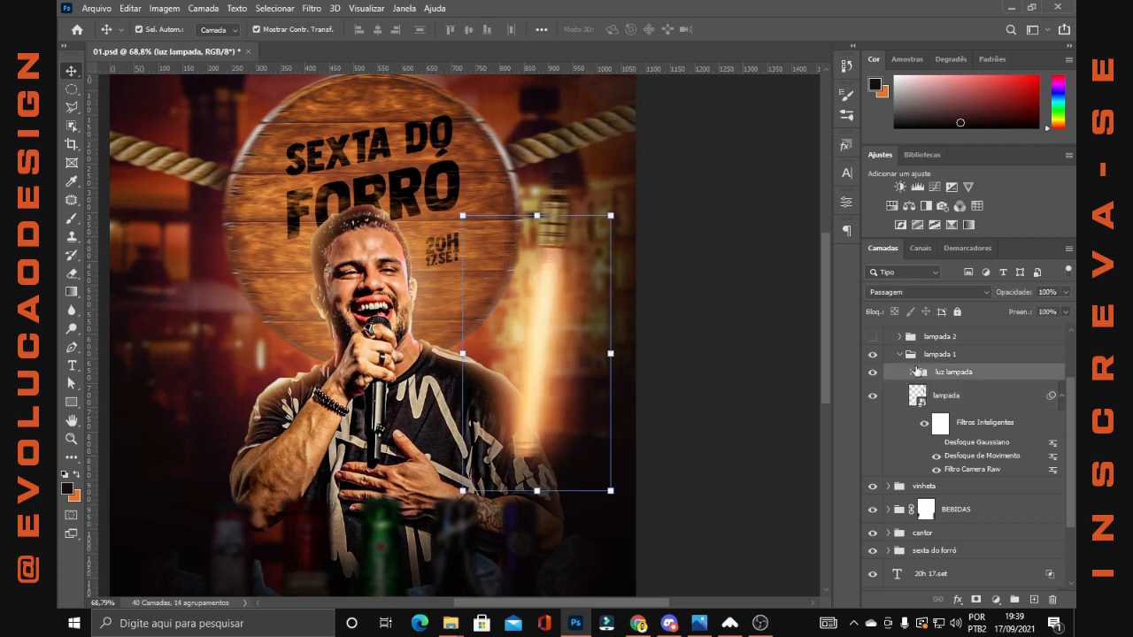
click(910, 373)
click(872, 395)
click(873, 425)
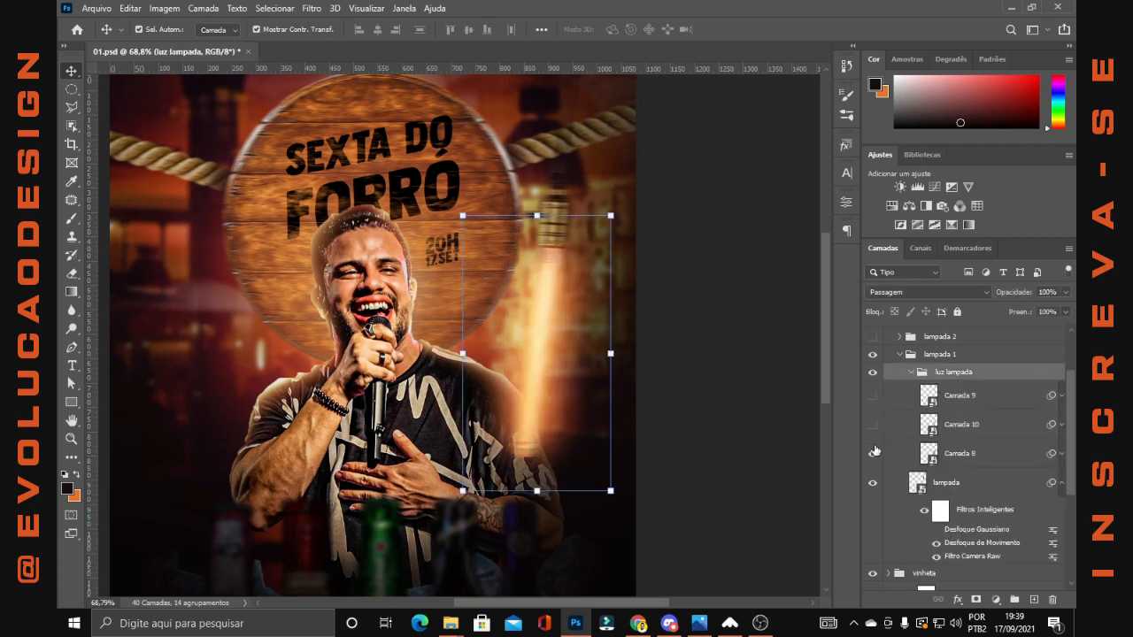
Make orange the foreground colour, activate the Brush tool and select Camada 8 in the luz lampada group
click(970, 460)
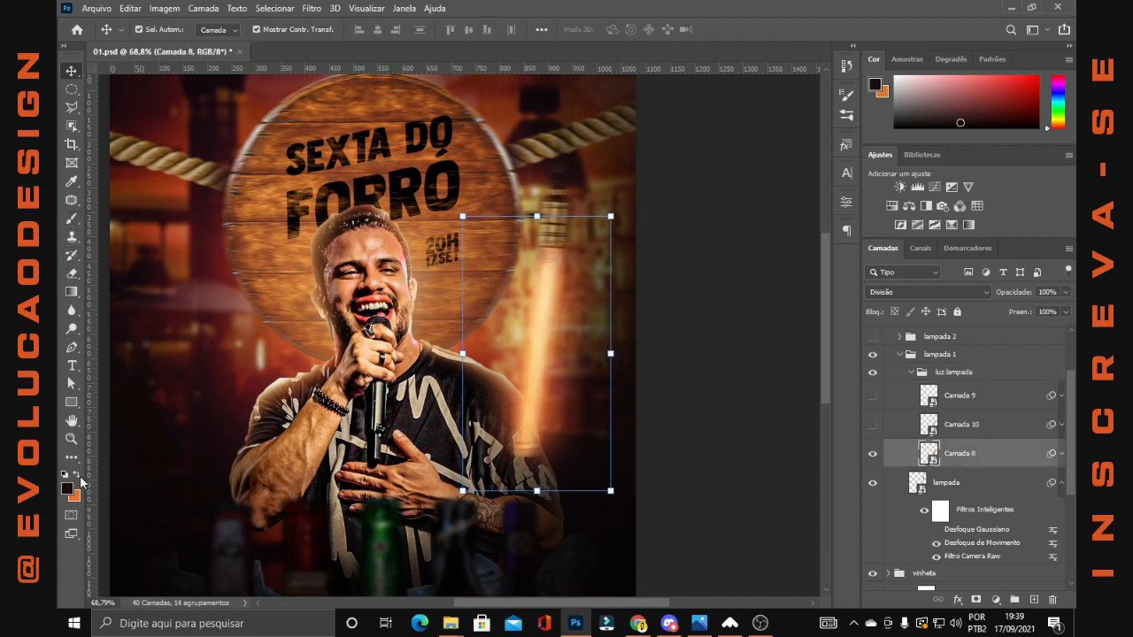
click(78, 478)
click(71, 219)
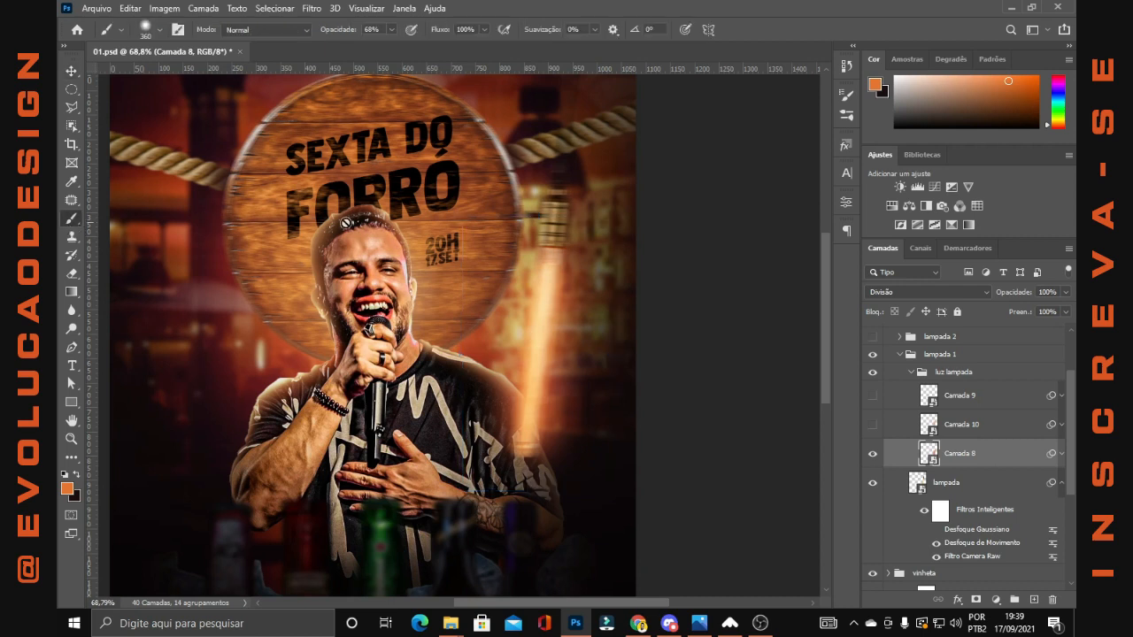
click(983, 425)
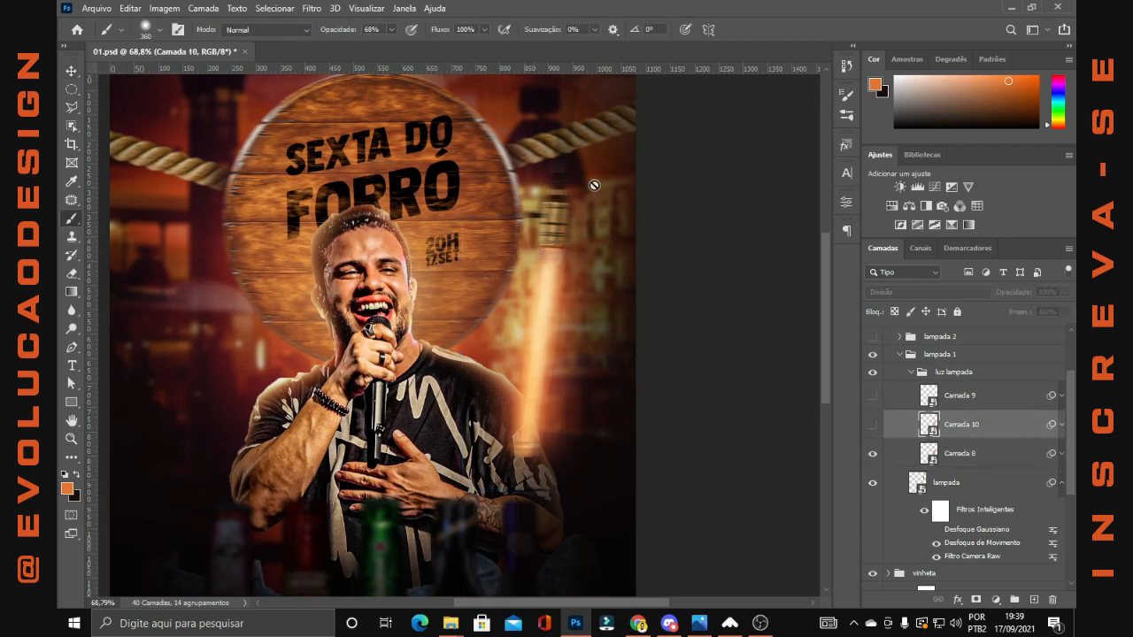
click(958, 455)
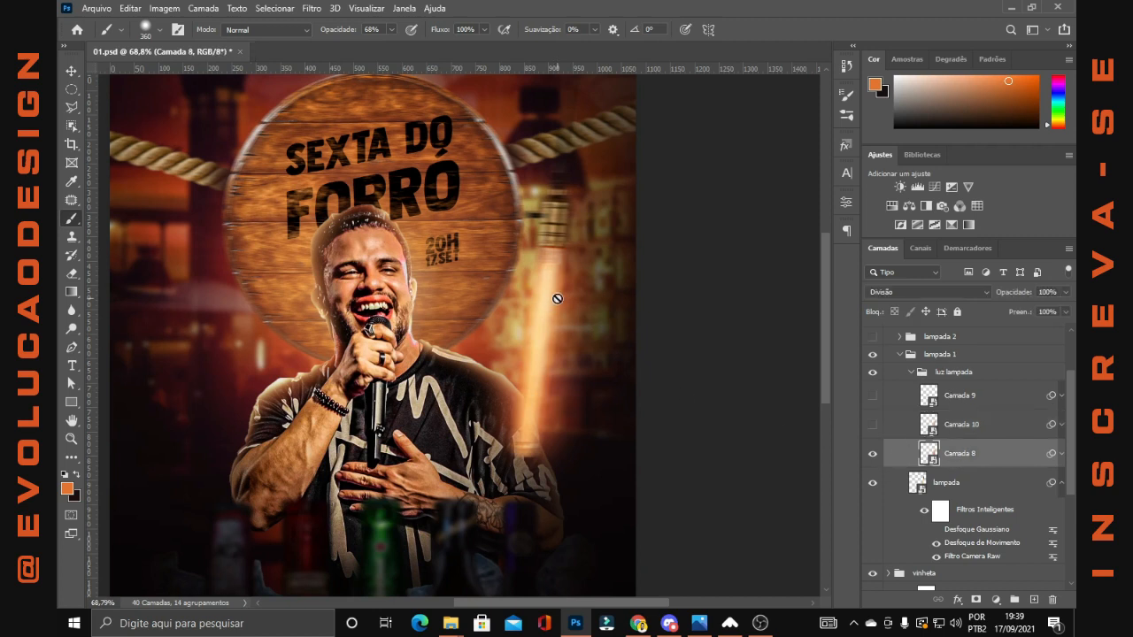
Expand the smart filter list of Camada 8 and show the Camada 10 and Camada 9 light layers
click(1069, 458)
click(1063, 456)
click(1062, 456)
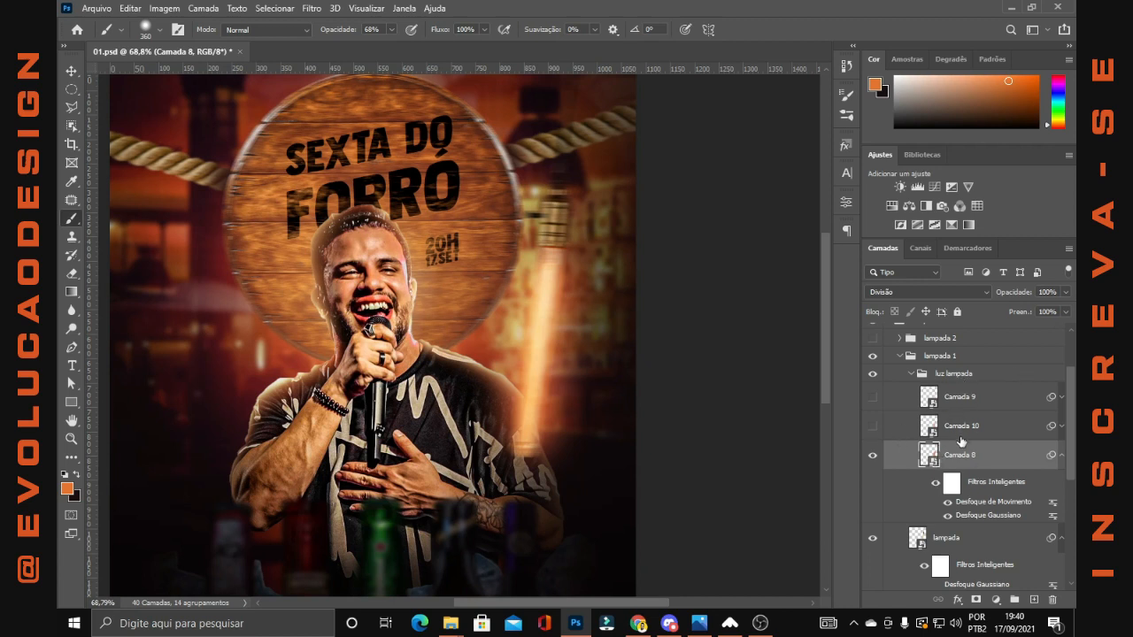
click(872, 427)
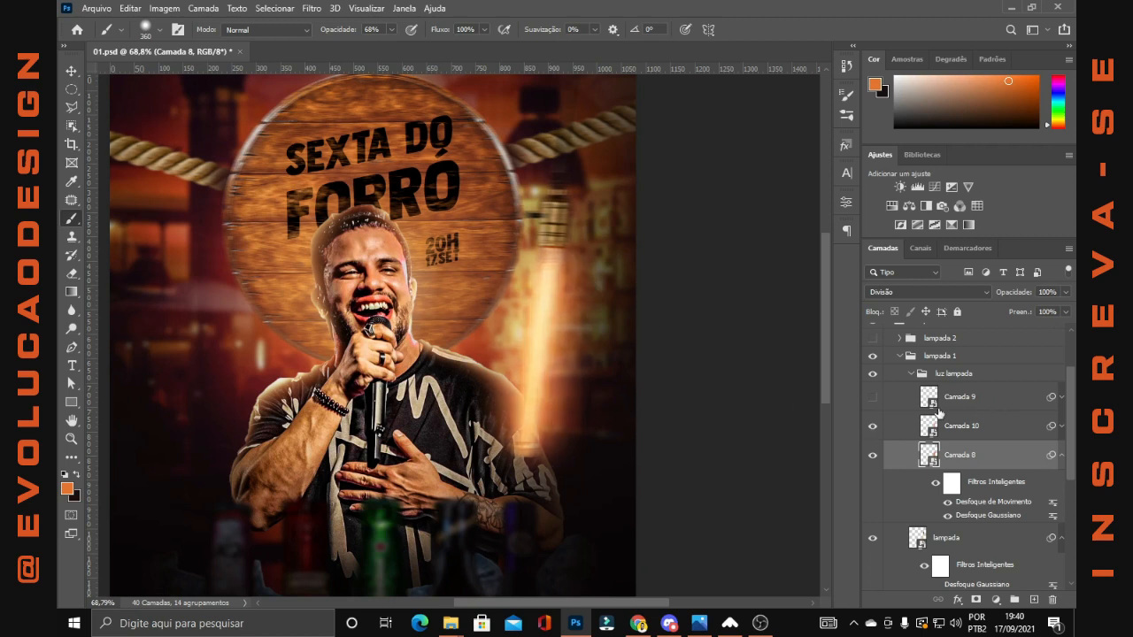
click(871, 396)
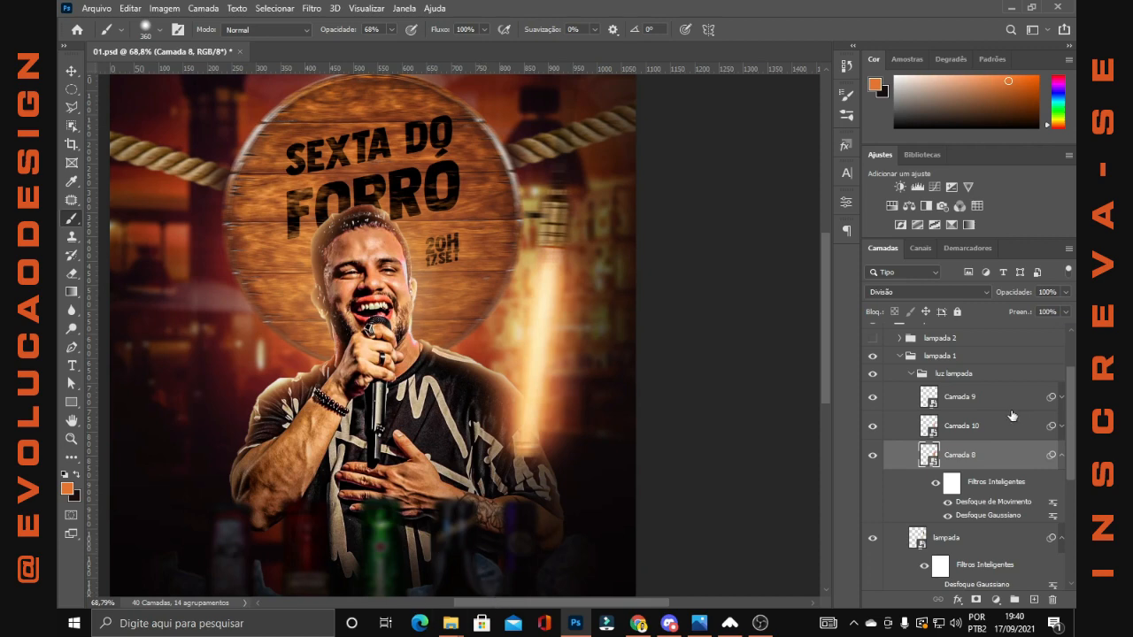
Show the lampada 2 group and collapse the luz lampada, lampada 1 and lampadas groups
click(910, 377)
key(ctrl+0)
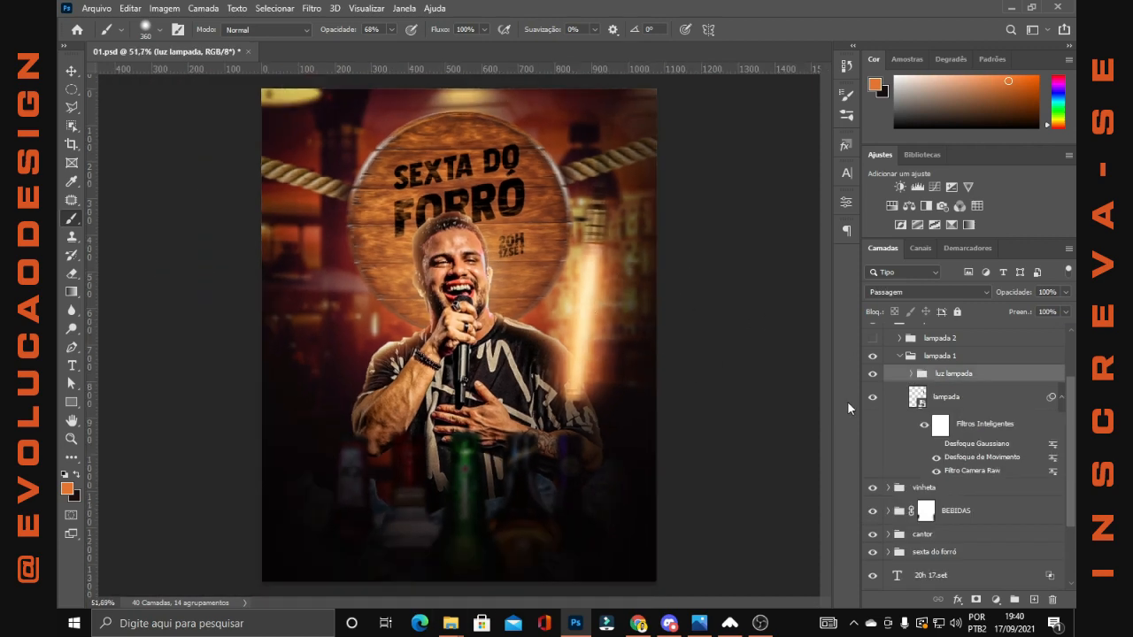
click(877, 340)
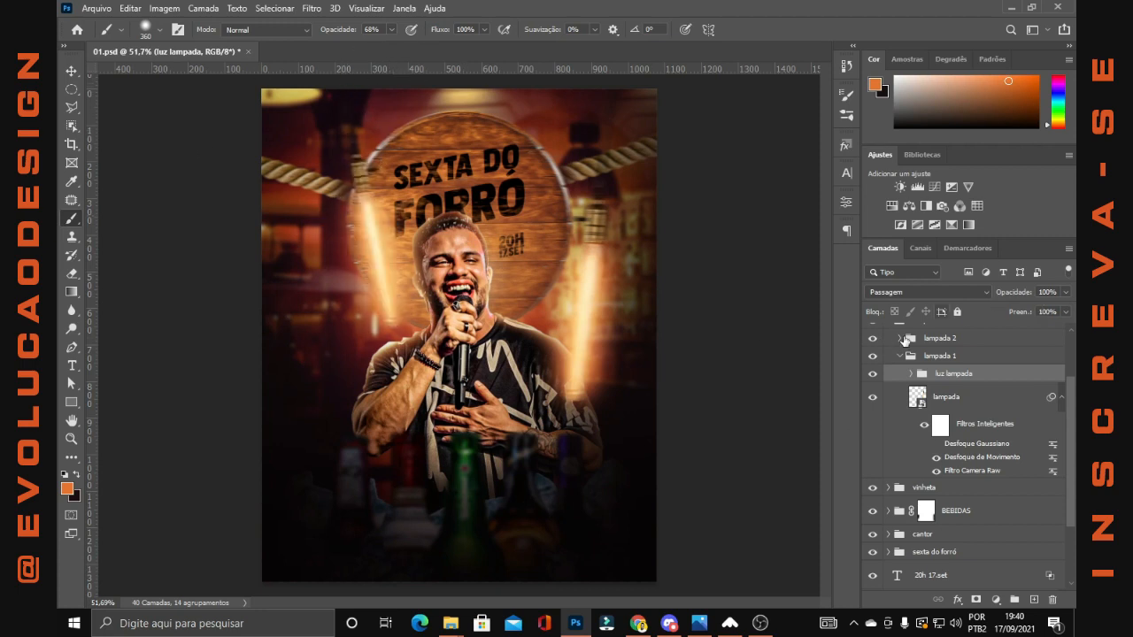
scroll(904, 340, up, 2)
click(905, 415)
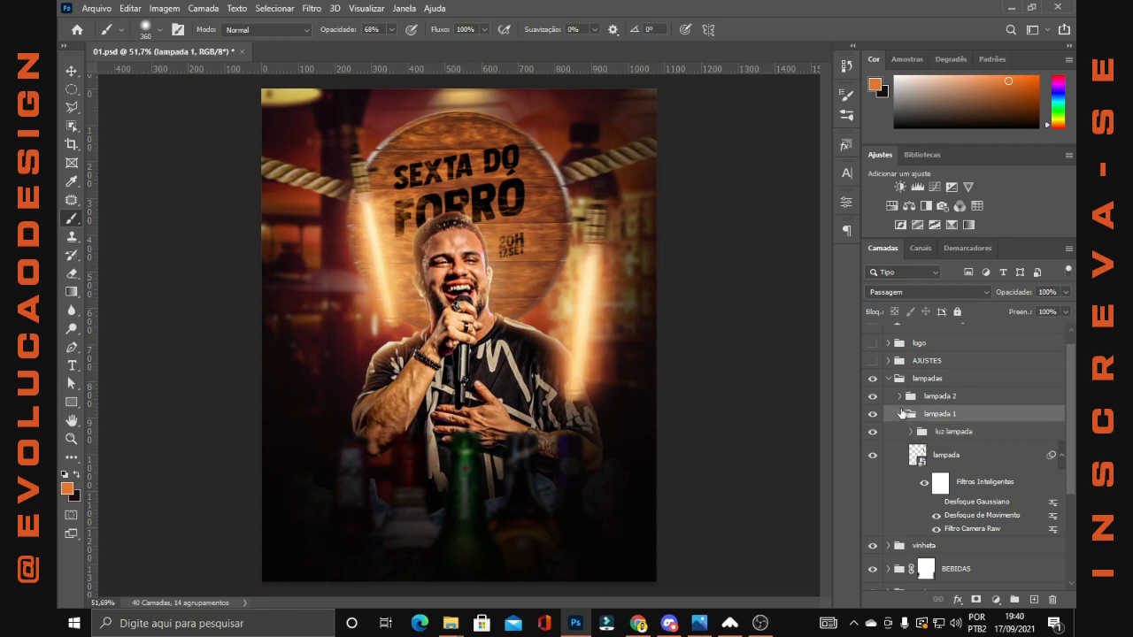
click(901, 413)
click(888, 378)
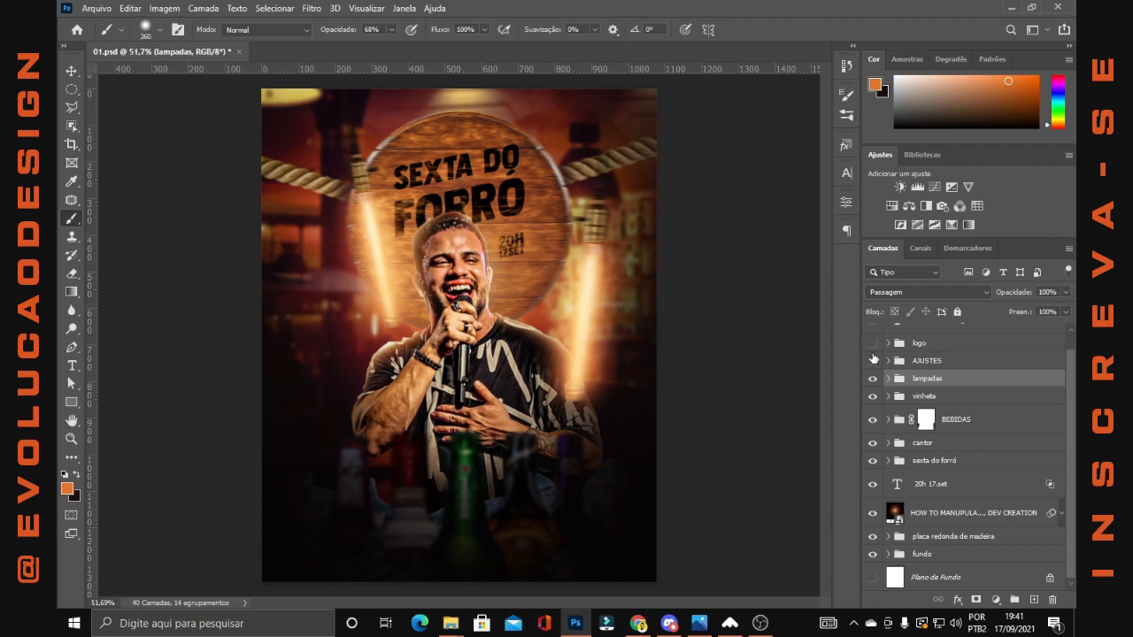
Show and expand the AJUSTES group, and hide all of its layers above Camada 18
click(873, 362)
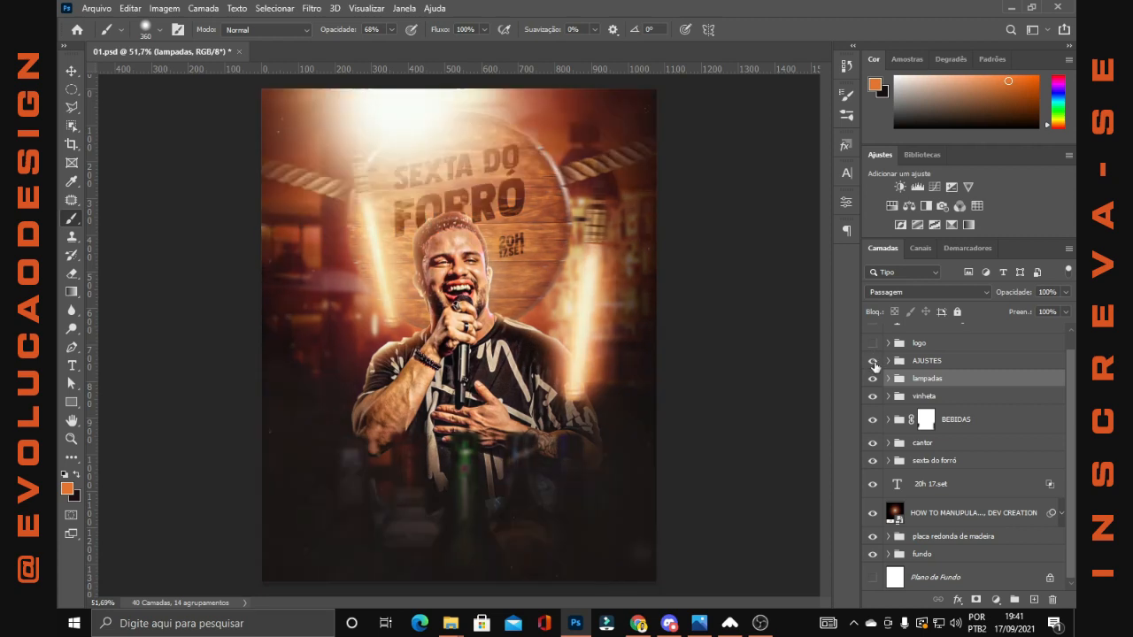
click(888, 361)
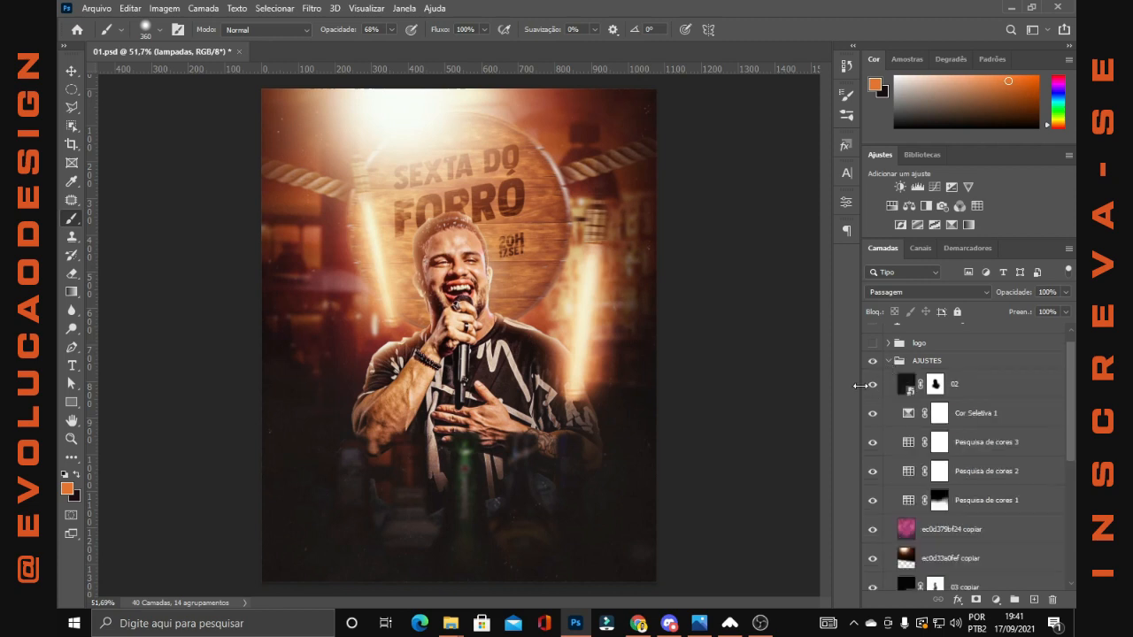
drag(872, 385, 873, 474)
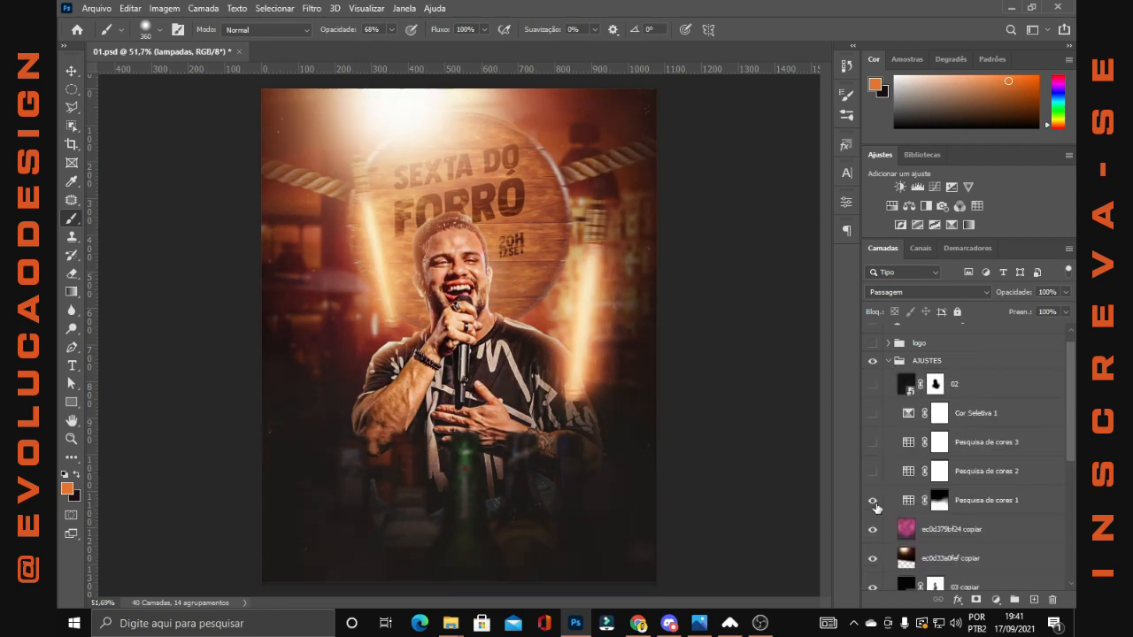
click(876, 505)
click(873, 533)
scroll(875, 535, down, 2)
click(874, 504)
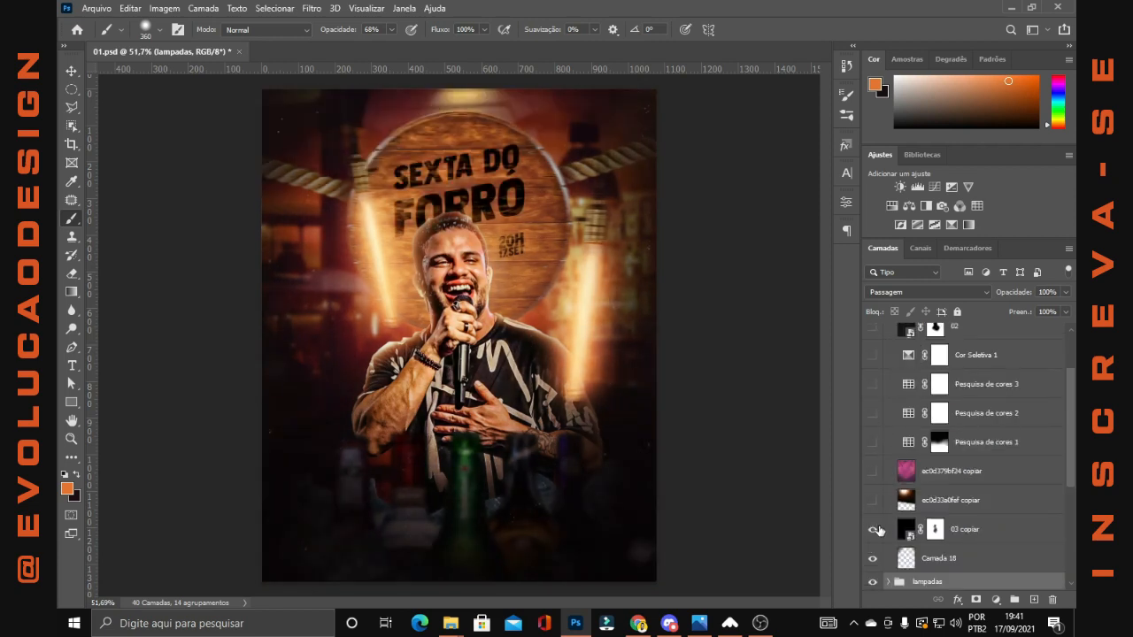
click(874, 530)
Select Camada 18 and compare the whole flyer without and with this layer
click(942, 559)
scroll(942, 556, down, 2)
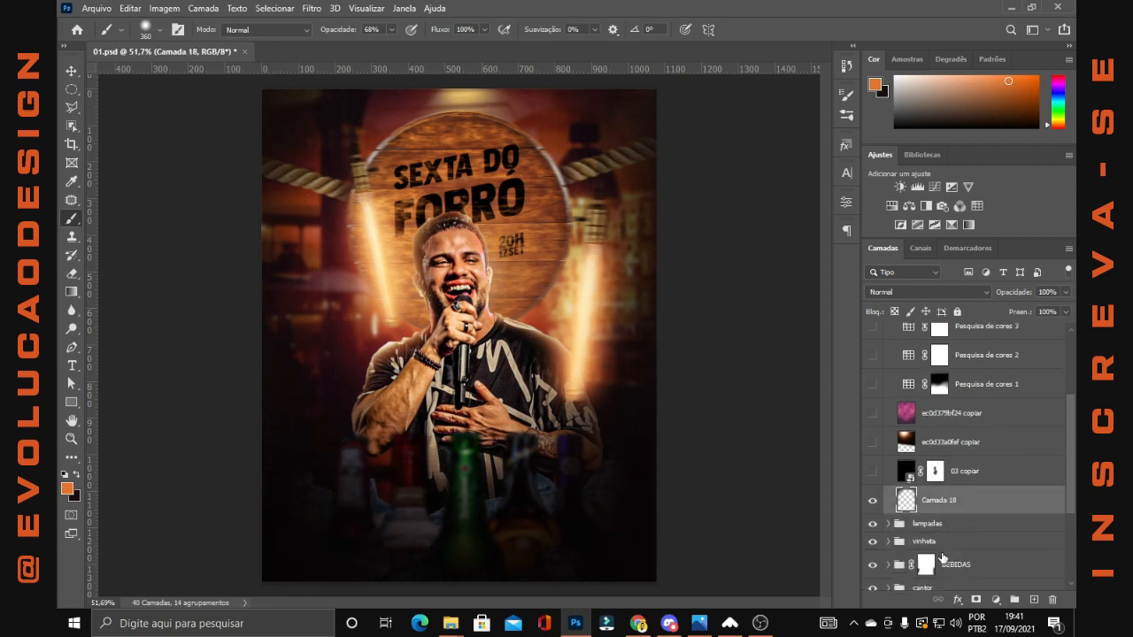
scroll(455, 343, down, 2)
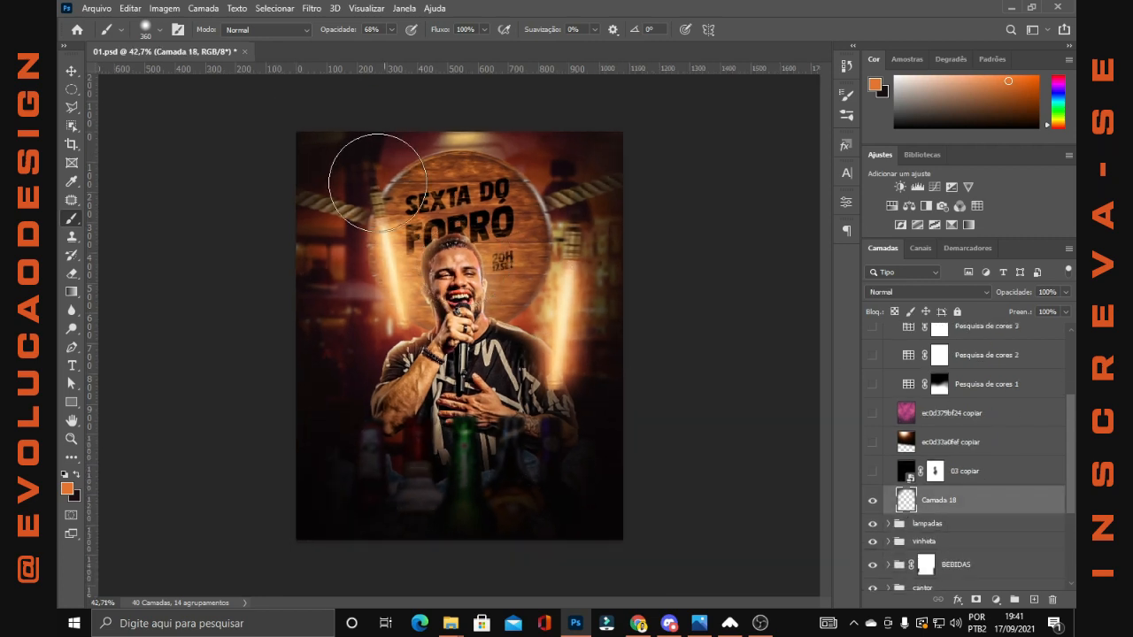
click(873, 500)
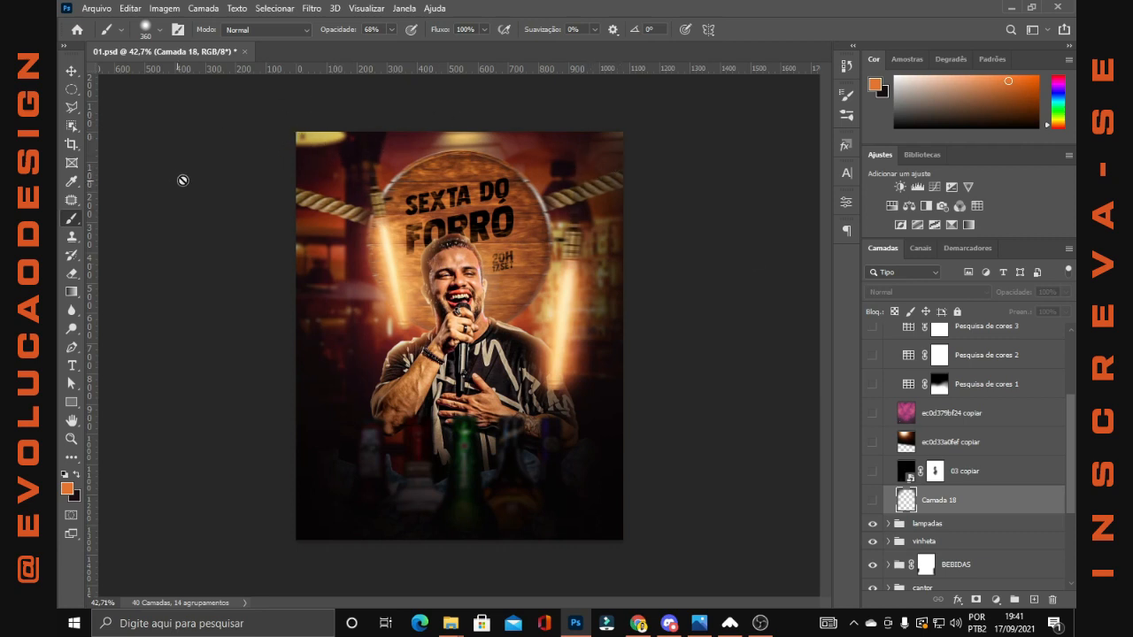
click(873, 500)
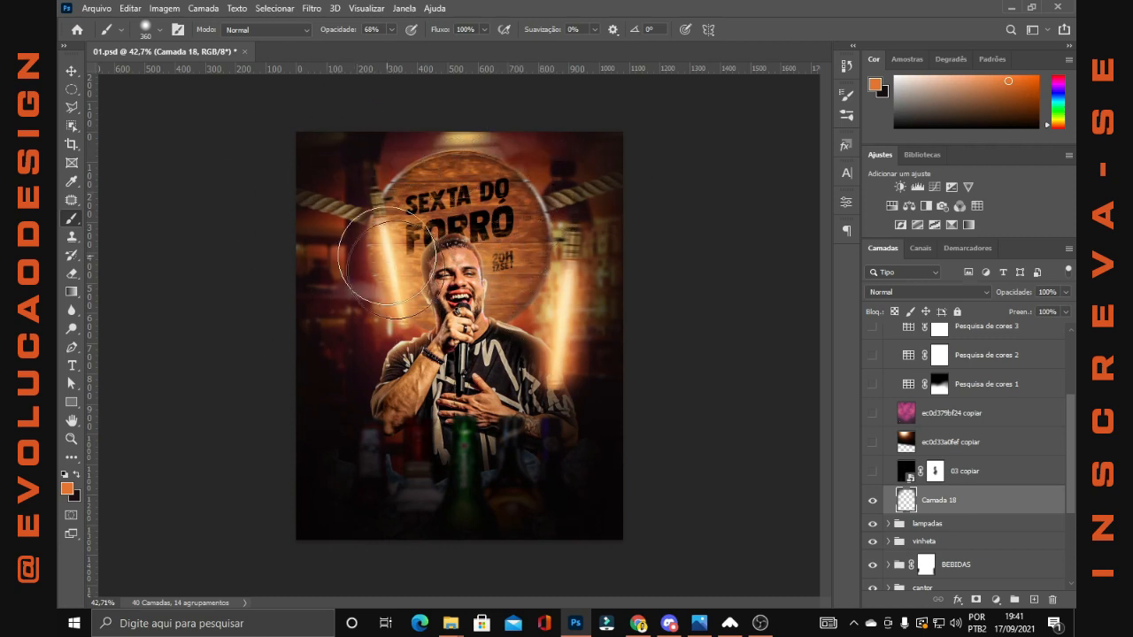
Show and select the 03 copiar layer in the AJUSTES group
click(873, 471)
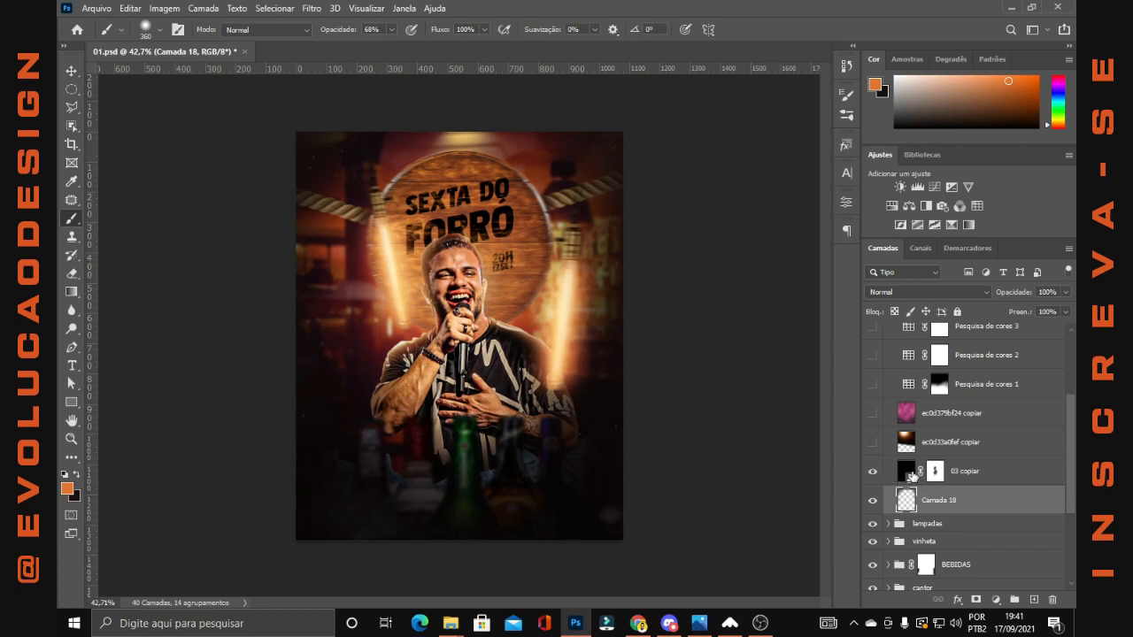
click(909, 475)
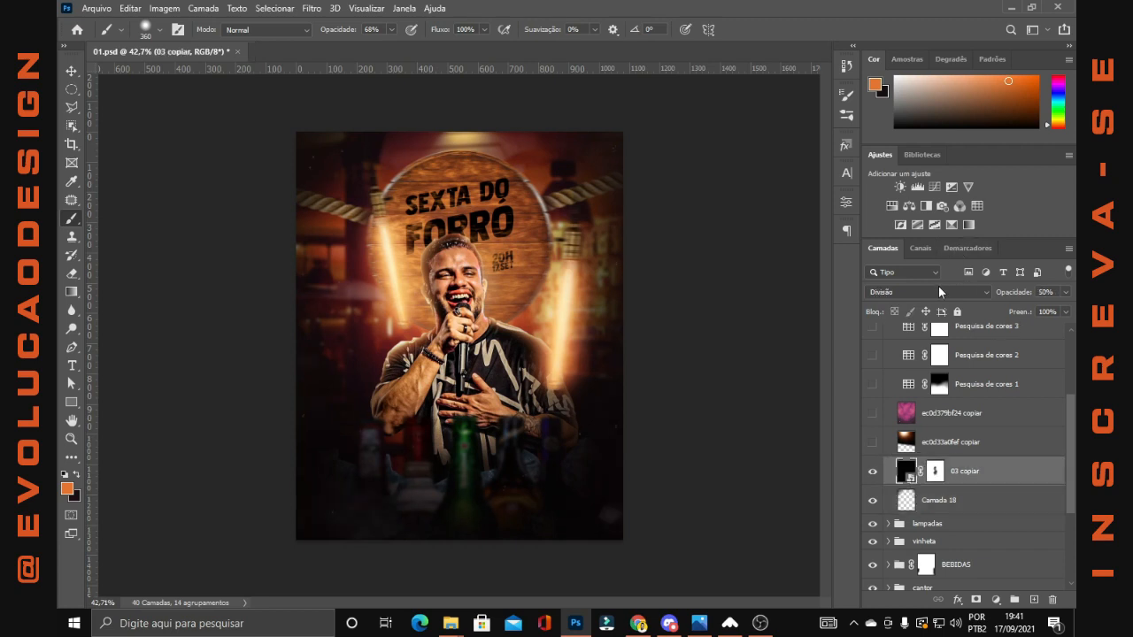
Preview 03 copiar in Normal blend mode at 96% opacity with its layer mask disabled
click(938, 290)
click(934, 267)
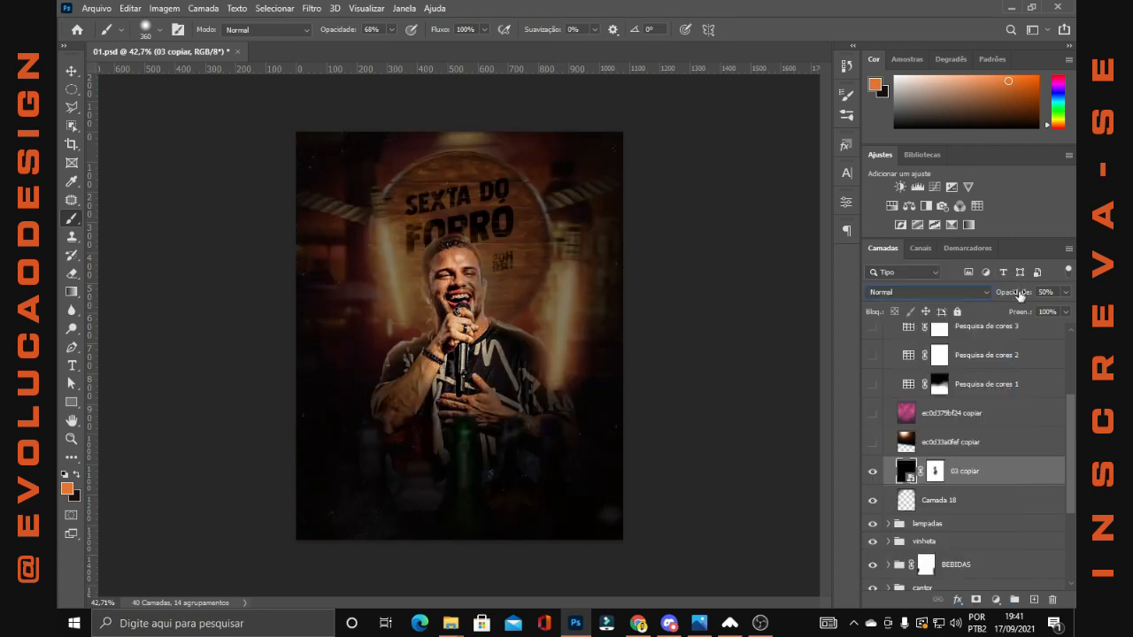
drag(1020, 296, 1067, 309)
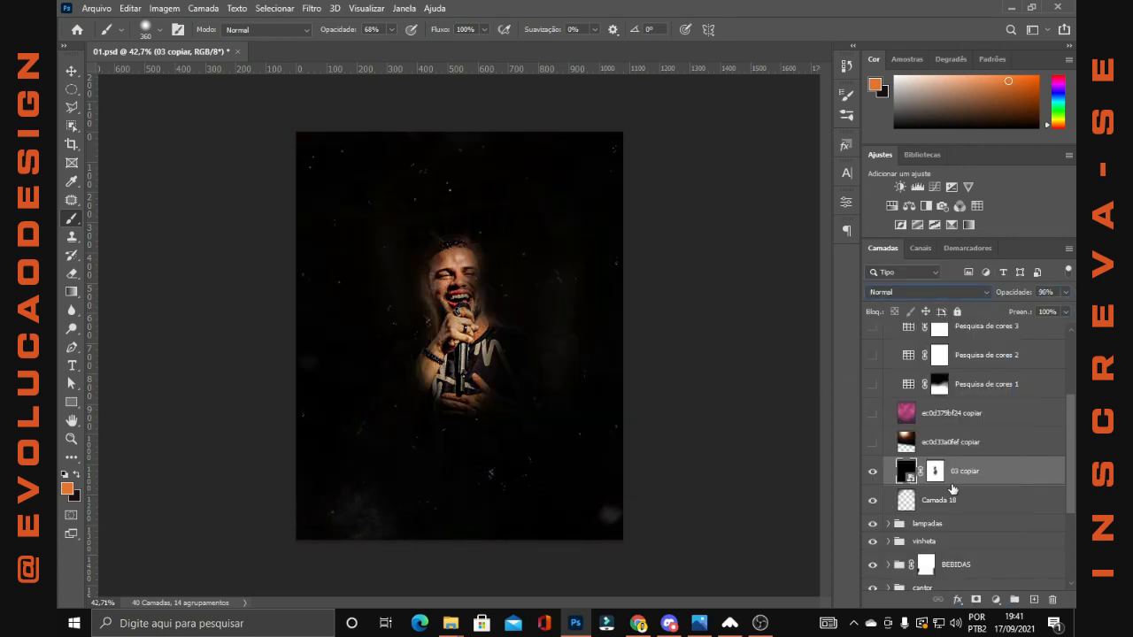
right_click(937, 474)
click(943, 484)
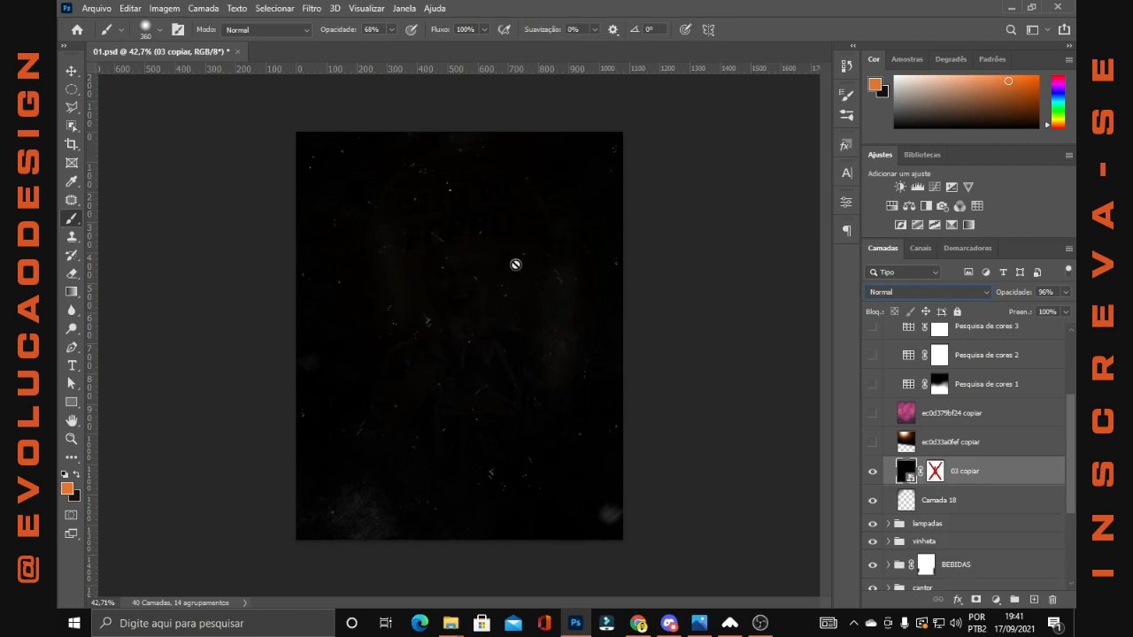
Undo the trial changes to the layer mask, opacity and blend mode of 03 copiar
drag(1016, 295, 1023, 294)
key(ctrl+z)
key(ctrl+z)
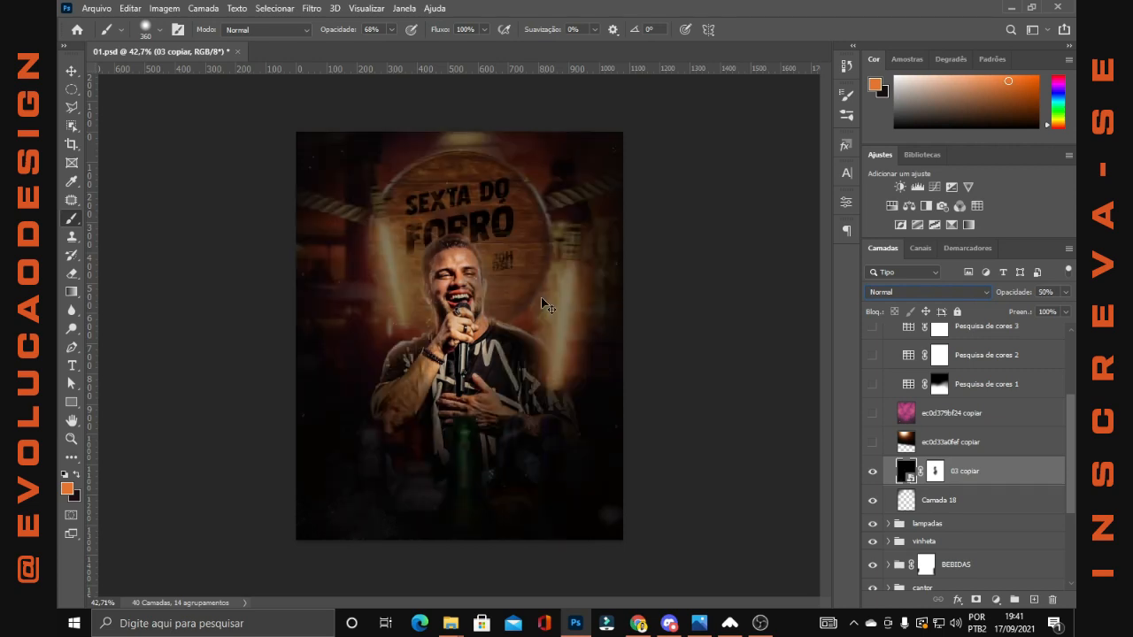
key(ctrl+z)
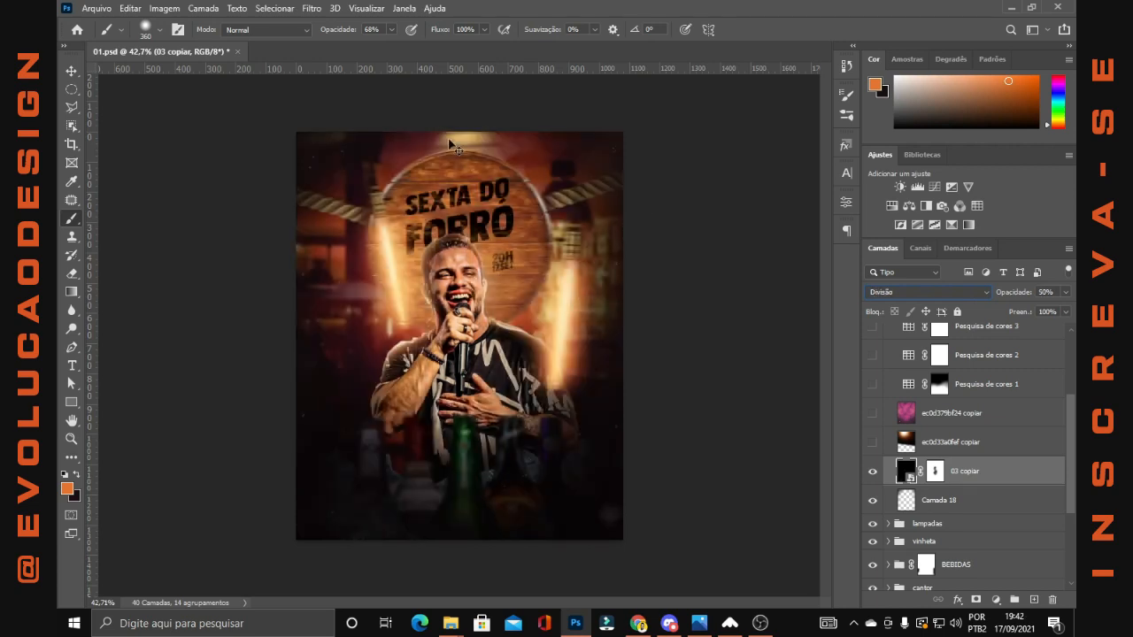
Show and select the ec0d33a0fef copiar light layer in the AJUSTES group
key(Return)
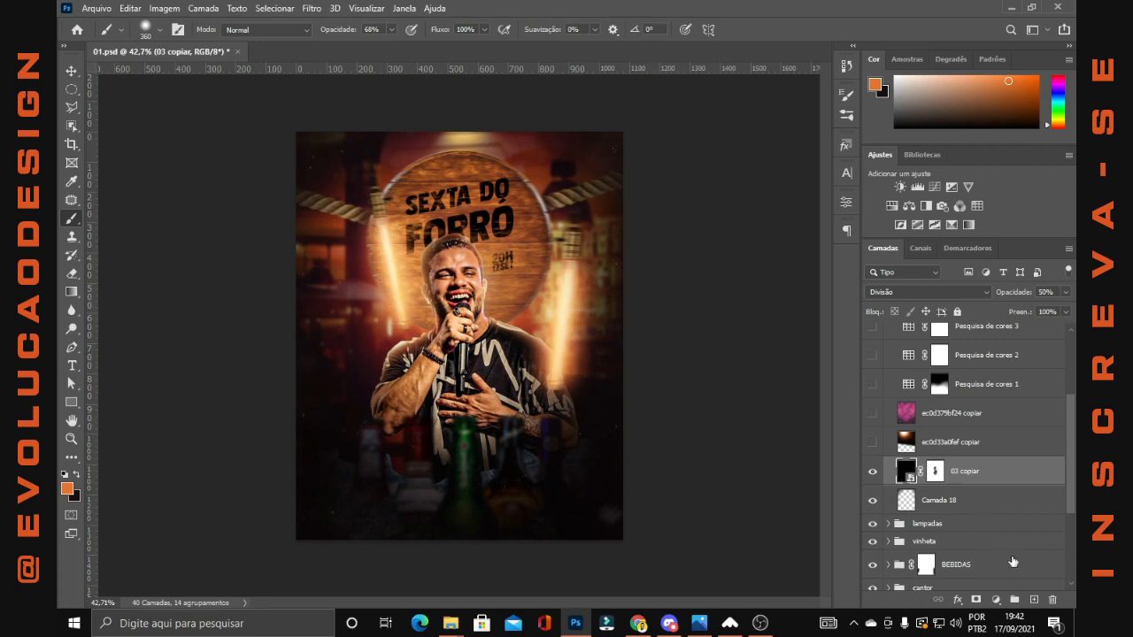
click(873, 441)
click(993, 441)
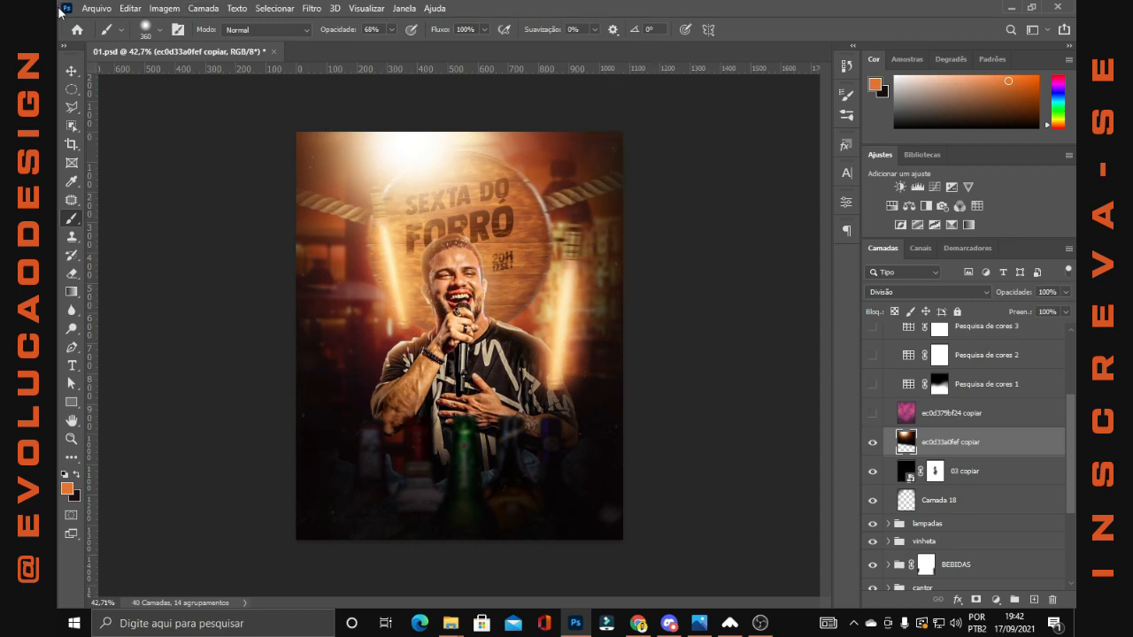
Inspect the transform bounds of ec0d33a0fef copiar beyond the canvas and compare the flyer without and with this layer
click(72, 70)
click(406, 429)
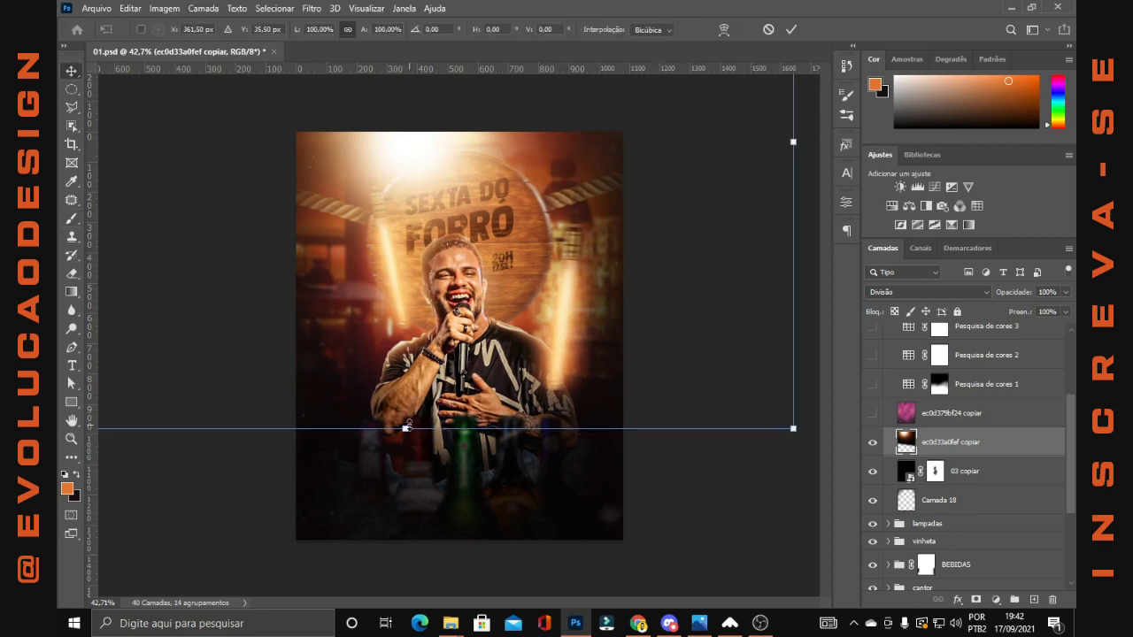
scroll(503, 271, down, 2)
mouse_move(481, 200)
mouse_down()
mouse_move(471, 298)
mouse_move(672, 271)
mouse_move(359, 264)
mouse_move(531, 212)
mouse_move(428, 259)
mouse_move(468, 213)
mouse_up()
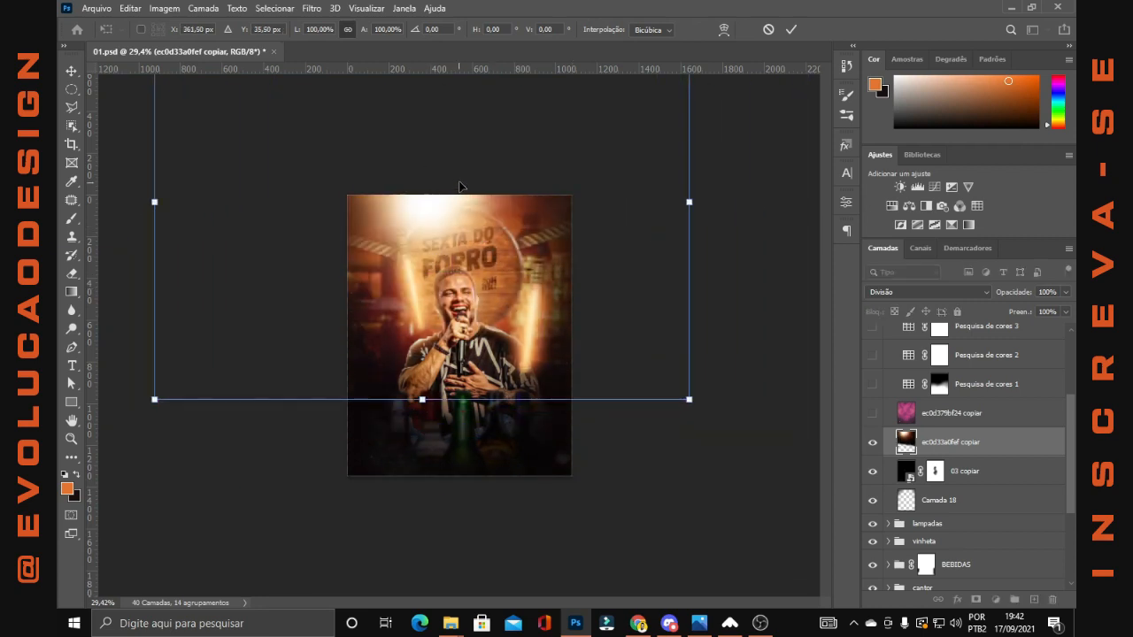
scroll(471, 170, up, 2)
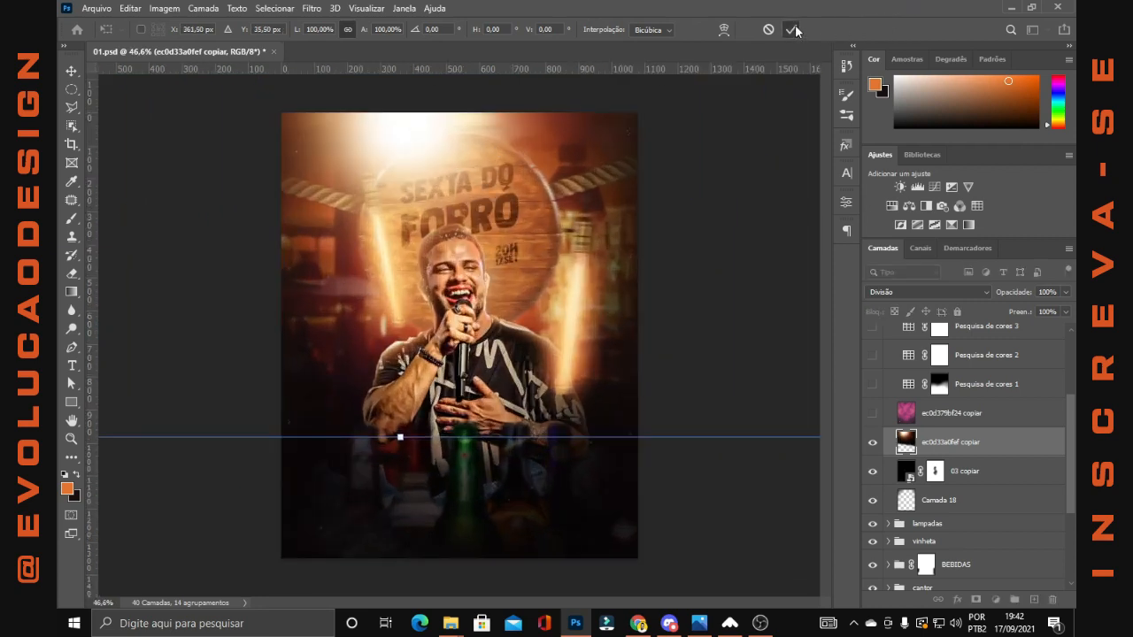
click(791, 29)
scroll(425, 123, up, 1)
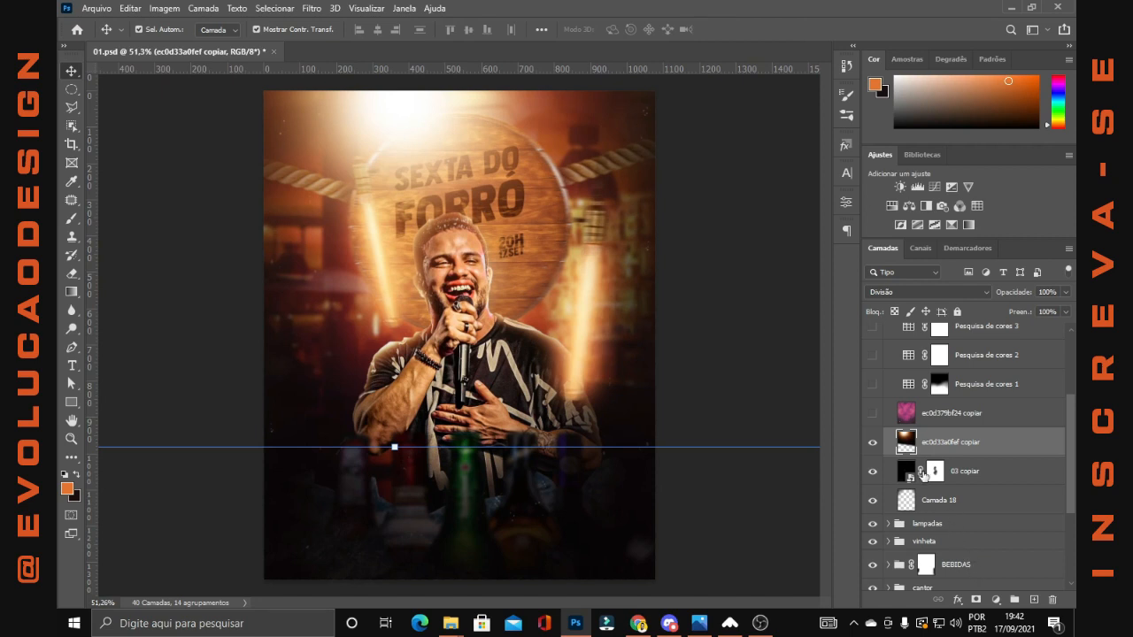
key(ctrl+comma)
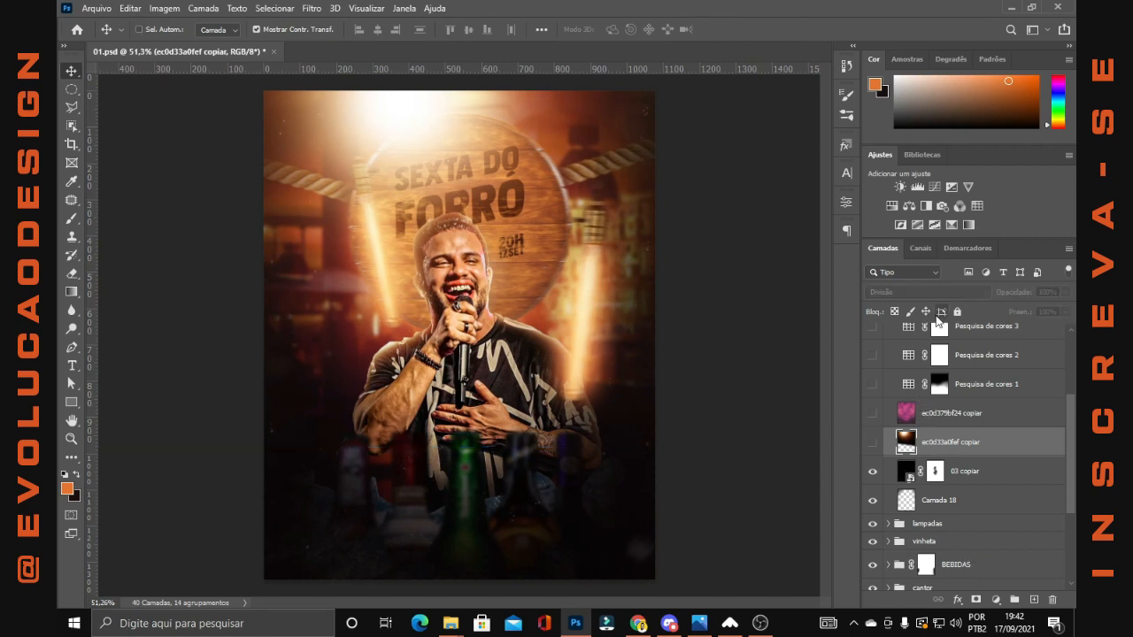
key(ctrl+comma)
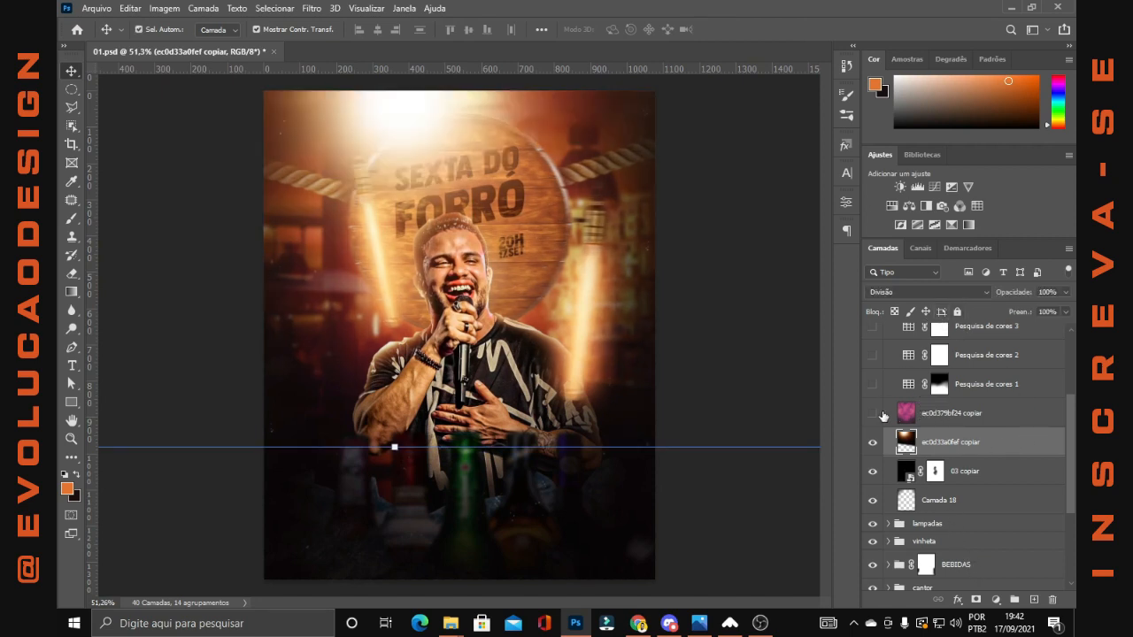
Show and select the pink ec0d379bf24 copiar layer above the light layer
click(920, 416)
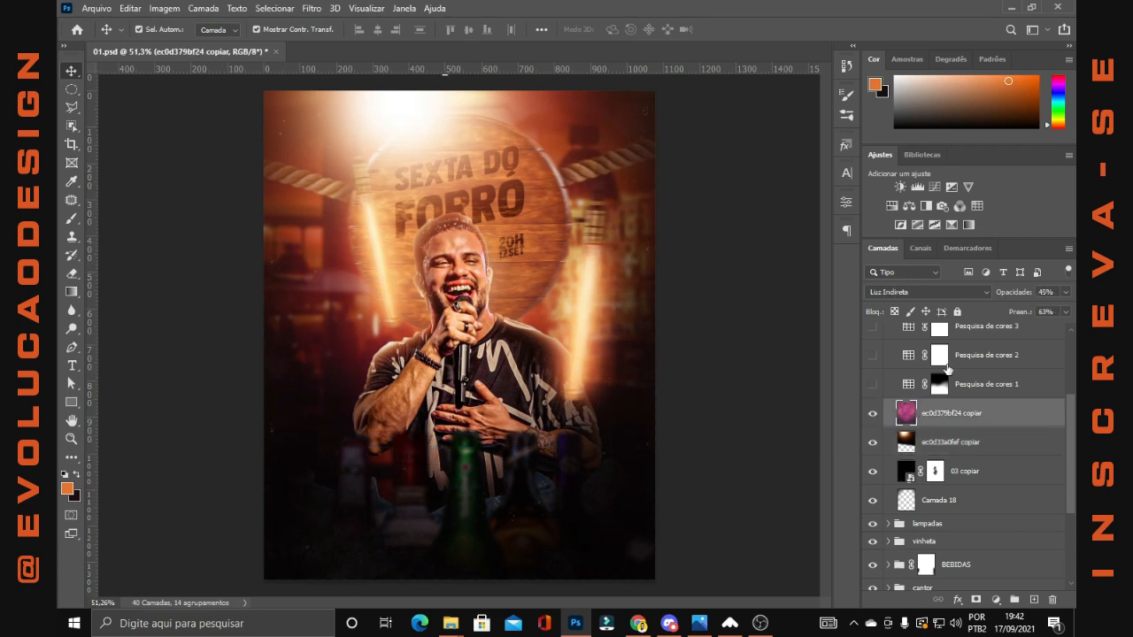
scroll(930, 395, down, 1)
scroll(653, 317, down, 3)
scroll(866, 377, down, 2)
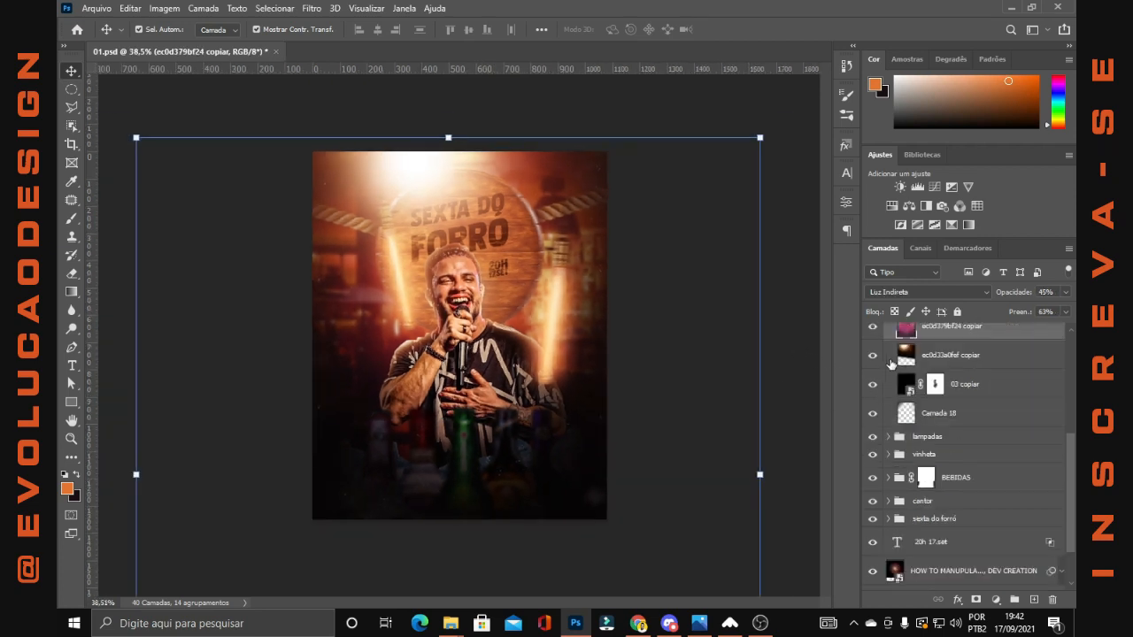
scroll(924, 390, up, 4)
scroll(925, 390, up, 1)
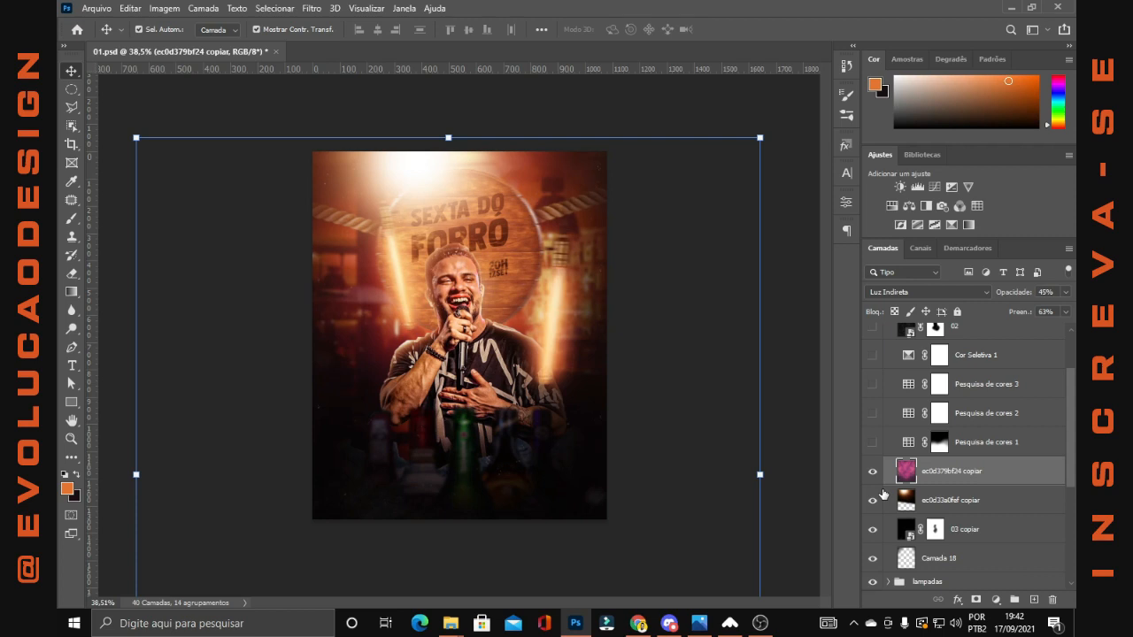
Preview ec0d379bf24 copiar in Normal blend mode at 100% opacity and 100% fill, and check its transform bounds
click(897, 293)
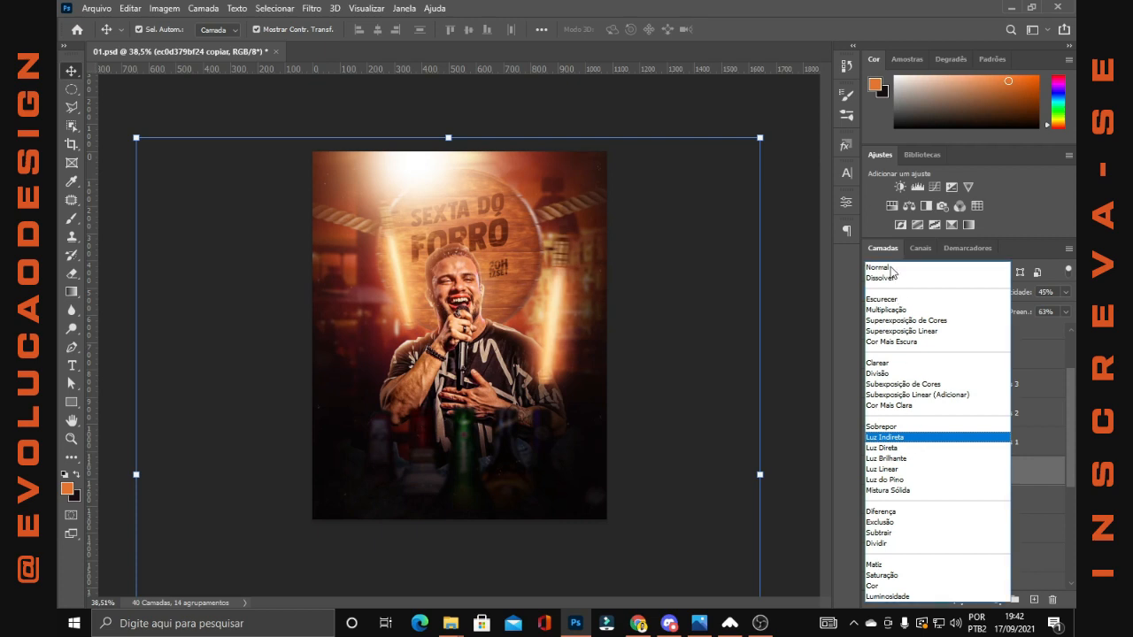
click(891, 269)
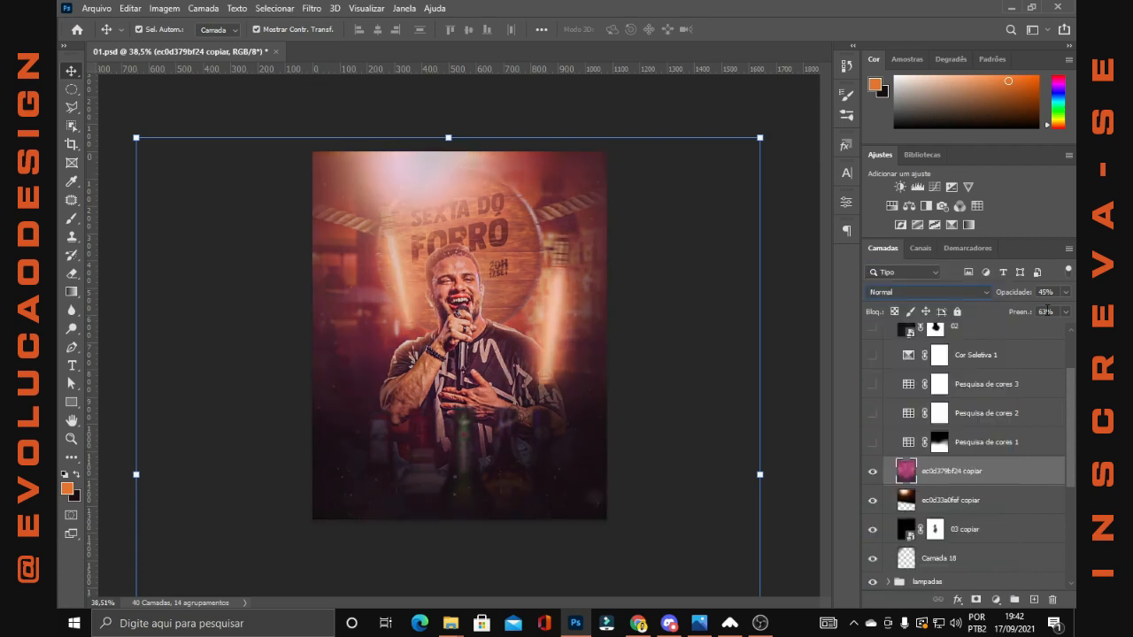
key(0)
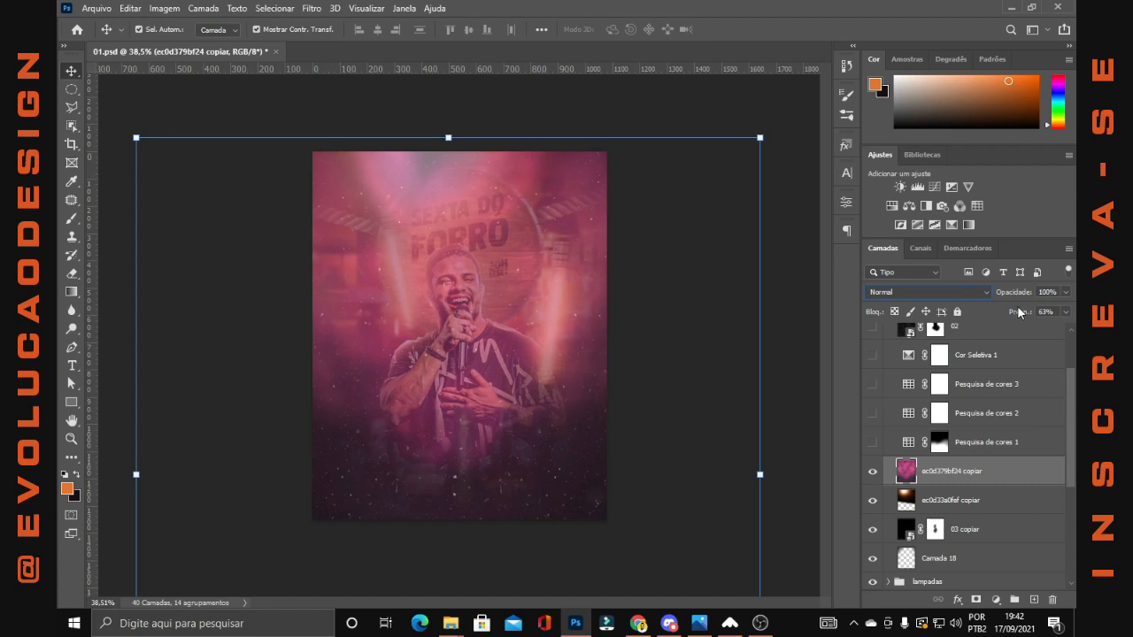
key(shift+0)
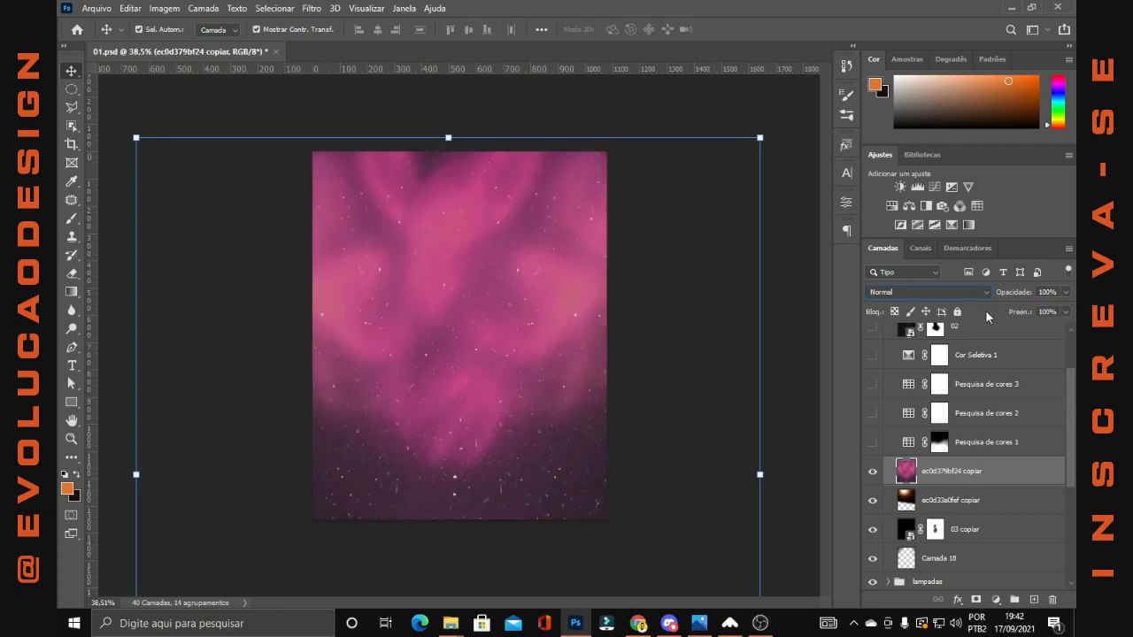
click(762, 476)
drag(511, 338, 473, 315)
click(791, 29)
Restore ec0d379bf24 copiar to Luz Indireta blend mode with 45% opacity and 63% fill
key(shift+6)
key(shift+3)
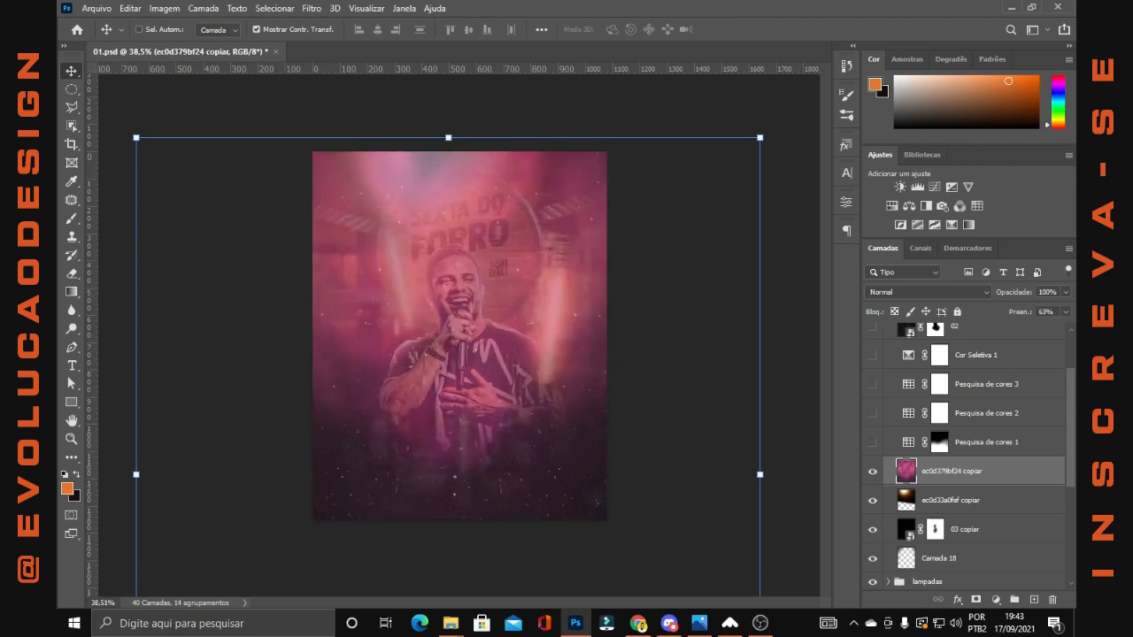
key(shift+alt+f)
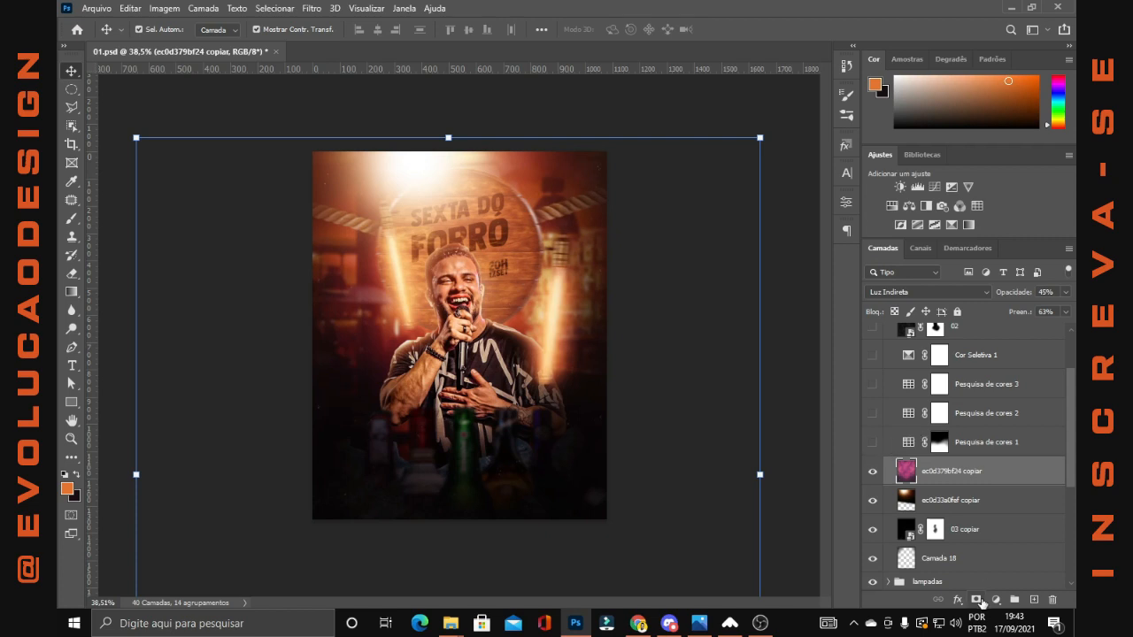
Show the Pesquisa de cores 1, 2 and 3 and Cor Seletiva 1 adjustment layers, checking the available adjustment types
click(995, 601)
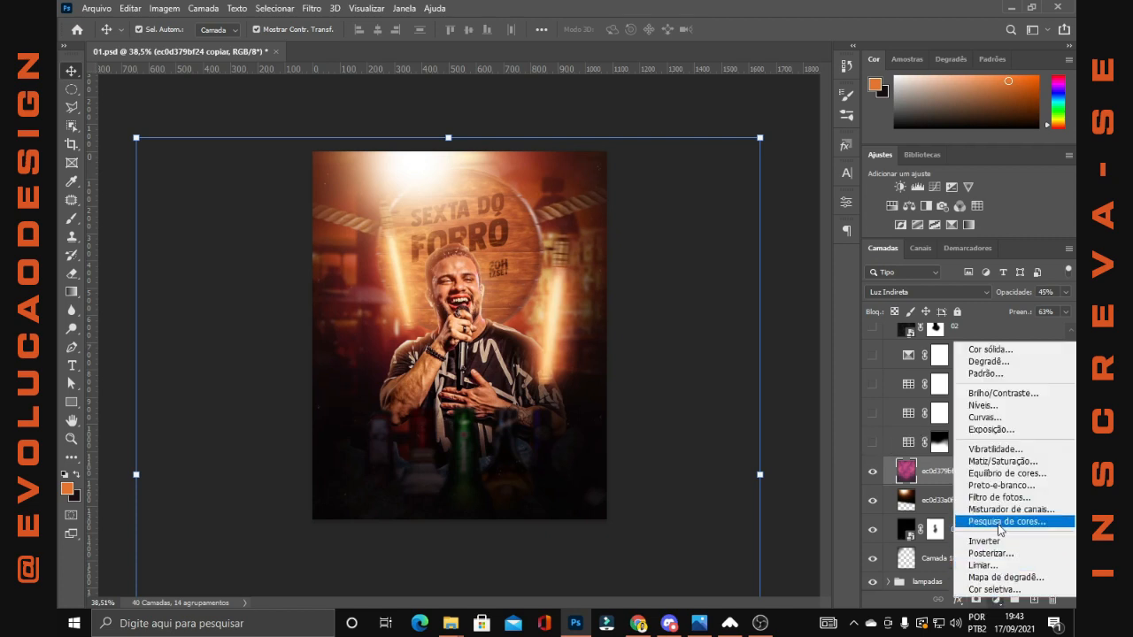
key(Escape)
click(873, 442)
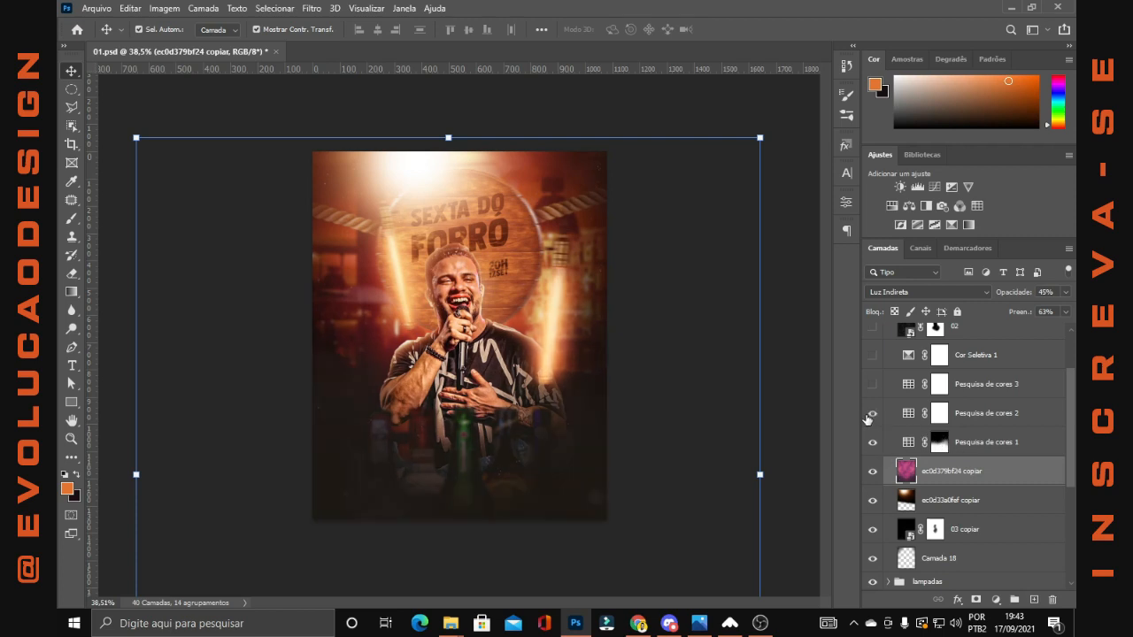
click(940, 413)
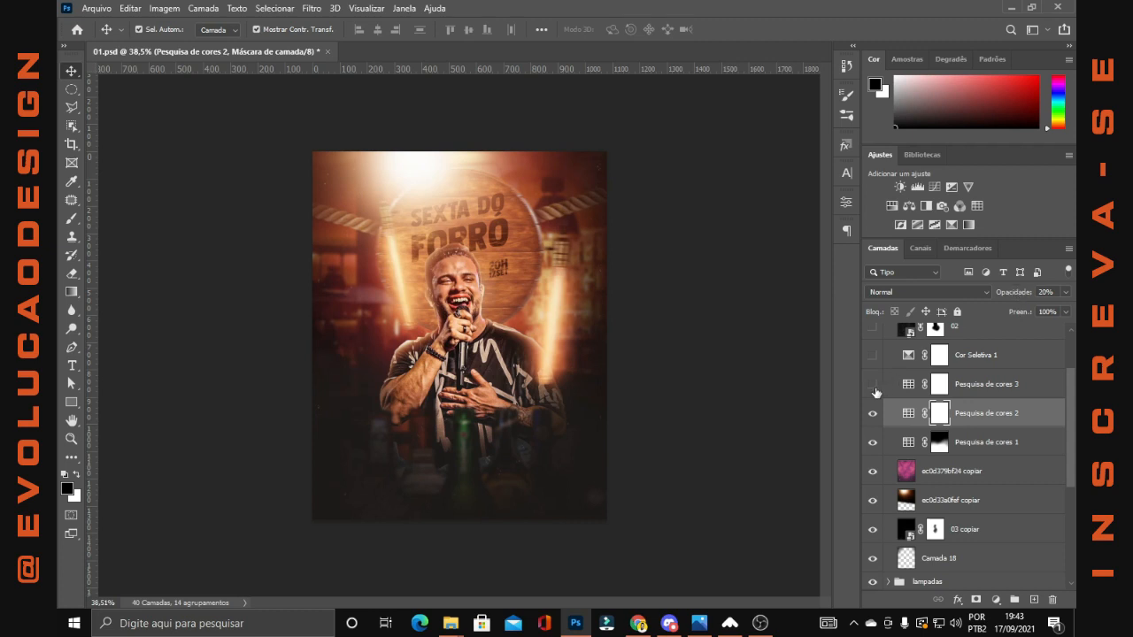
click(986, 388)
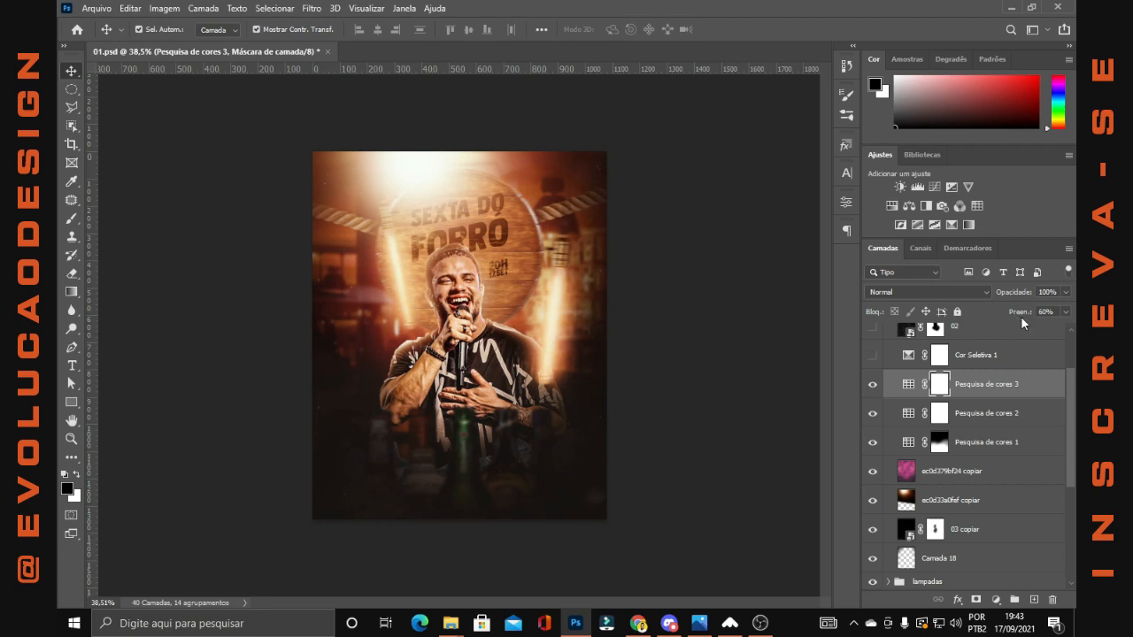
click(995, 602)
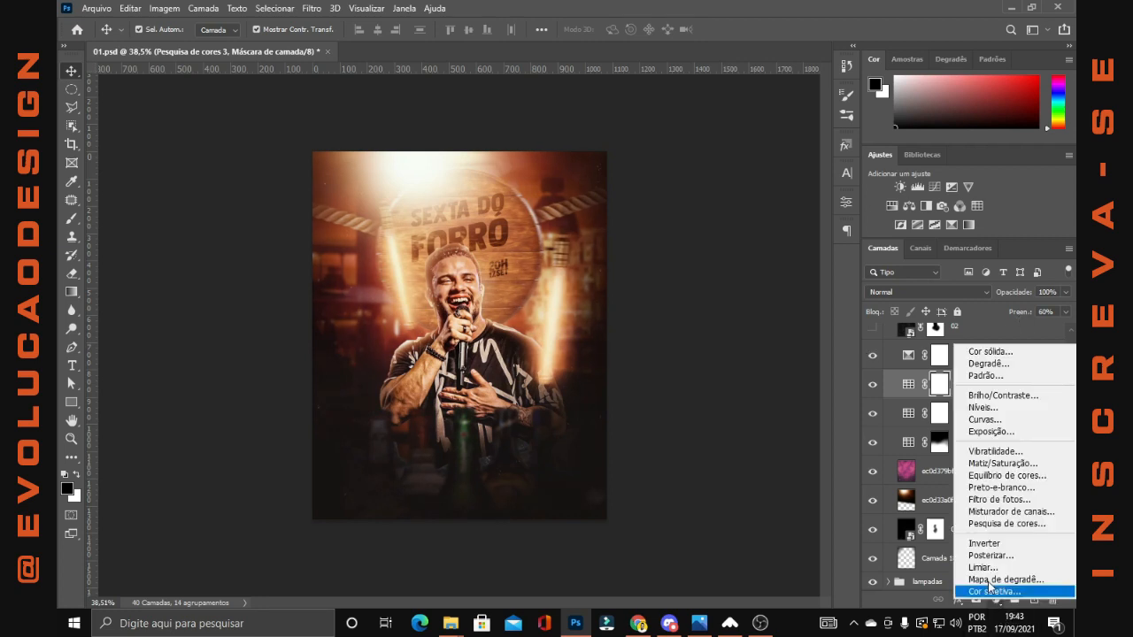
click(741, 383)
Review the Cor Seletiva 1 settings for the Vermelhos and Neutros color ranges
double_click(908, 356)
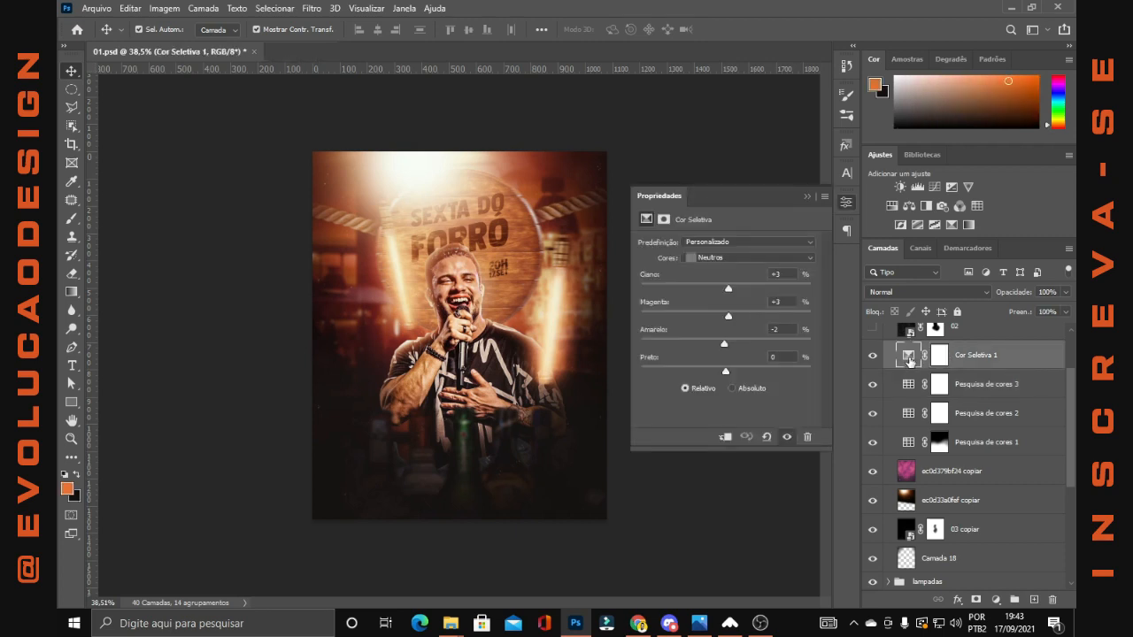
click(759, 258)
click(759, 268)
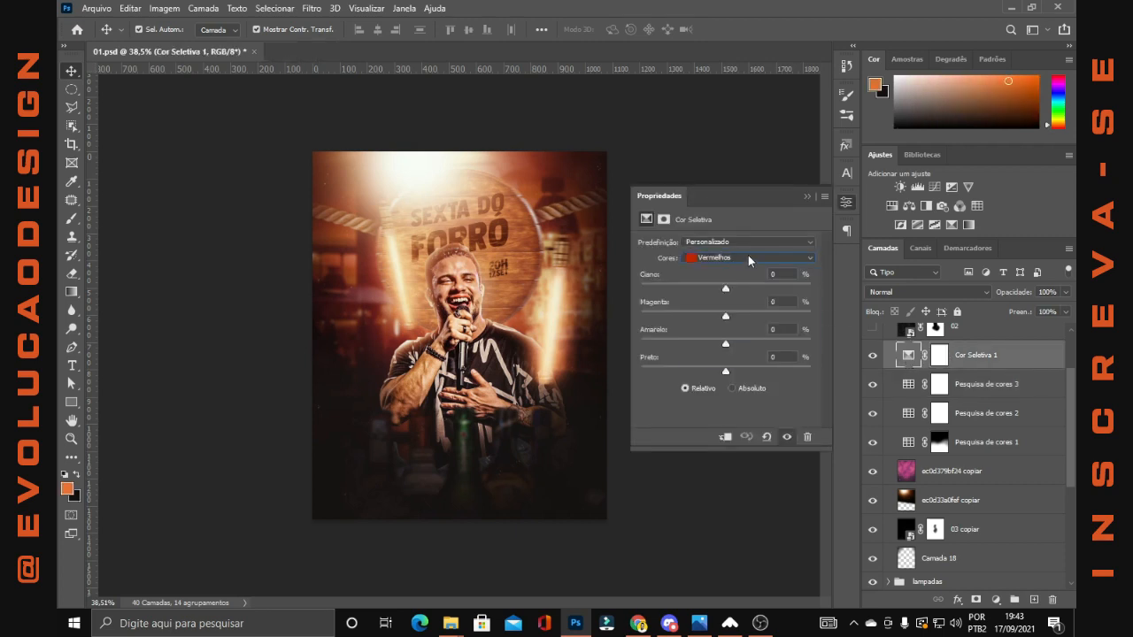
click(748, 256)
click(724, 349)
Compare the flyer without and with Cor Seletiva 1 and close its properties
click(873, 356)
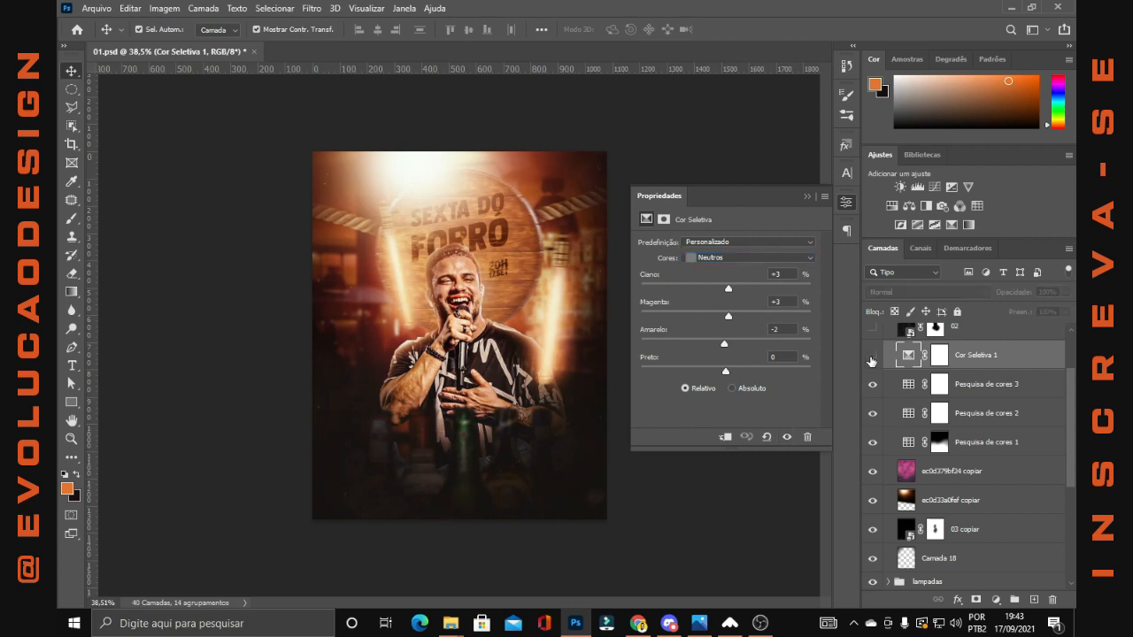
click(872, 357)
click(807, 197)
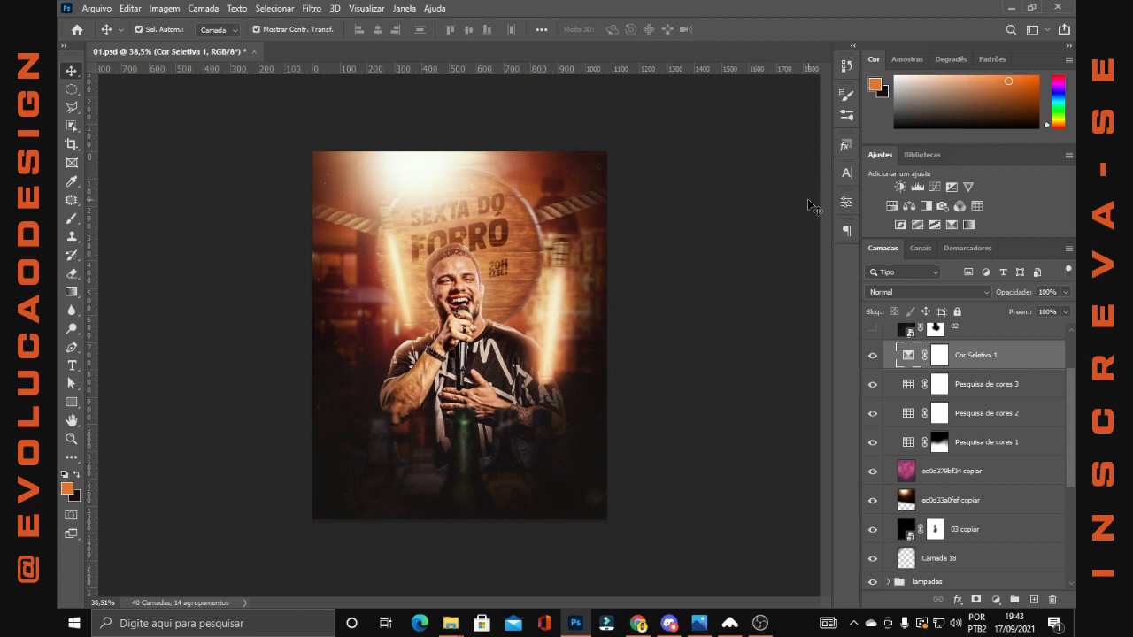
Show and select the 02 texture layer at the top of the AJUSTES group
scroll(813, 352, up, 4)
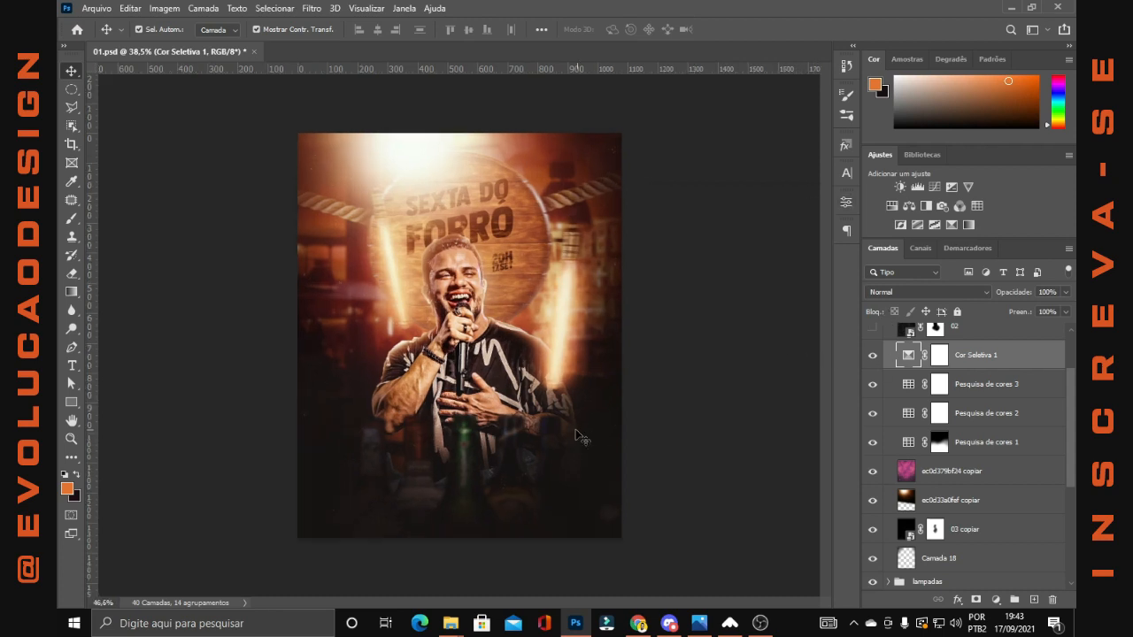
scroll(877, 434, up, 2)
click(873, 402)
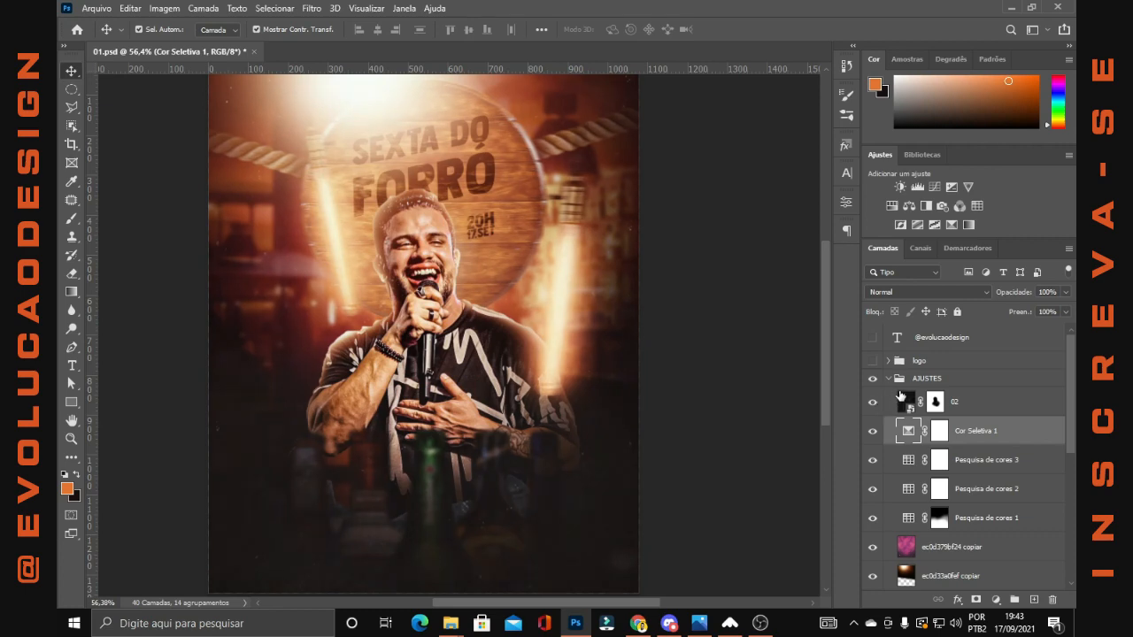
click(902, 397)
Preview layer 02 in Normal blend mode at 100% opacity with its layer mask disabled
click(925, 292)
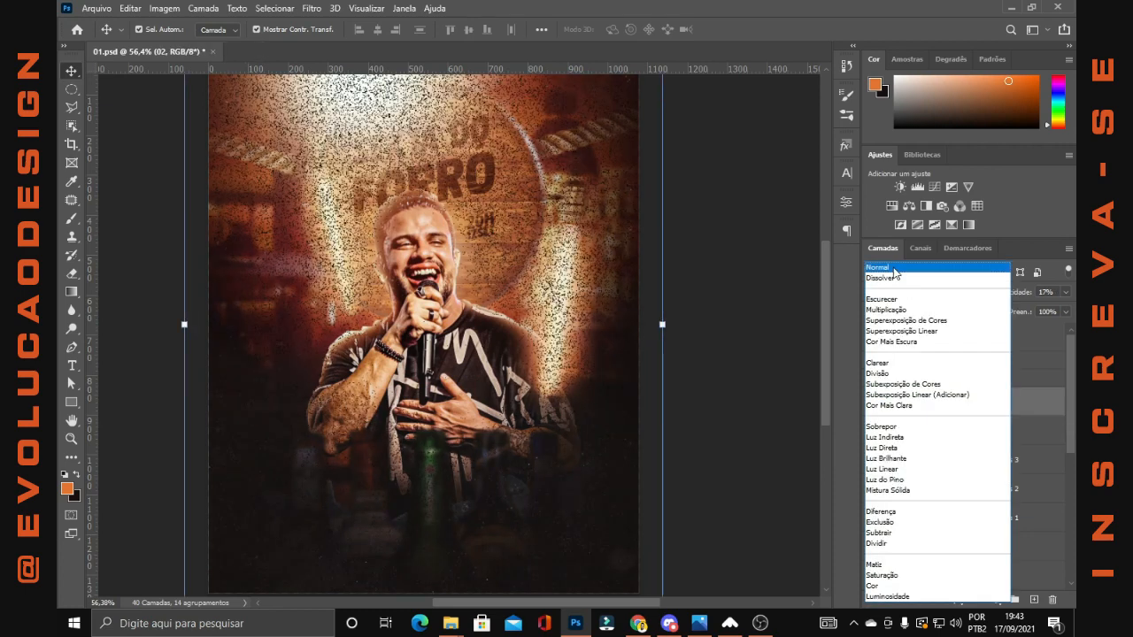
click(894, 268)
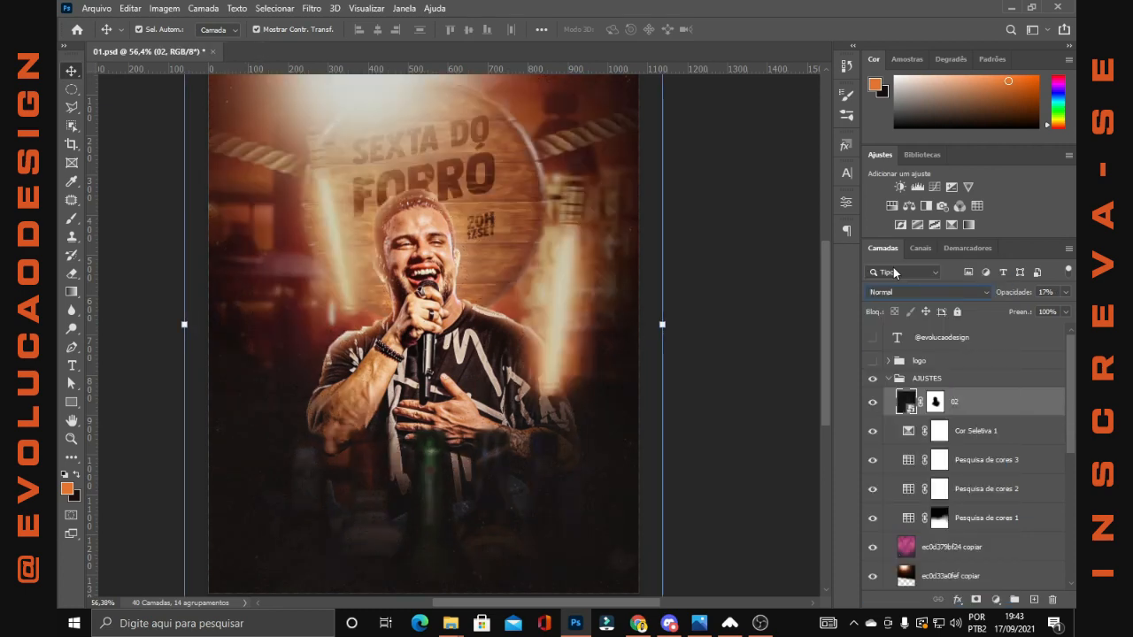
drag(1008, 295, 1073, 303)
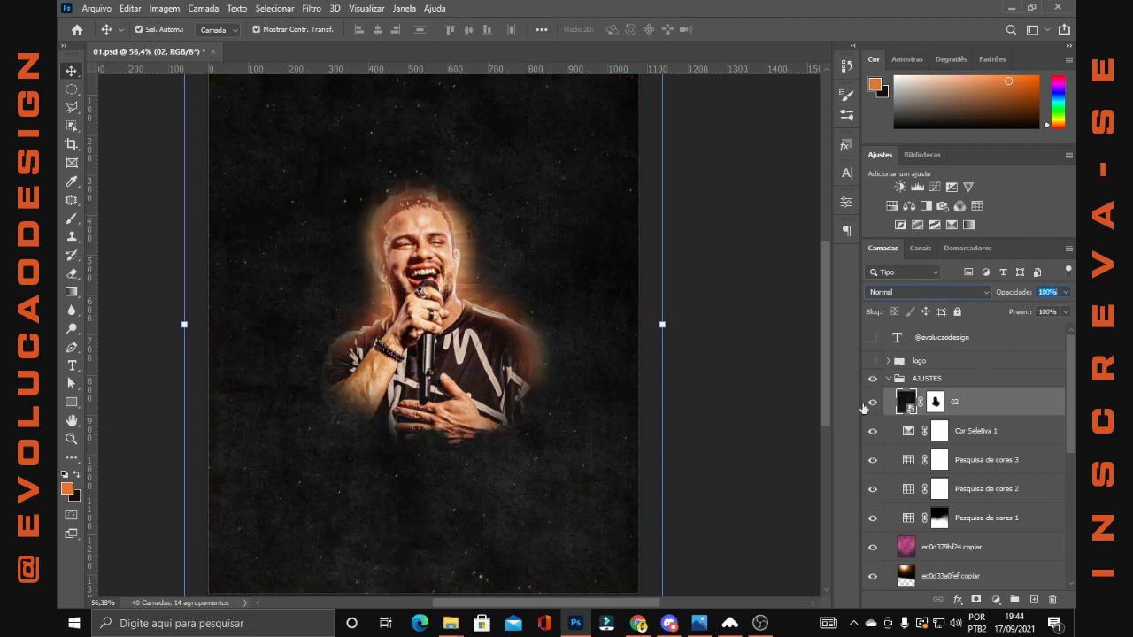
right_click(937, 403)
click(938, 409)
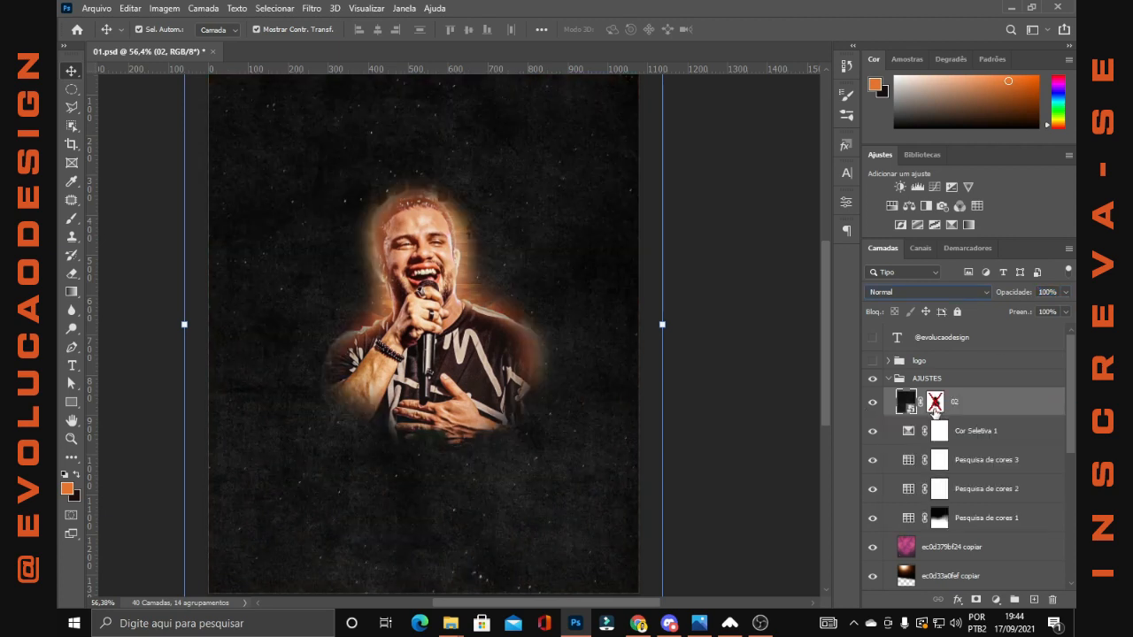
click(768, 321)
scroll(768, 320, down, 3)
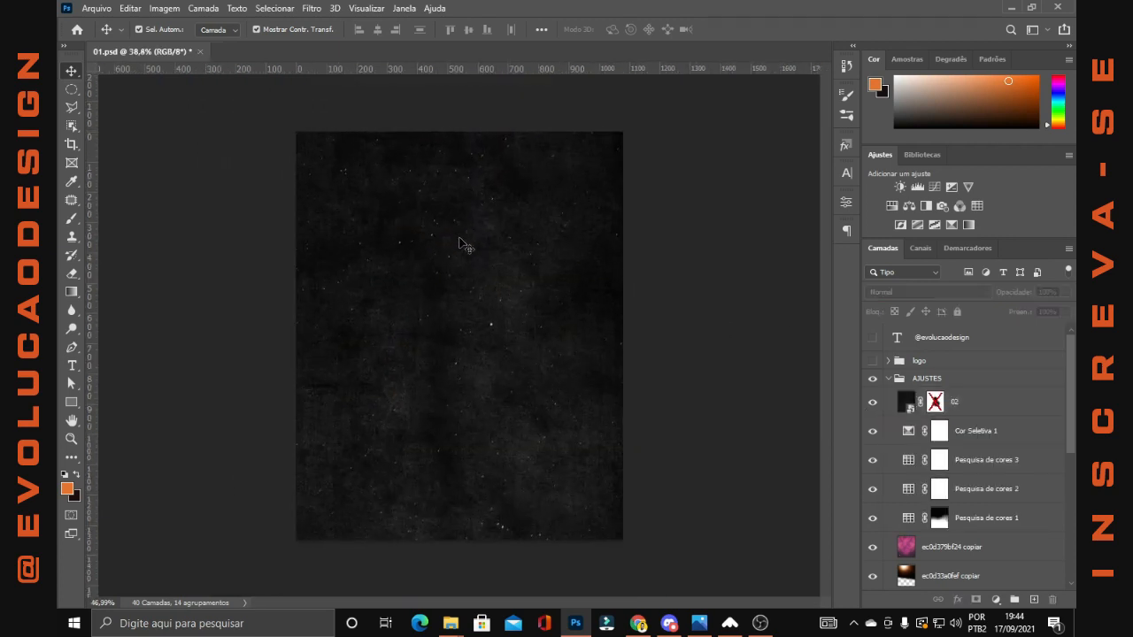
scroll(463, 245, up, 1)
Undo the trial changes to layer 02 and reselect it, keeping the Subexposição Linear (Adicionar) blend mode
key(ctrl+z)
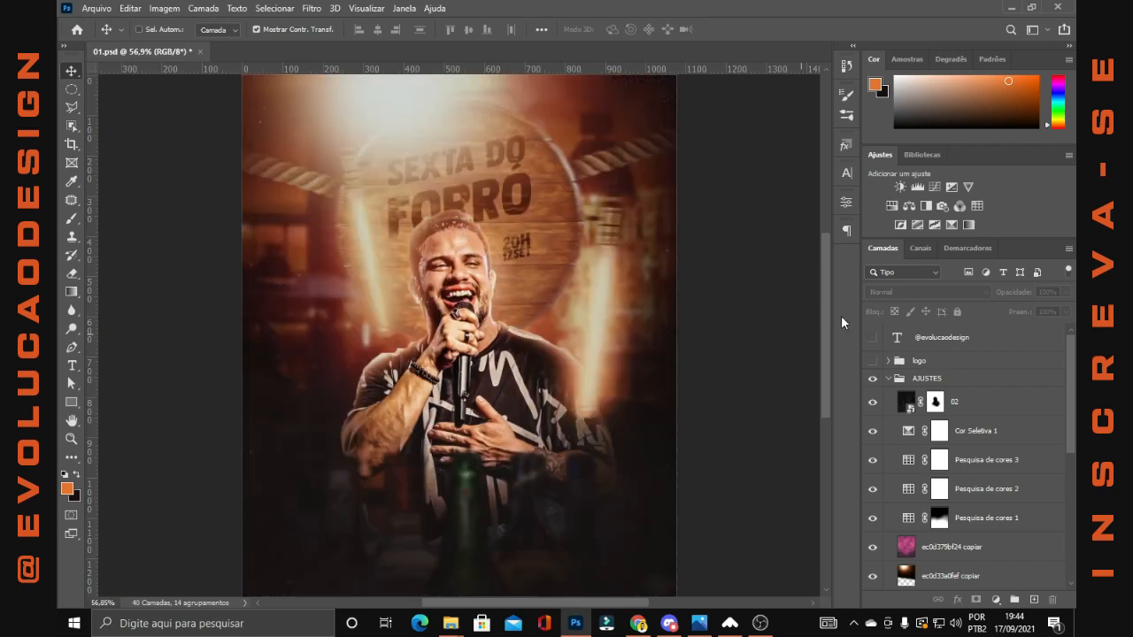
click(981, 401)
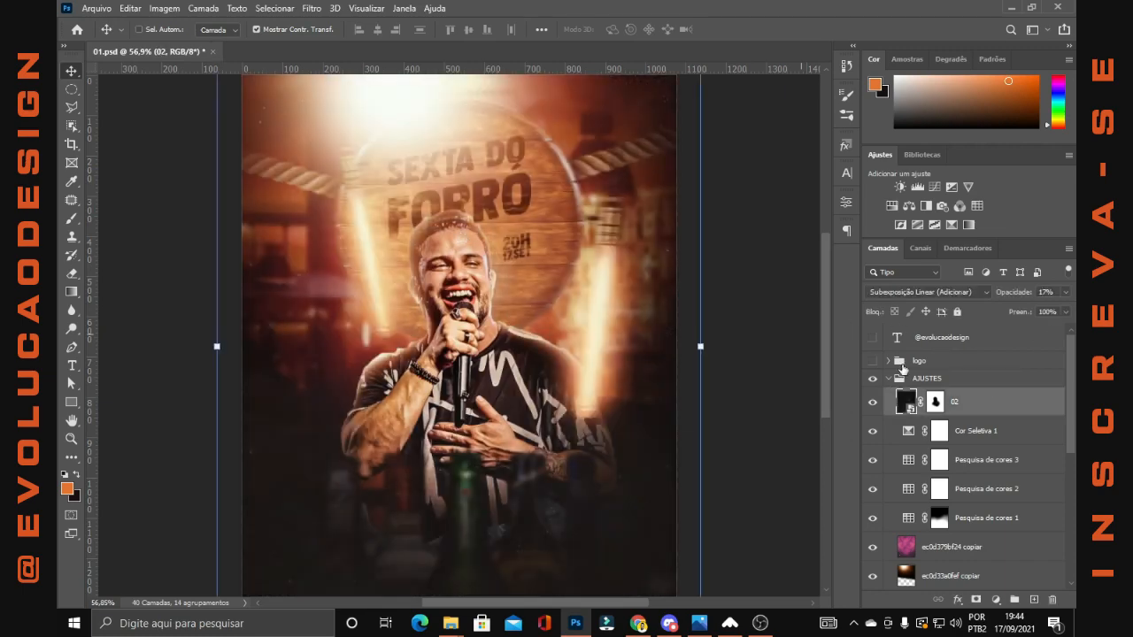
click(917, 291)
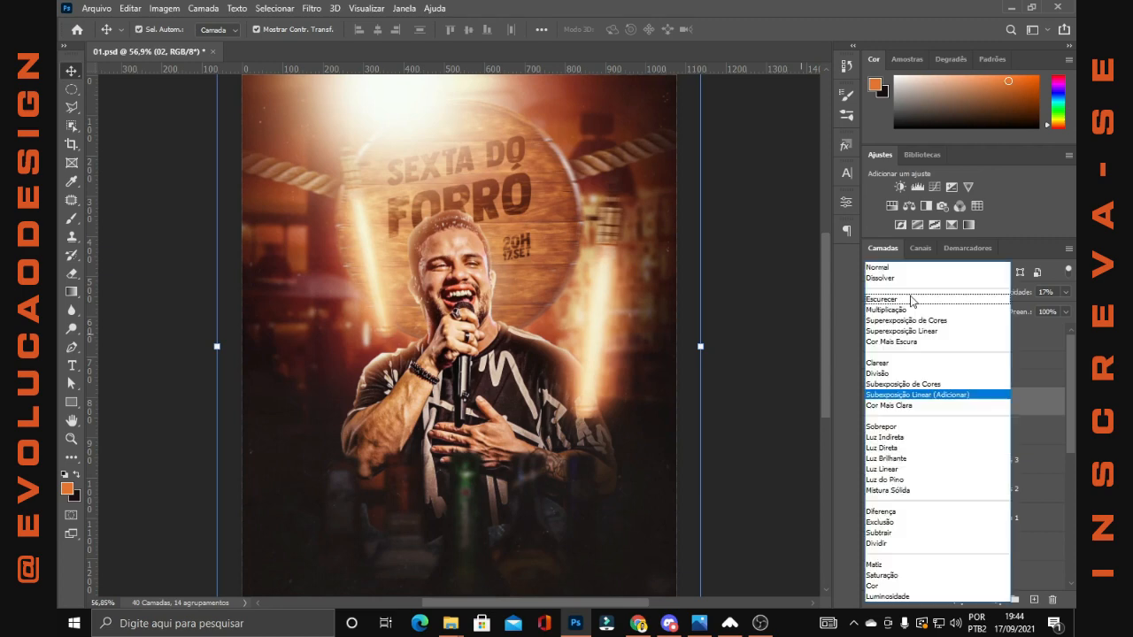
click(913, 401)
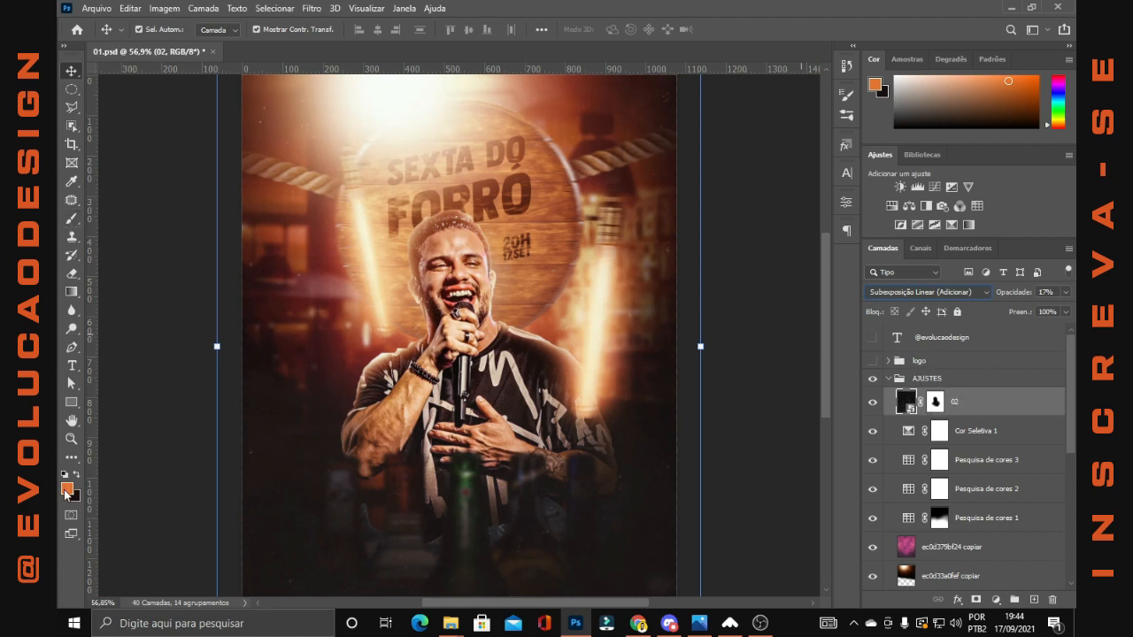
Collapse the AJUSTES group, show the logo group, and inspect the logo on the lower part of the flyer
click(888, 379)
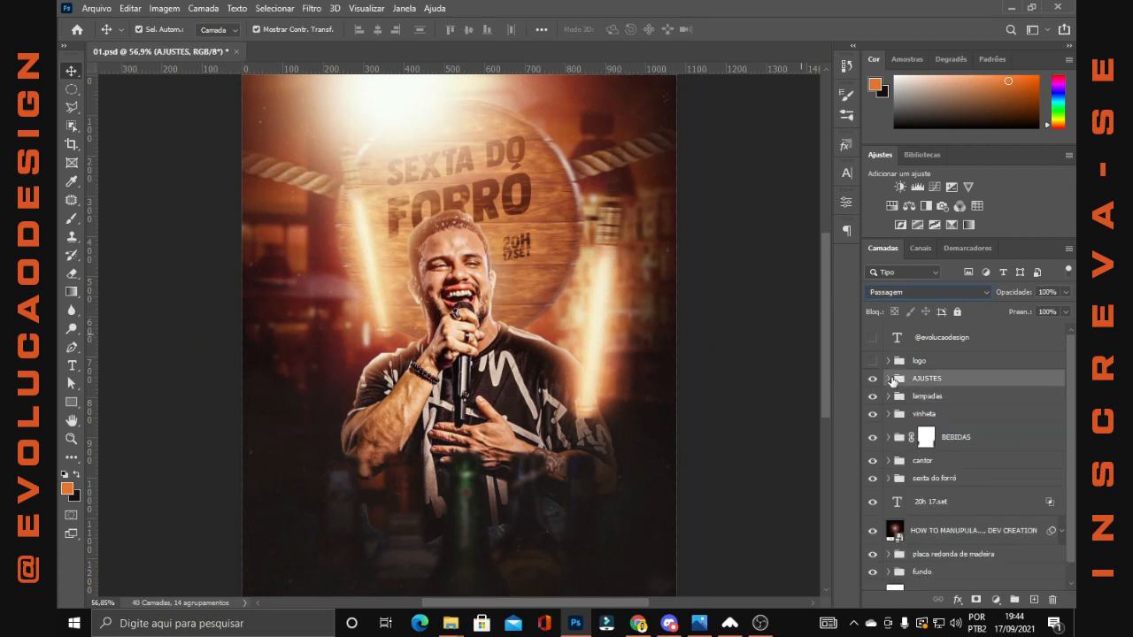
click(873, 361)
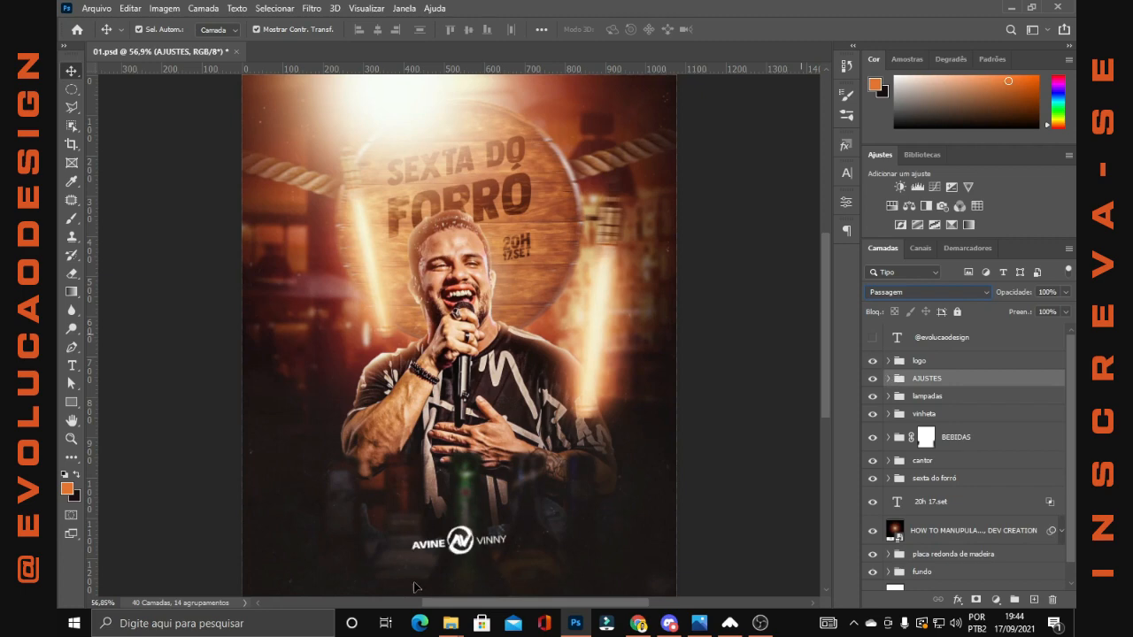
drag(461, 539, 498, 439)
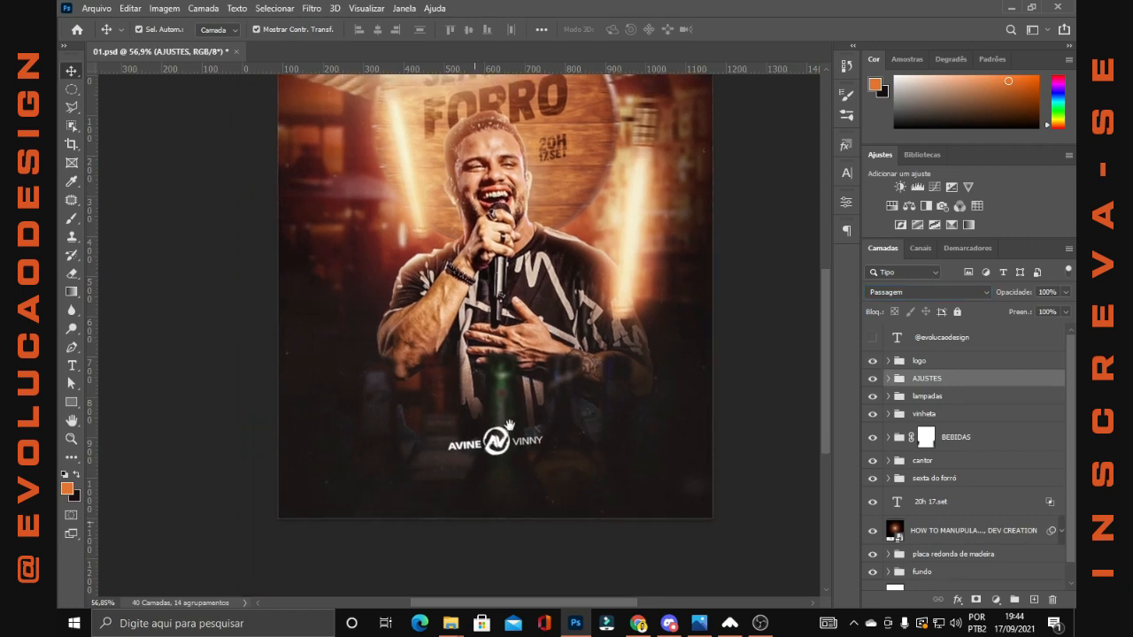
scroll(550, 468, up, 4)
scroll(447, 416, up, 3)
scroll(483, 448, down, 4)
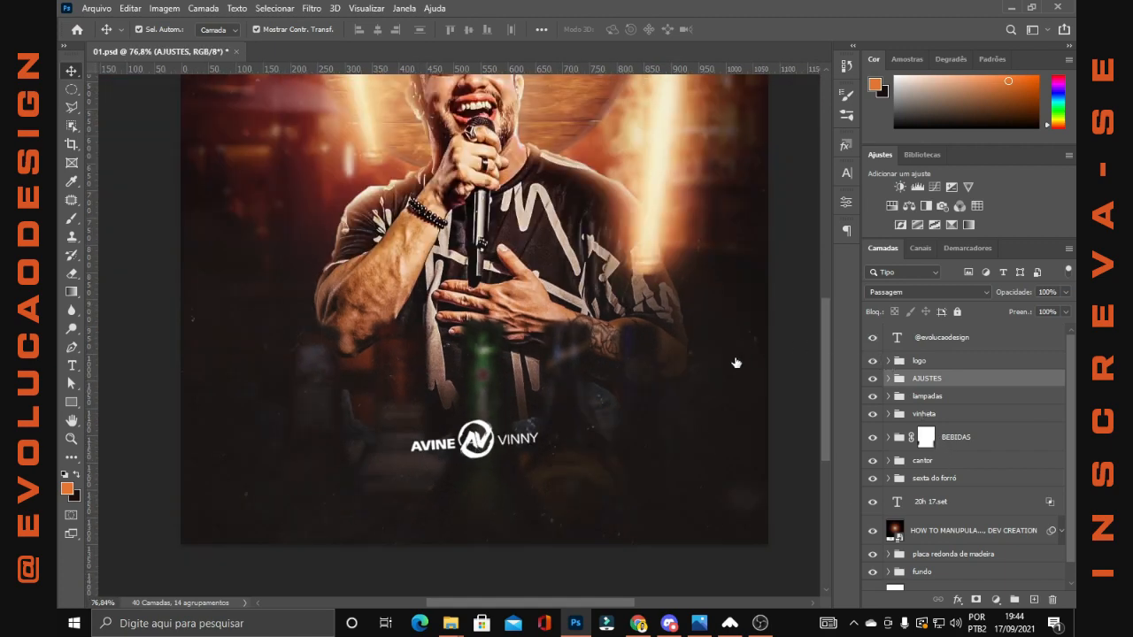
scroll(734, 354, down, 3)
scroll(619, 200, up, 2)
scroll(624, 208, up, 7)
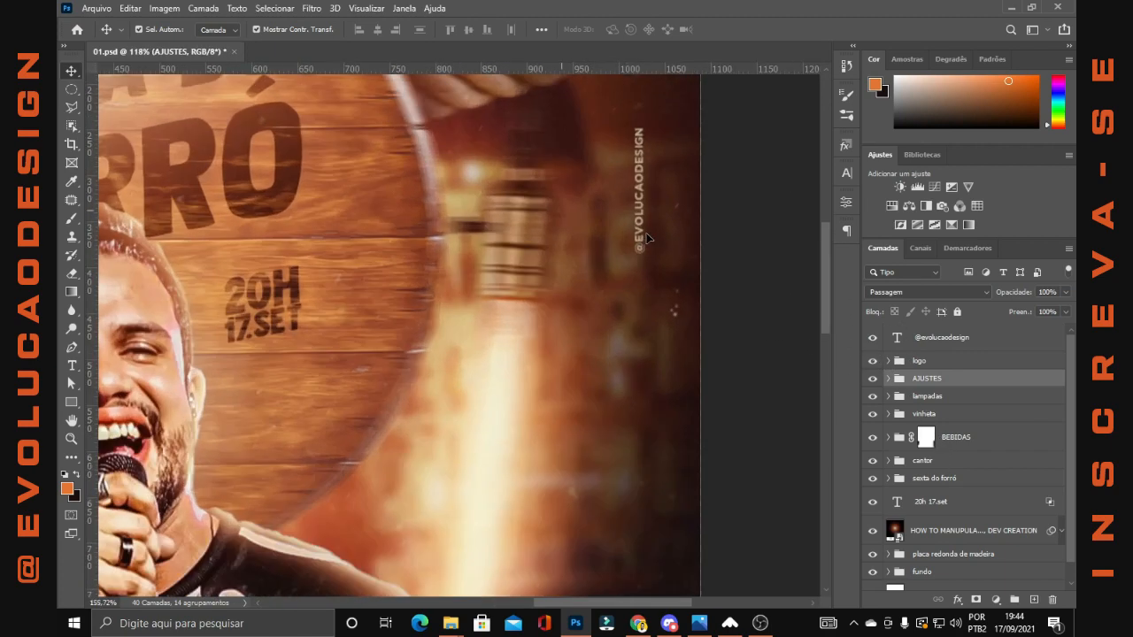
scroll(641, 232, down, 2)
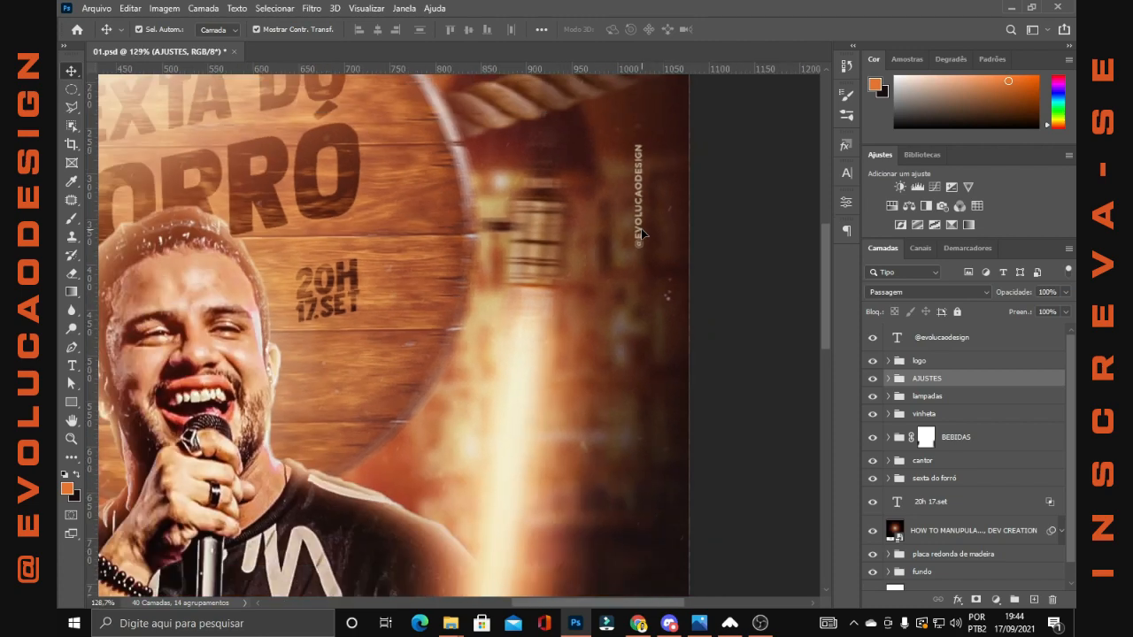
drag(641, 229, 648, 239)
Deselect the AJUSTES group and view the complete flyer without the transform box
scroll(641, 229, down, 7)
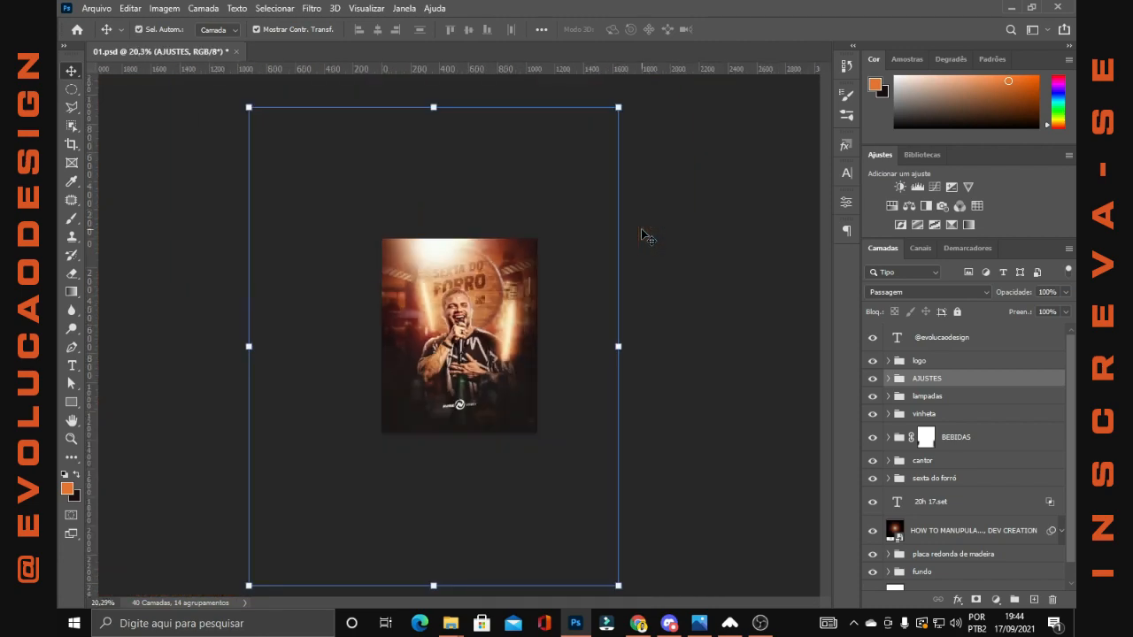
ctrl+click(641, 229)
scroll(641, 229, up, 2)
scroll(642, 230, up, 3)
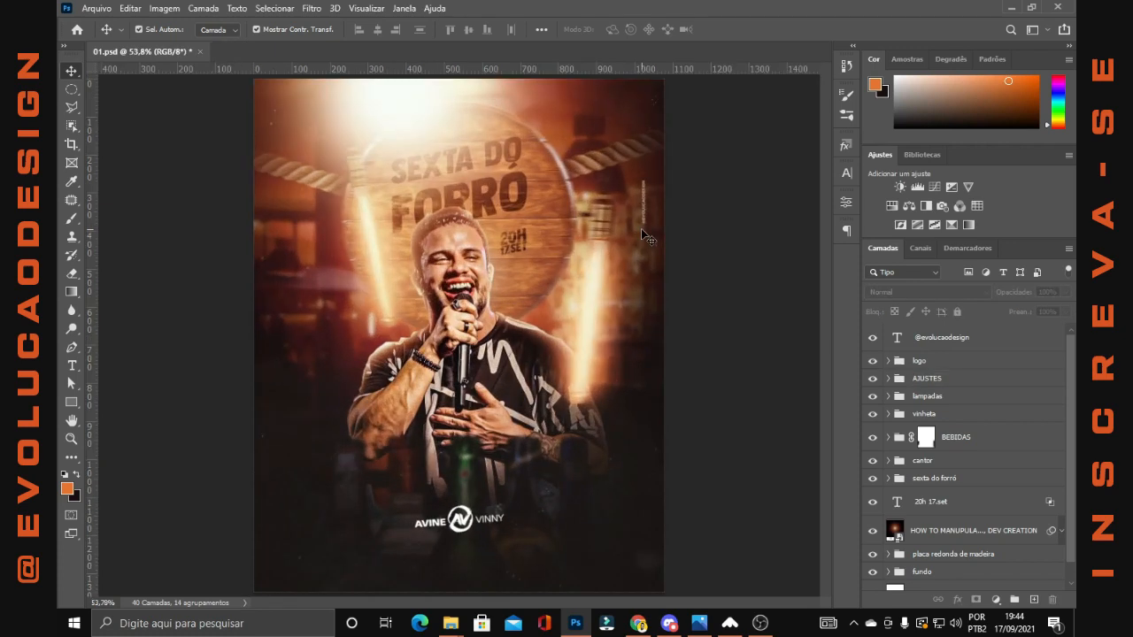
key(ctrl)
scroll(646, 237, down, 1)
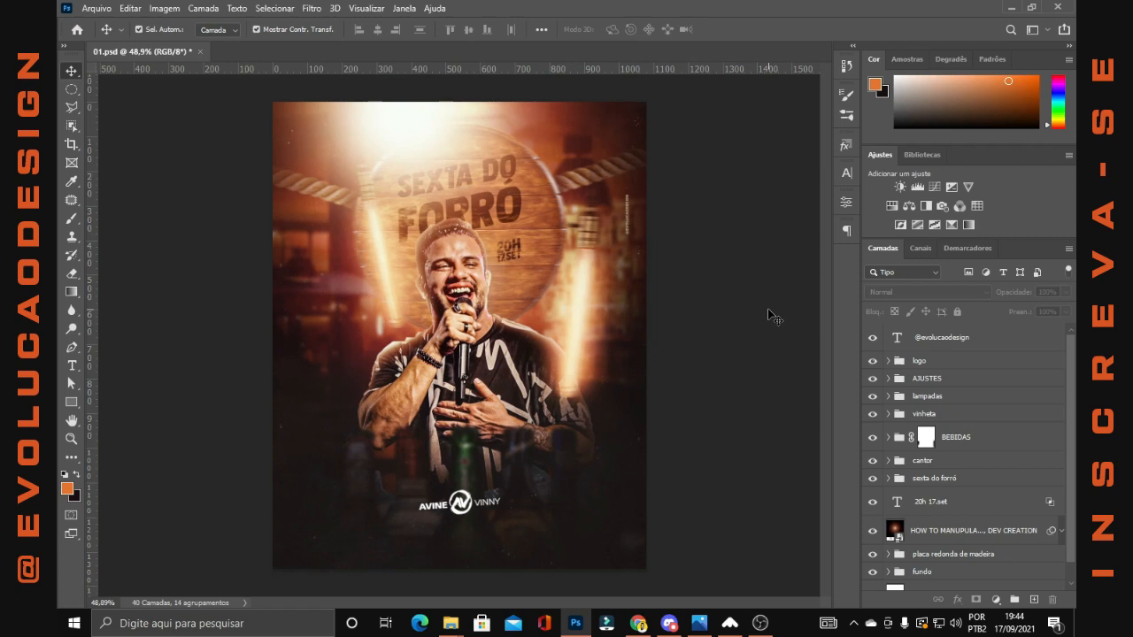